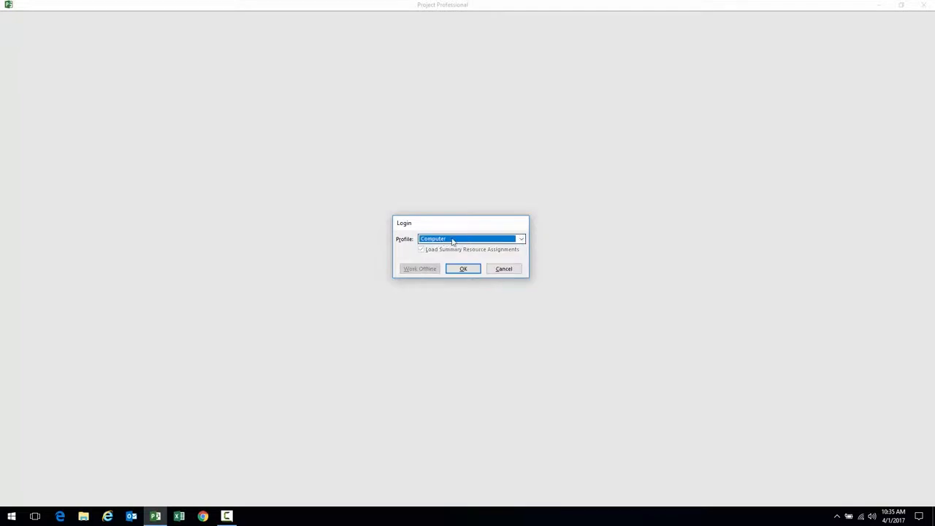
Log in to Project Professional with the pwa profile
left_click(521, 239)
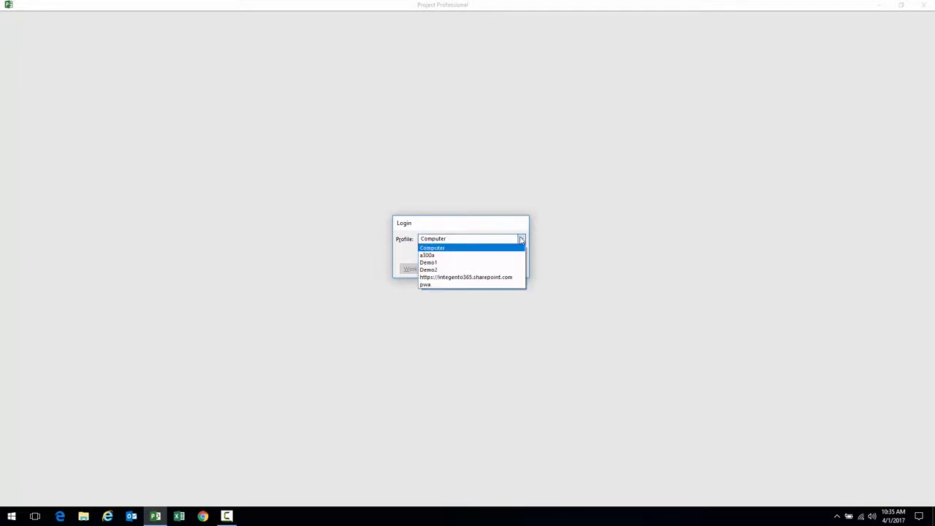
left_click(439, 285)
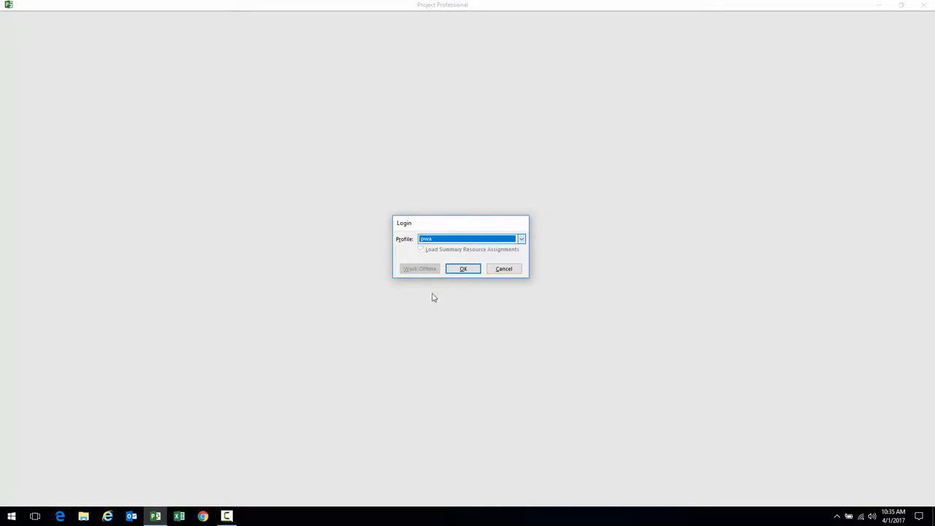
left_click(463, 270)
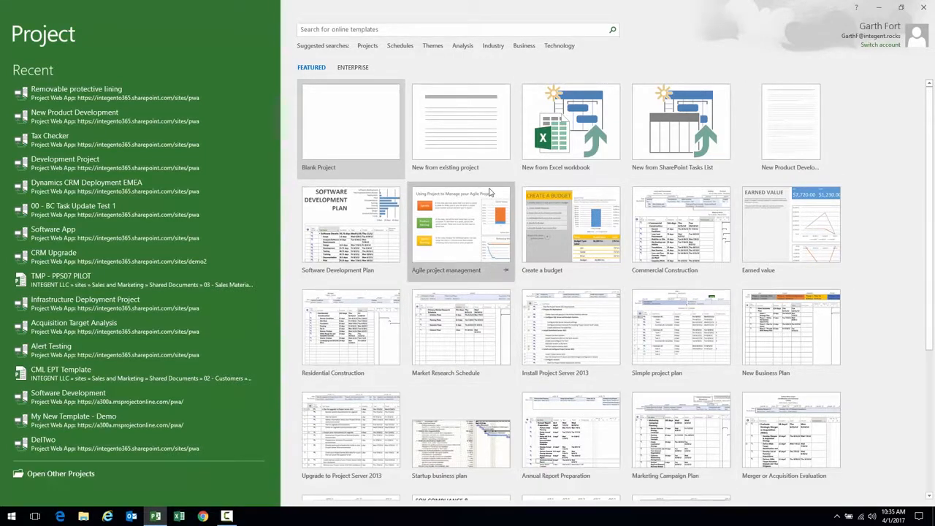
Look over the enterprise templates, then create a new Blank Project
left_click(353, 68)
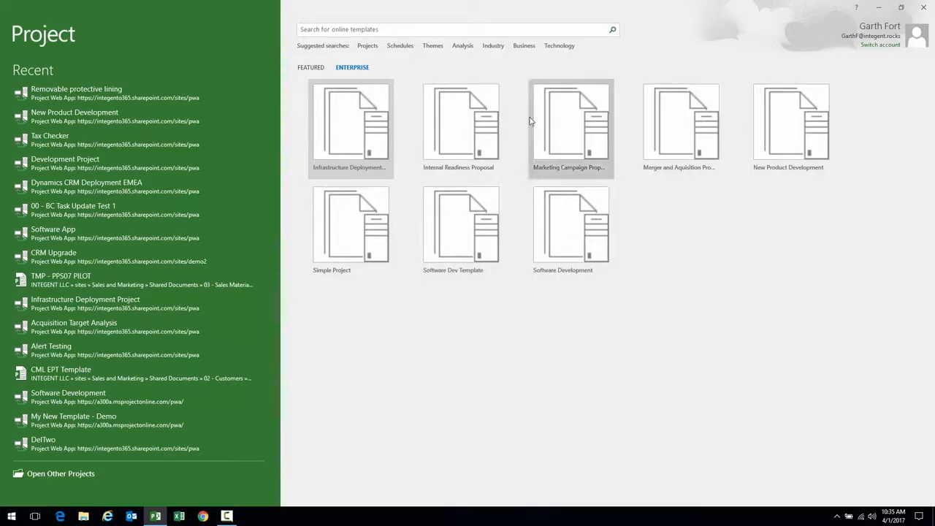
left_click(309, 68)
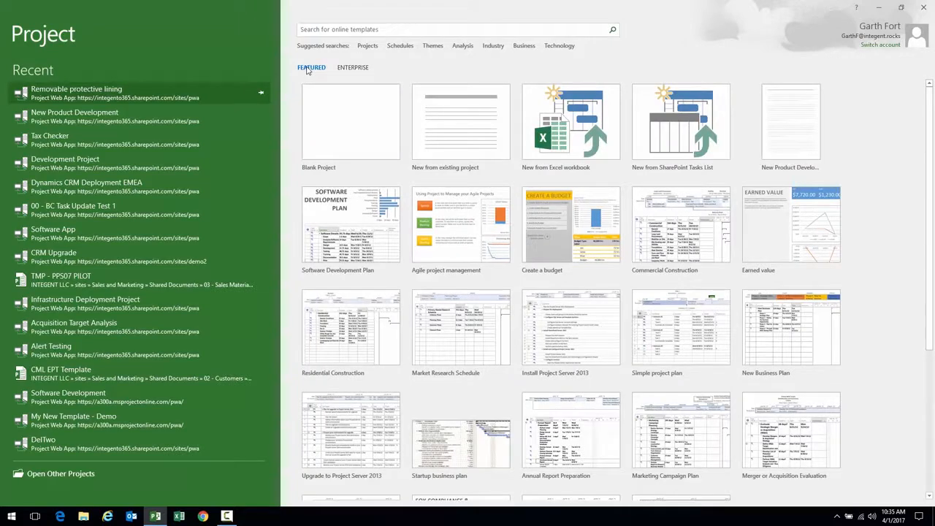
left_click(348, 119)
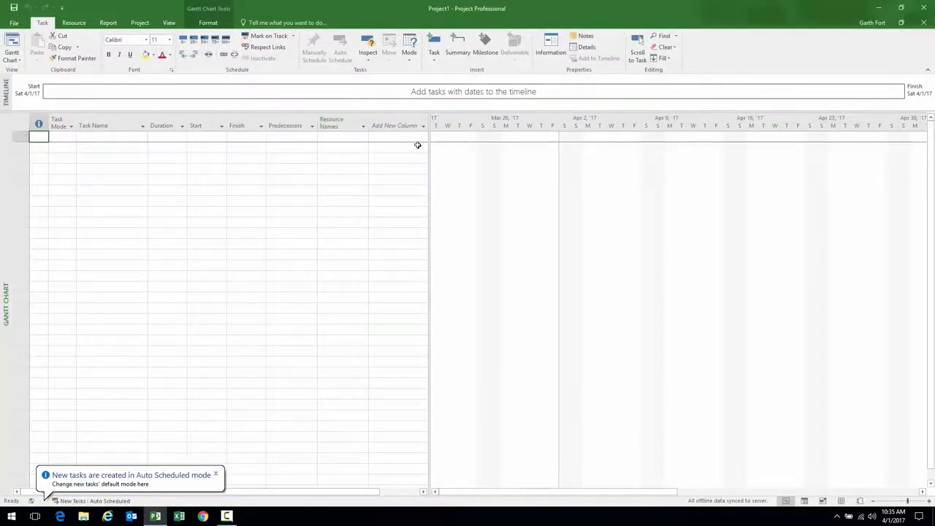
Widen the task table pane and return to the first Task Name cell
left_click_drag(431, 154, 482, 156)
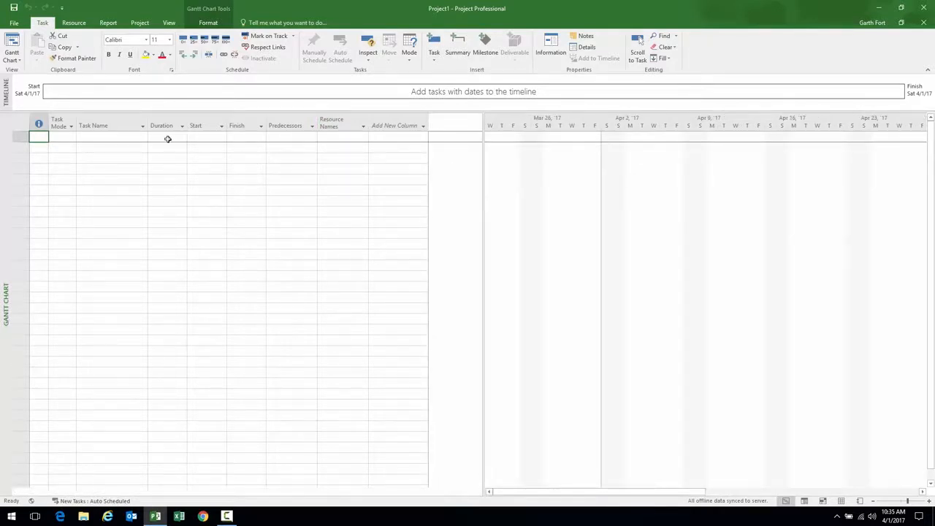
left_click(121, 137)
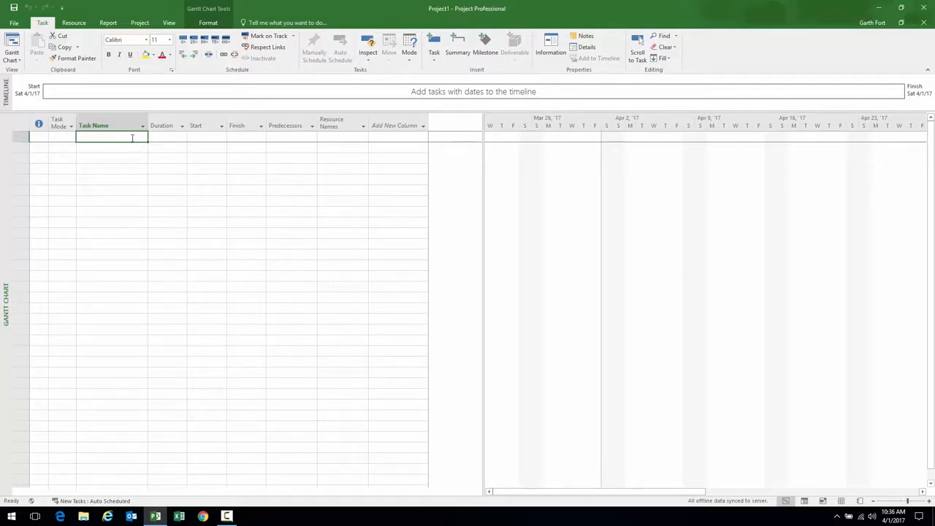
left_click(204, 138)
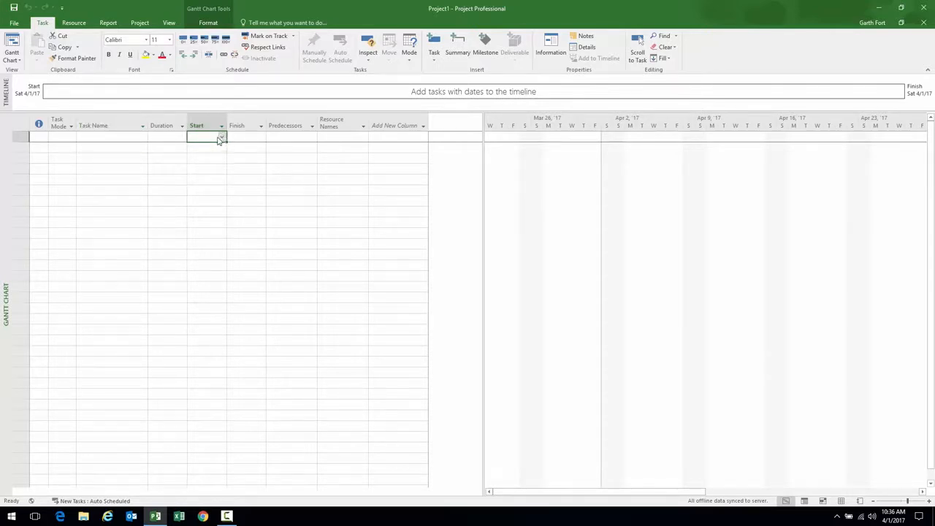
left_click(139, 135)
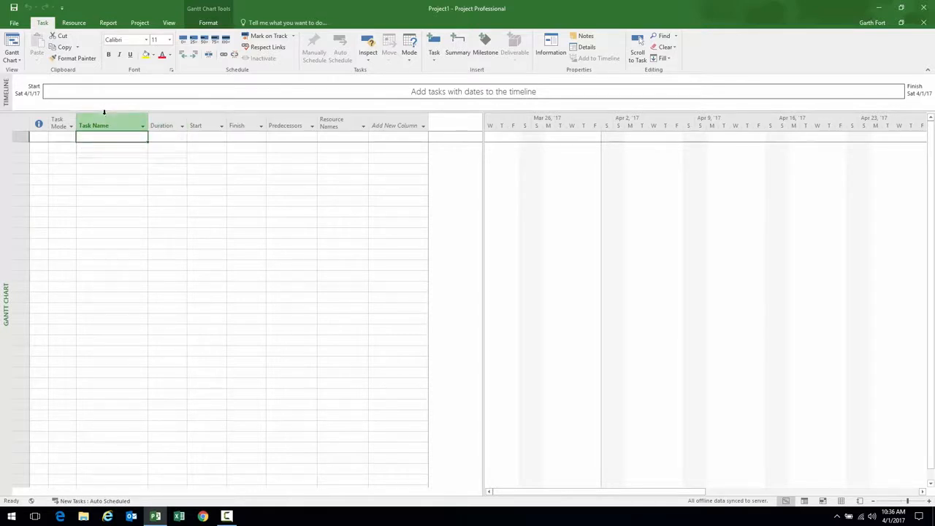
Bring up the Project Information dialog for Project1
left_click(74, 23)
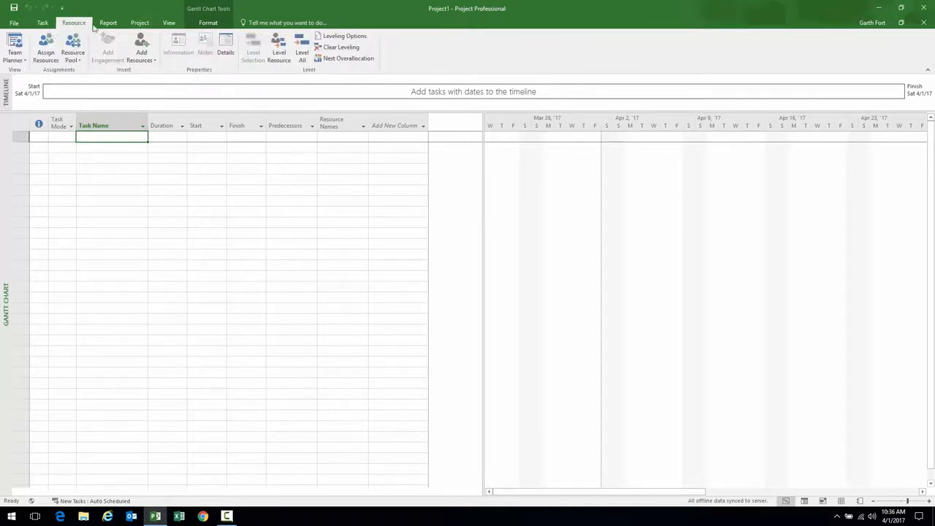
left_click(108, 23)
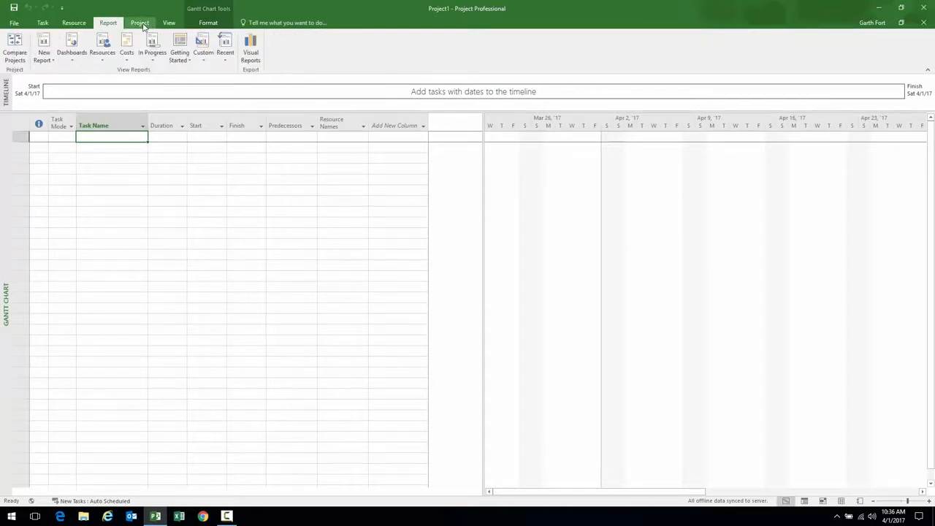
left_click(144, 24)
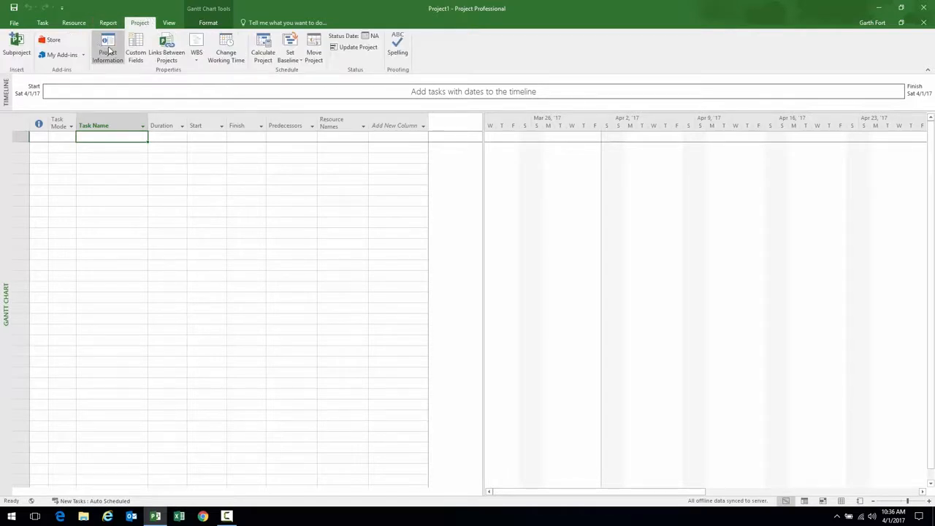
left_click(109, 57)
Set Project1's start date to May 1, 2017 from the calendar and confirm
left_click_drag(459, 155, 427, 146)
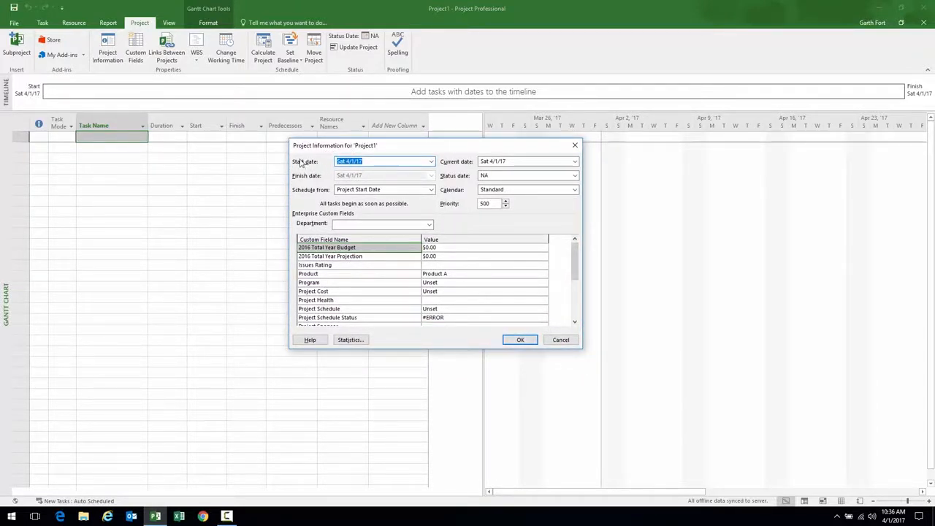
left_click(429, 164)
left_click(429, 173)
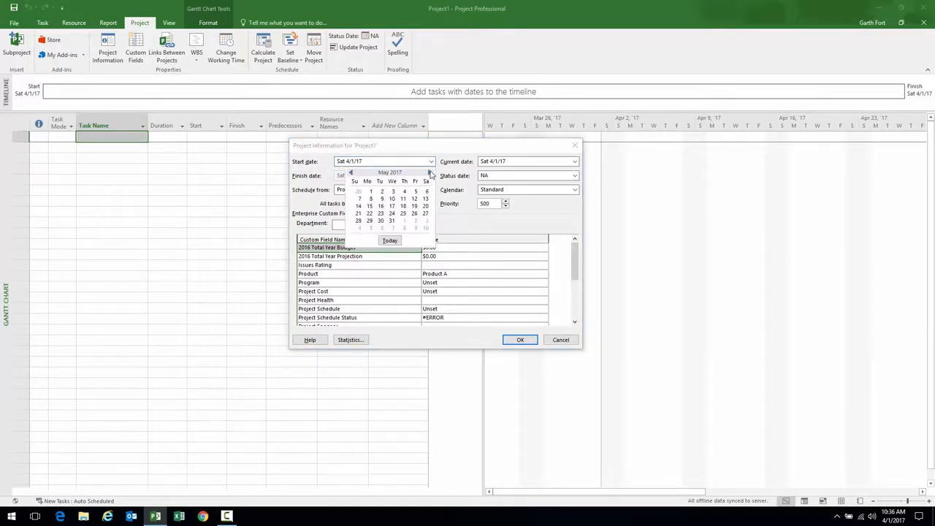
left_click(370, 191)
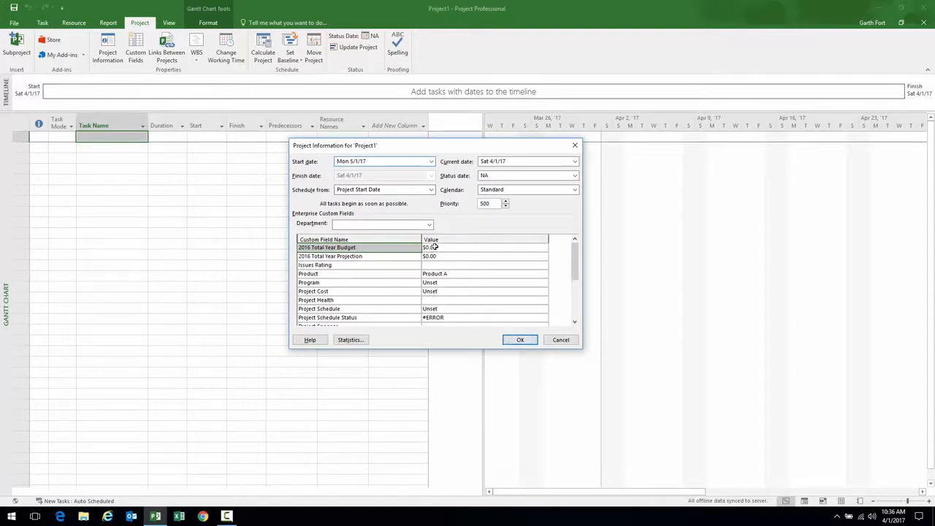
left_click(520, 342)
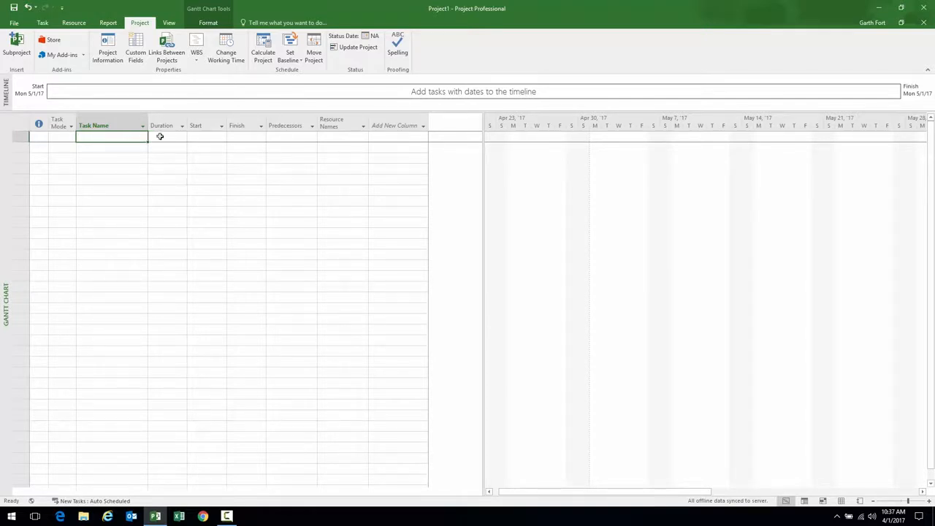
Turn on the Project Summary Task row, then go to the File tab's Info page
left_click(209, 24)
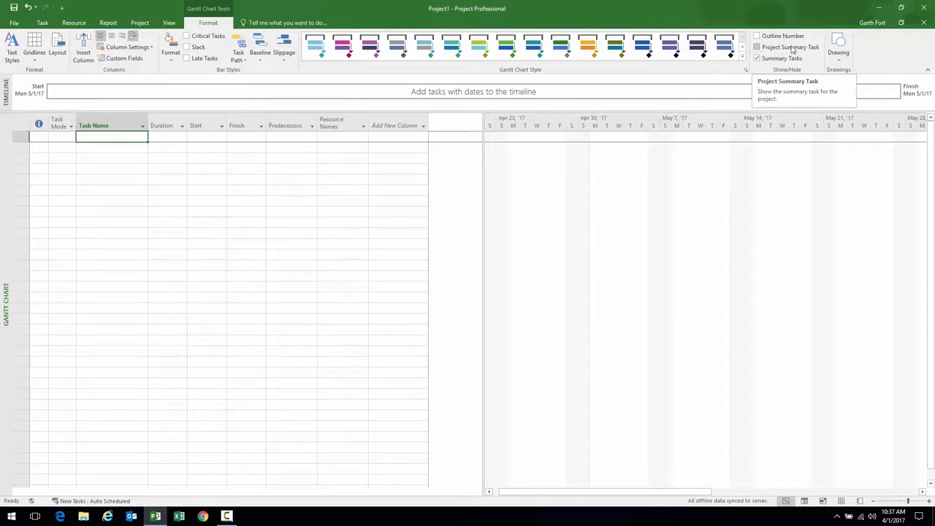
left_click(757, 47)
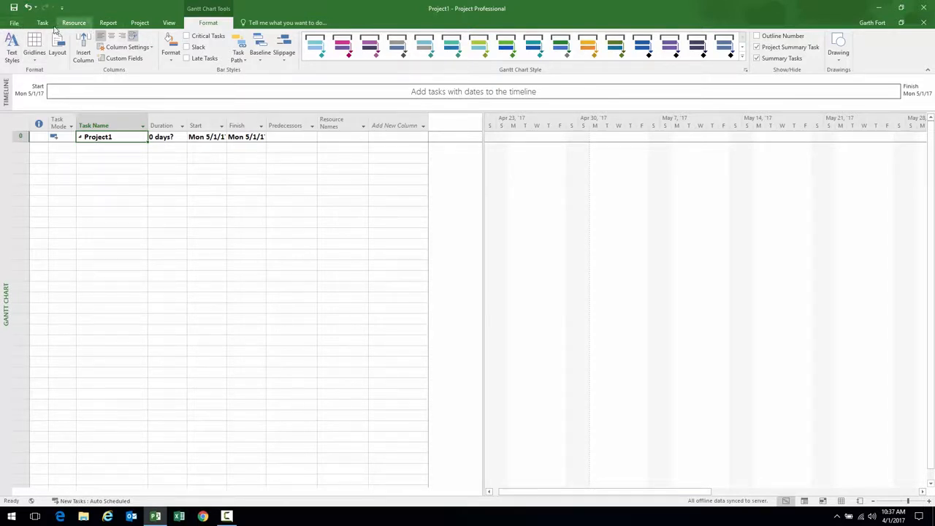
left_click(14, 23)
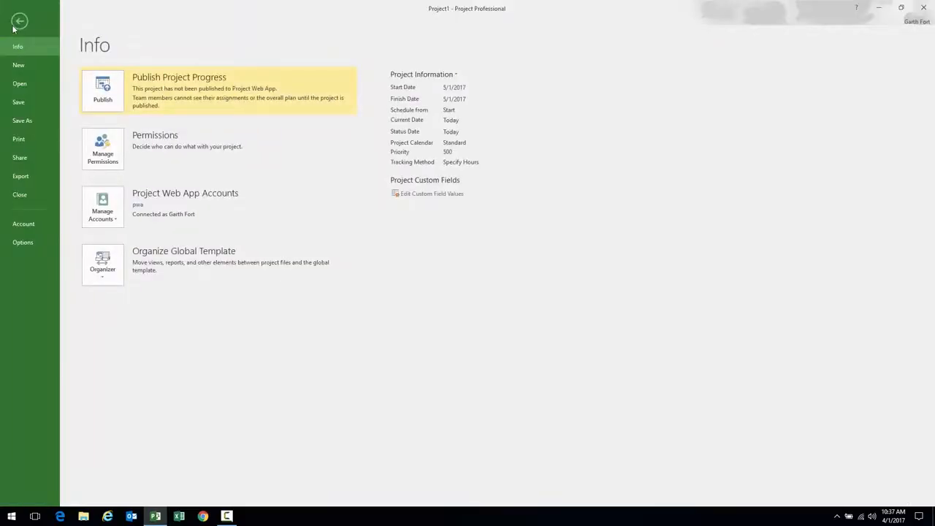
In the Schedule options, keep Fixed Duration as the default task type and close Options
left_click(21, 242)
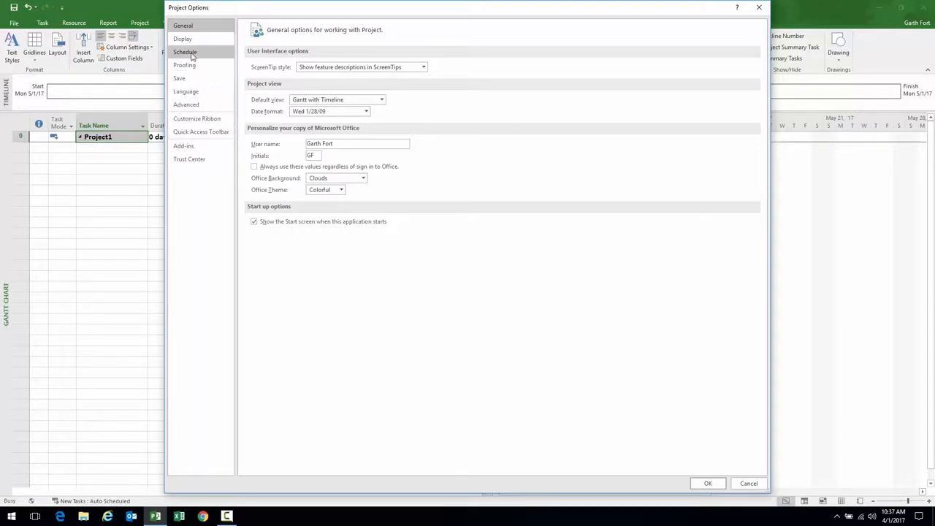
left_click(193, 53)
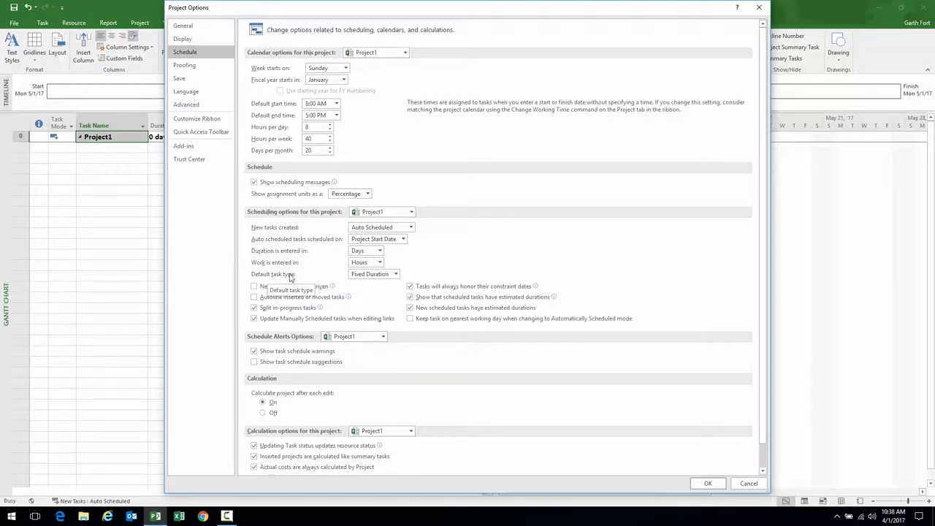
left_click(395, 274)
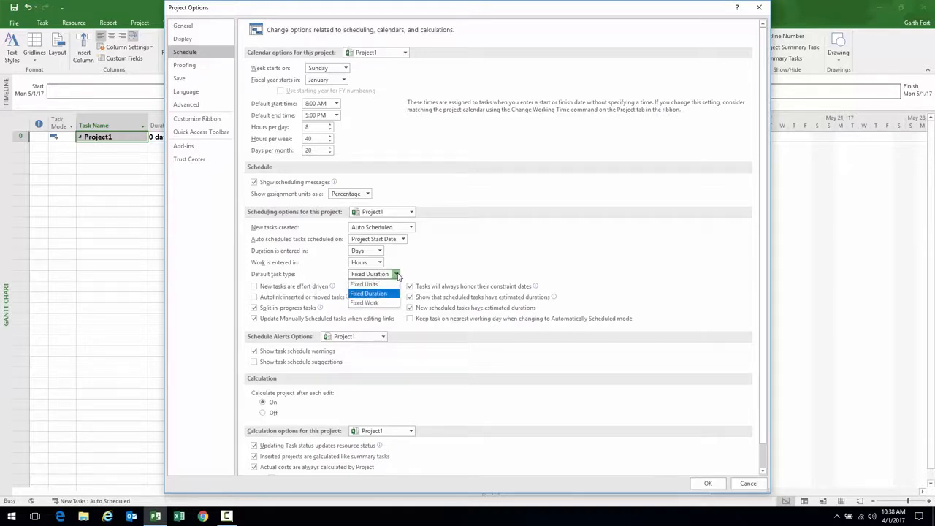
left_click(386, 294)
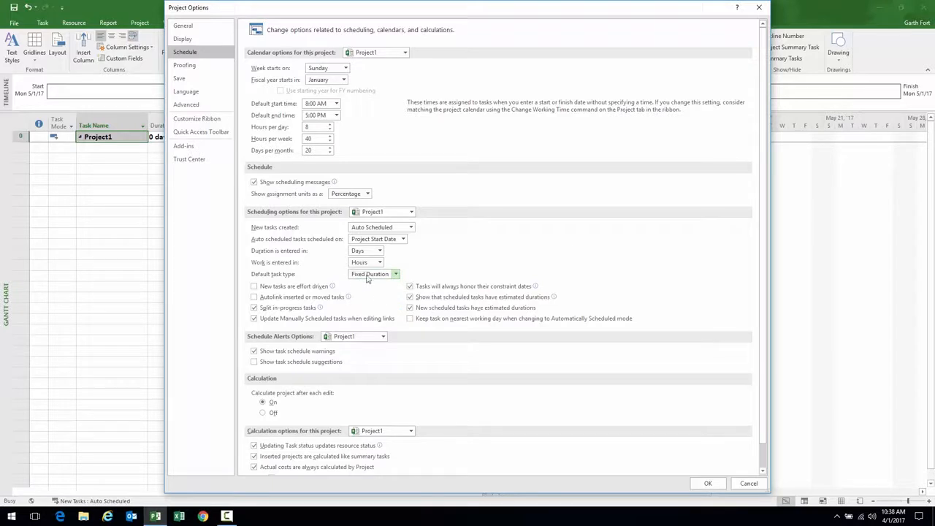
left_click(707, 483)
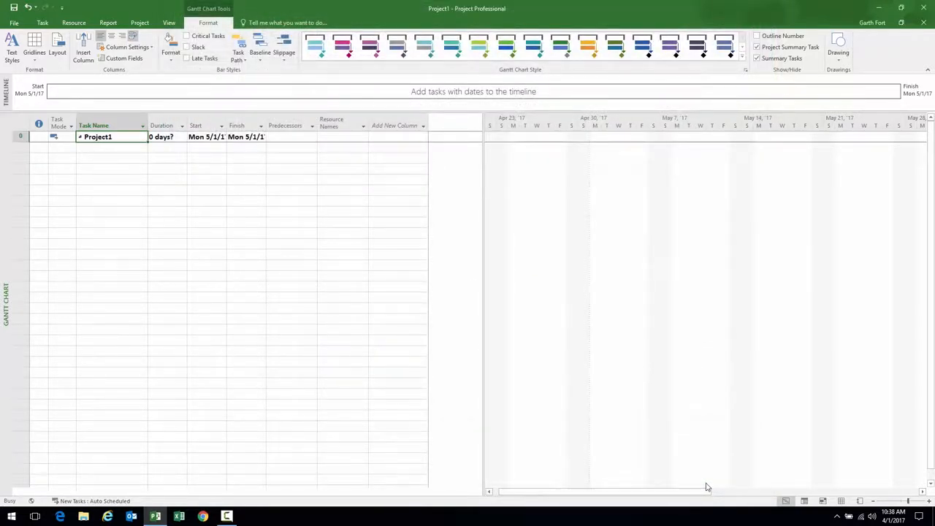
Enter tasks Design, Perform Discovery and Define Test Plan, fixing the 'Paln' typo
left_click_drag(148, 122, 198, 121)
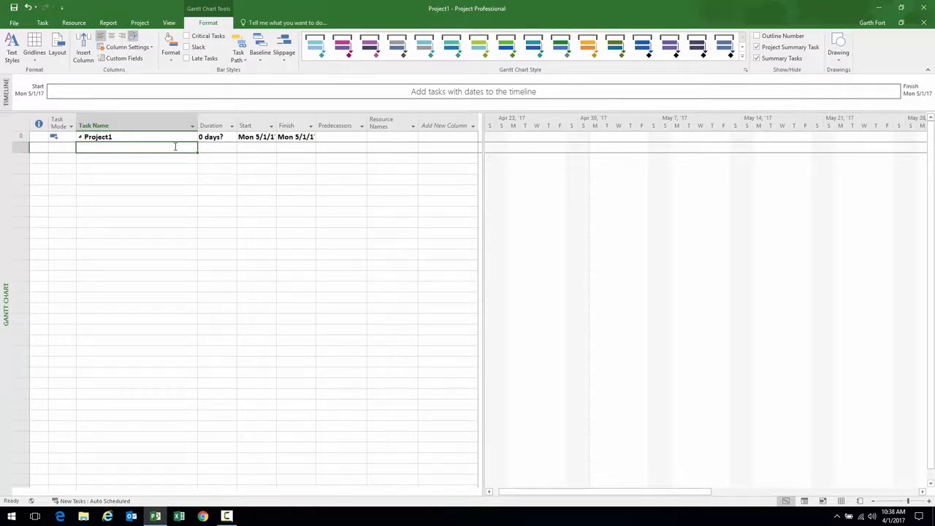
type("Design")
key("Return")
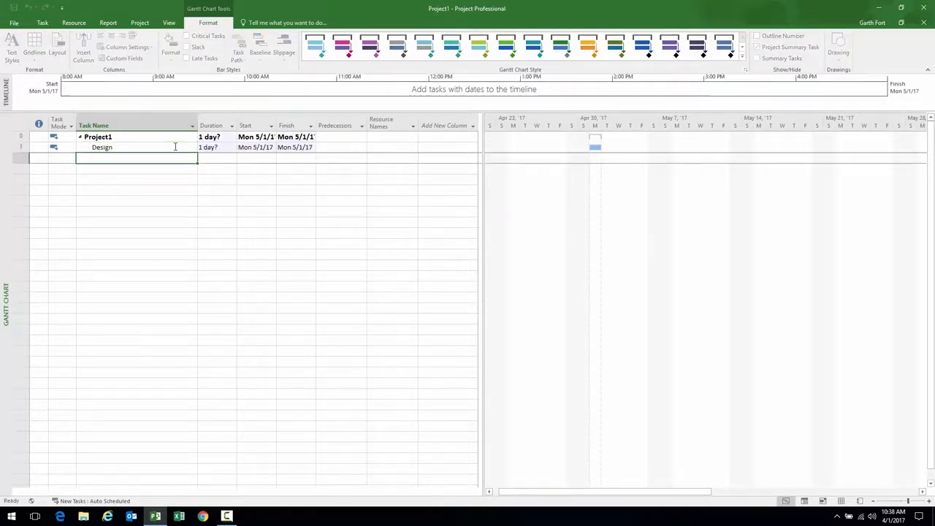
type("Perform Discovery")
key("Return")
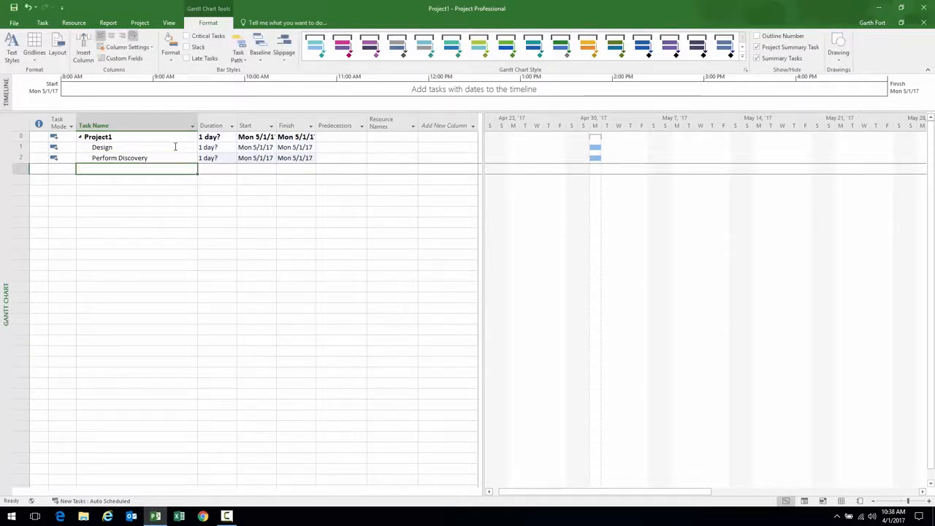
type("Define")
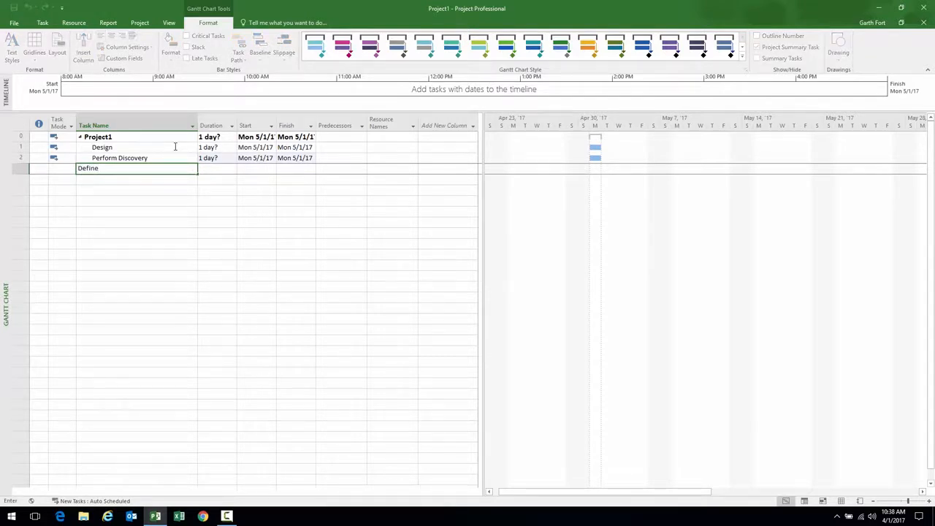
type(" Test Paln")
key("Return")
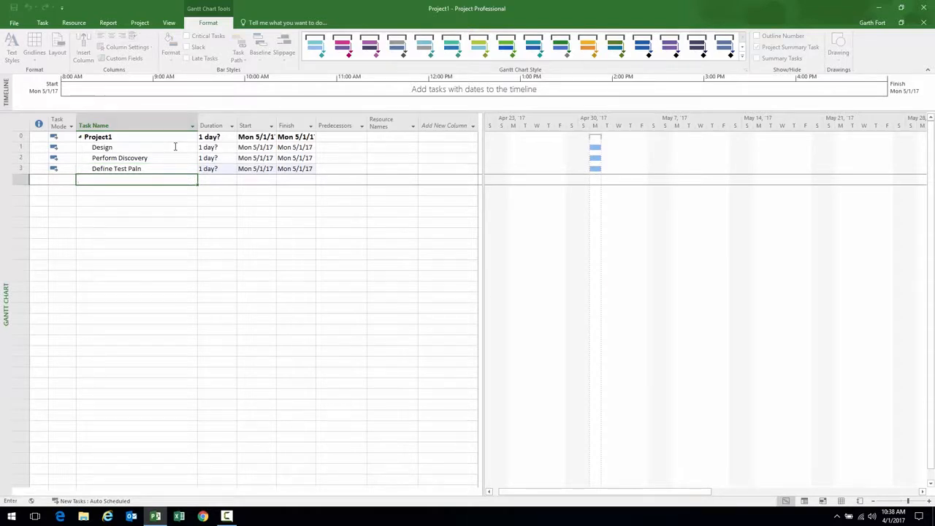
key("Up")
key("F2")
key("BackSpace")
key("BackSpace")
key("BackSpace")
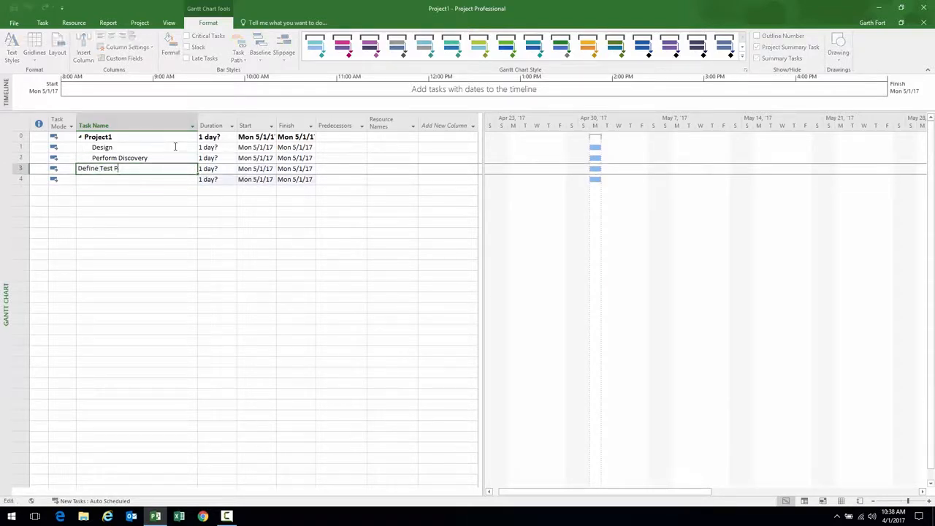
type("lan")
key("Return")
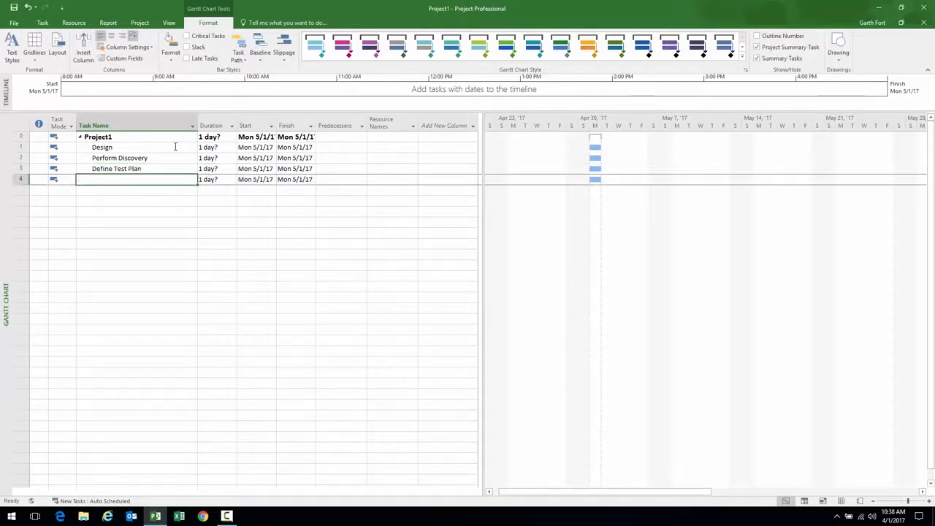
Add Create Requirements Document, Review & Approve Deliverables and Design Complete as tasks
type("Create R")
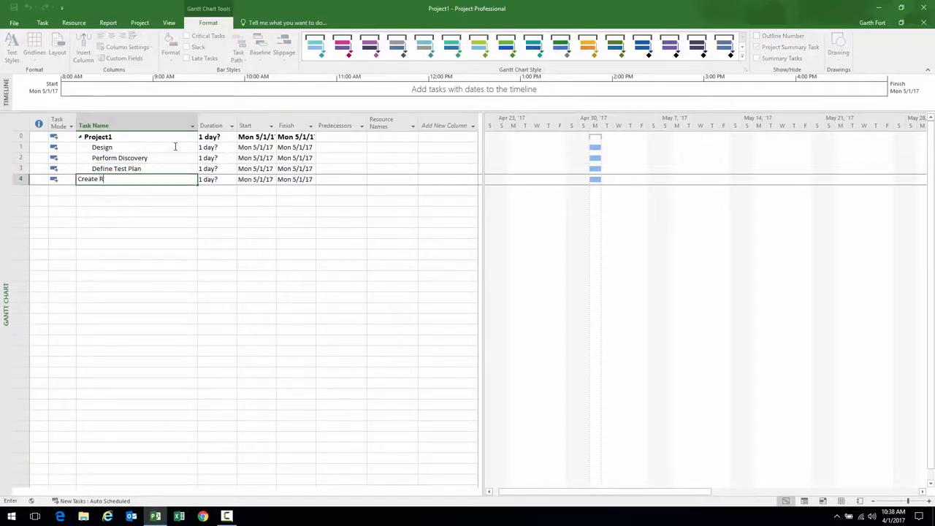
type("equirements Document")
key("Return")
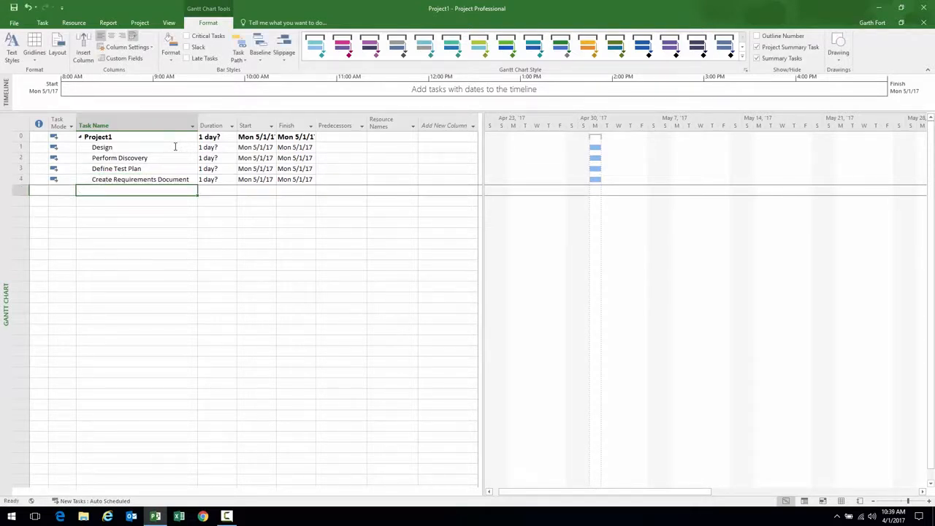
type("Re")
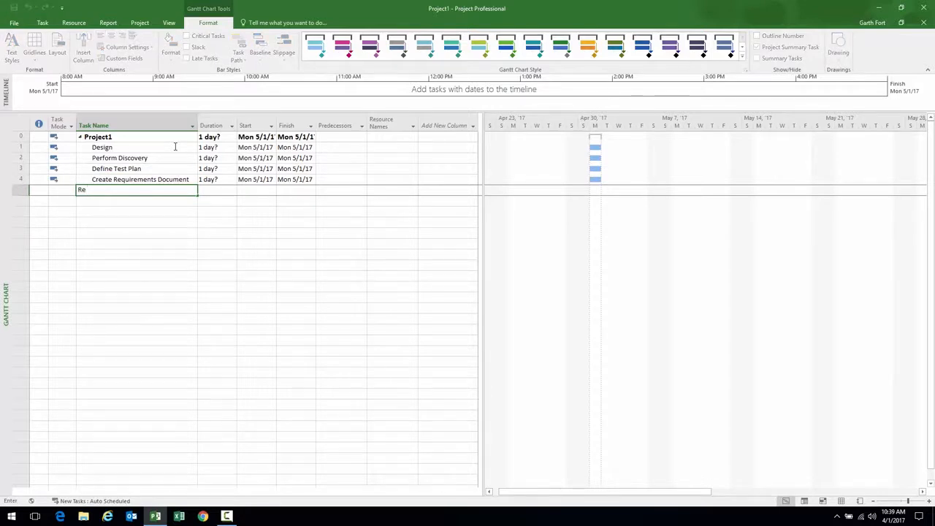
type("view & Approve Deliverables")
key("Return")
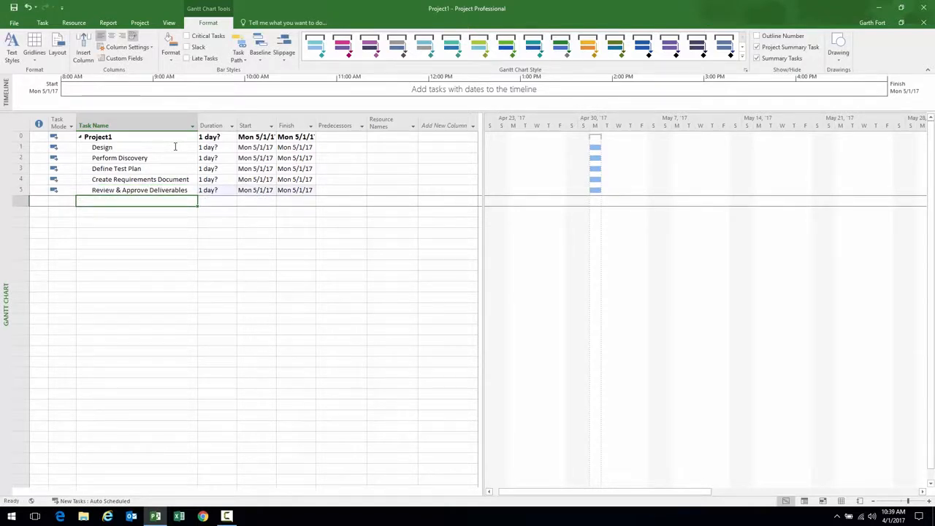
type("Design C")
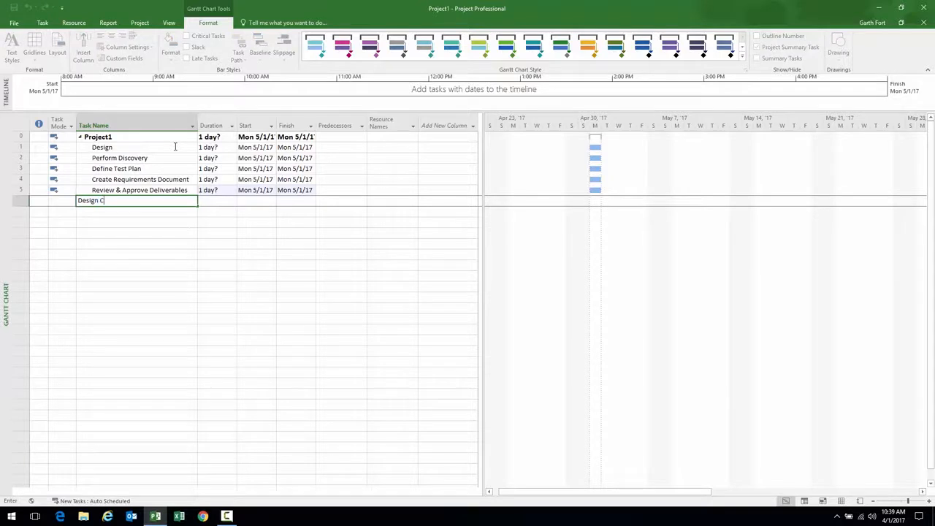
type("omplete")
key("Return")
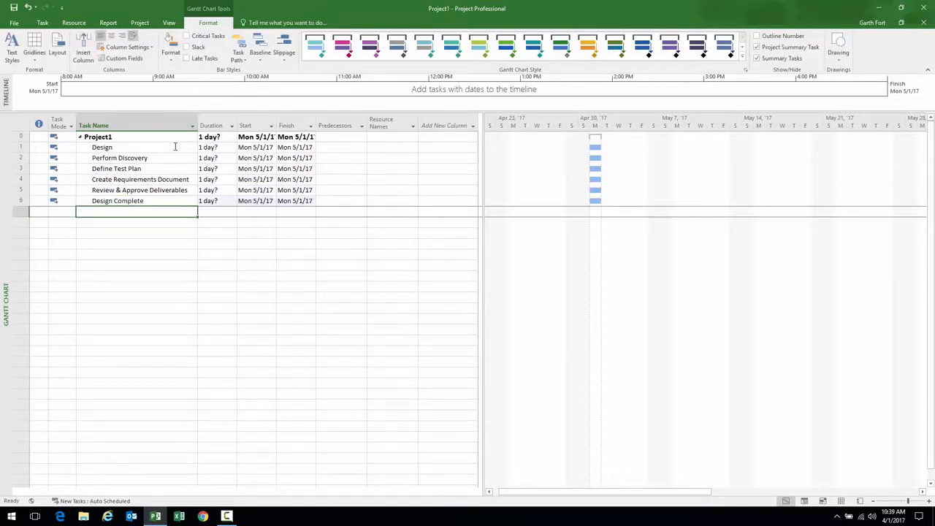
left_click(120, 146)
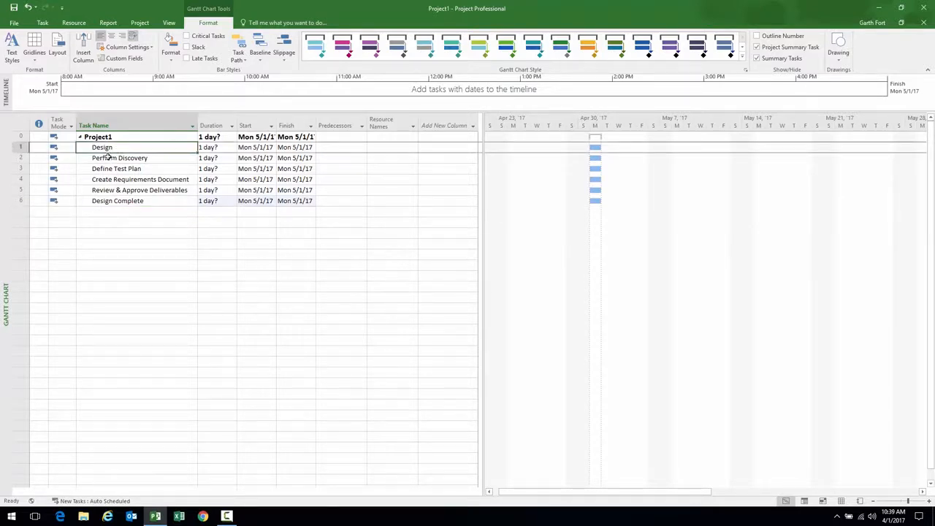
Indent Perform Discovery through Design Complete under Design
left_click_drag(108, 158, 113, 201)
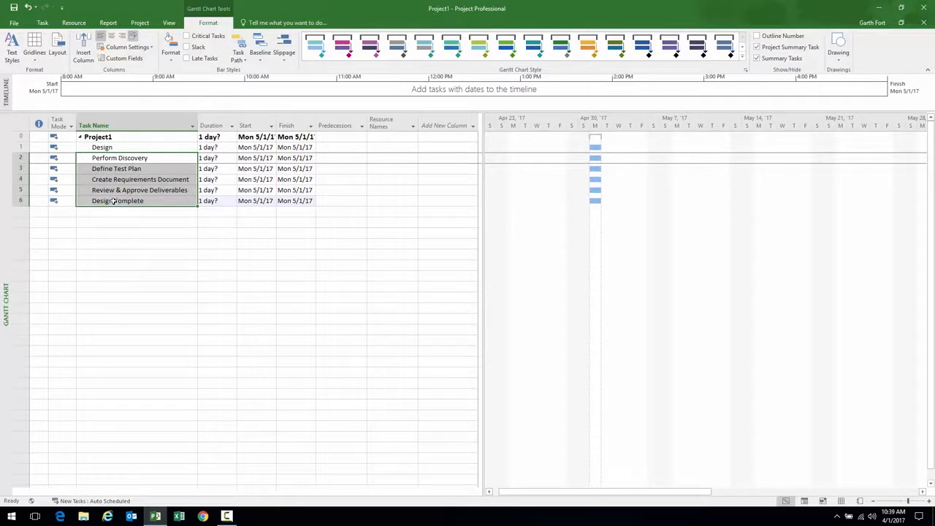
left_click(110, 147)
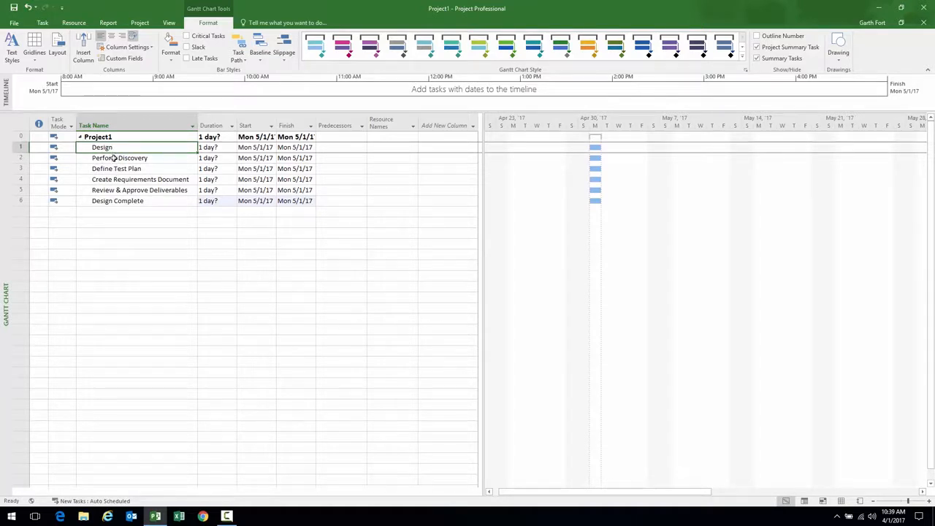
left_click(108, 200)
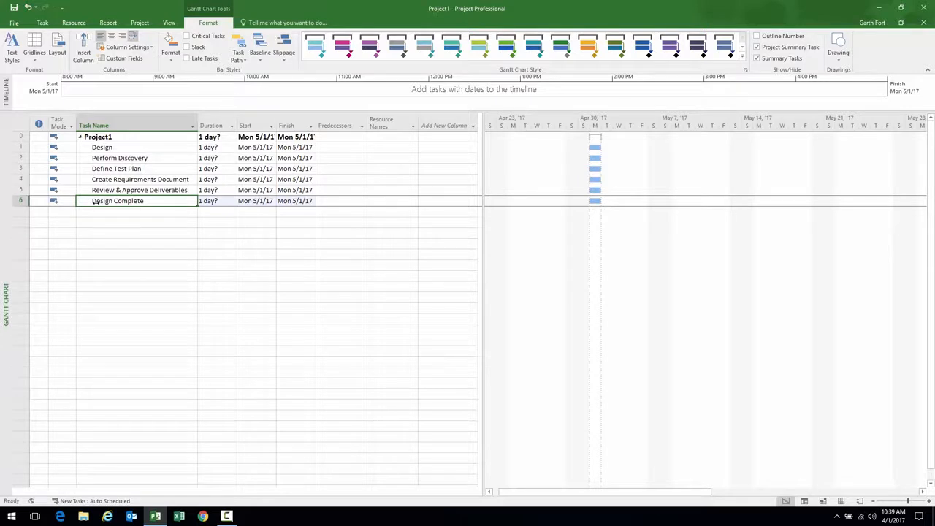
left_click_drag(113, 158, 112, 203)
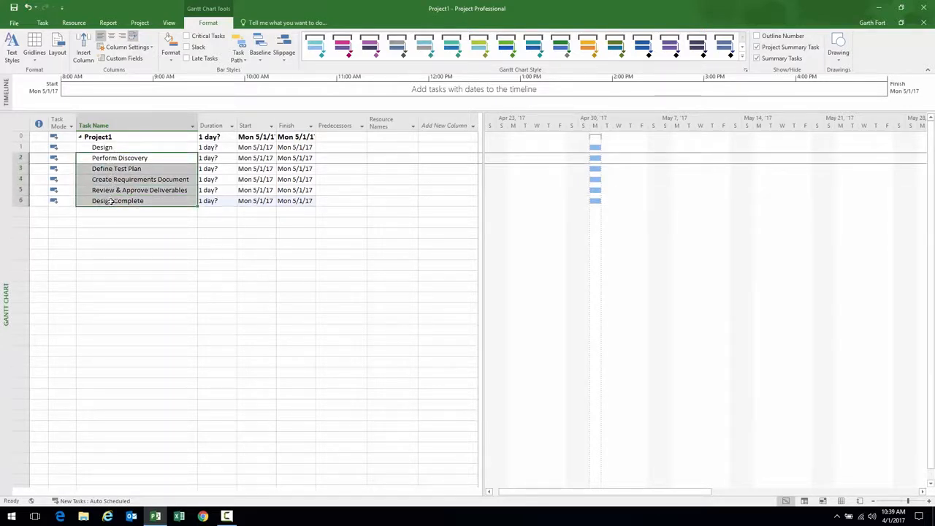
left_click(42, 22)
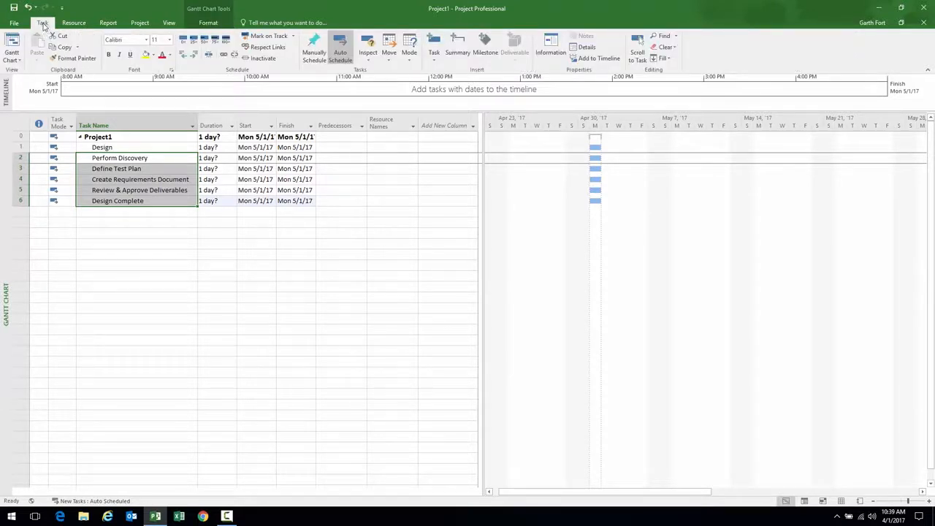
left_click(195, 57)
Widen the Task Name column and check the Design subtasks, ending on the empty row
left_click_drag(198, 119, 218, 116)
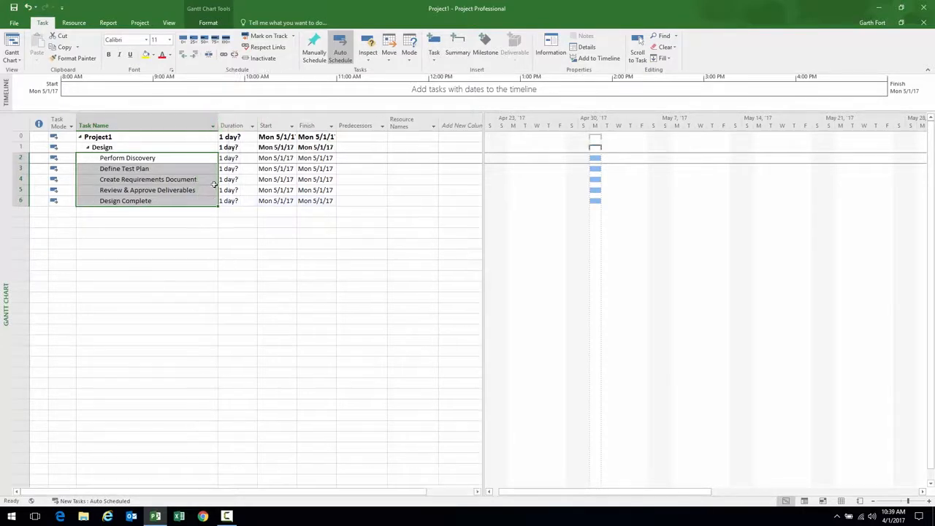
left_click(102, 158)
left_click(102, 148)
left_click(103, 158)
left_click(122, 168)
left_click(122, 180)
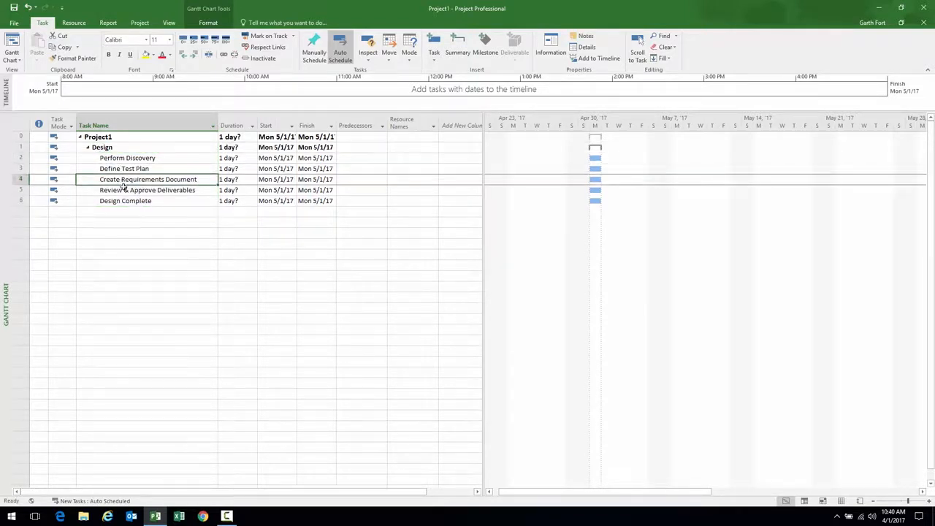
left_click(125, 191)
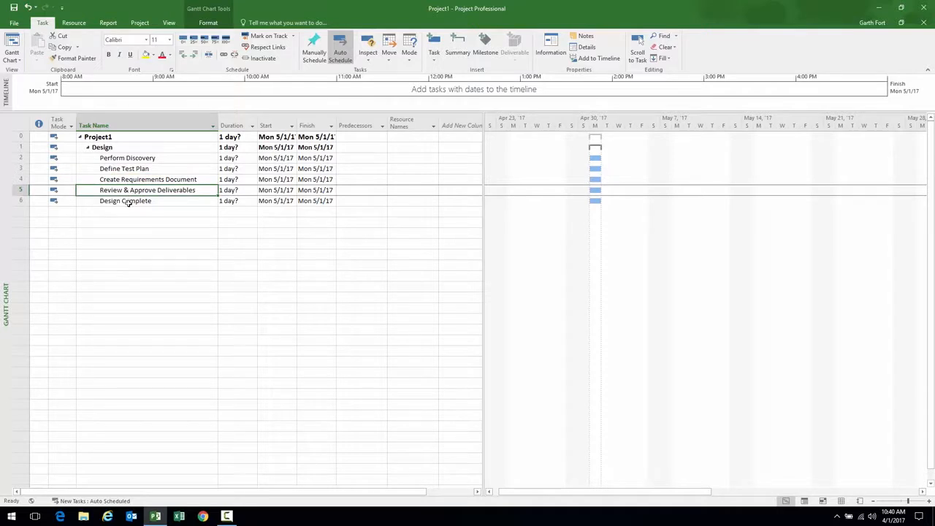
left_click(127, 202)
left_click(130, 212)
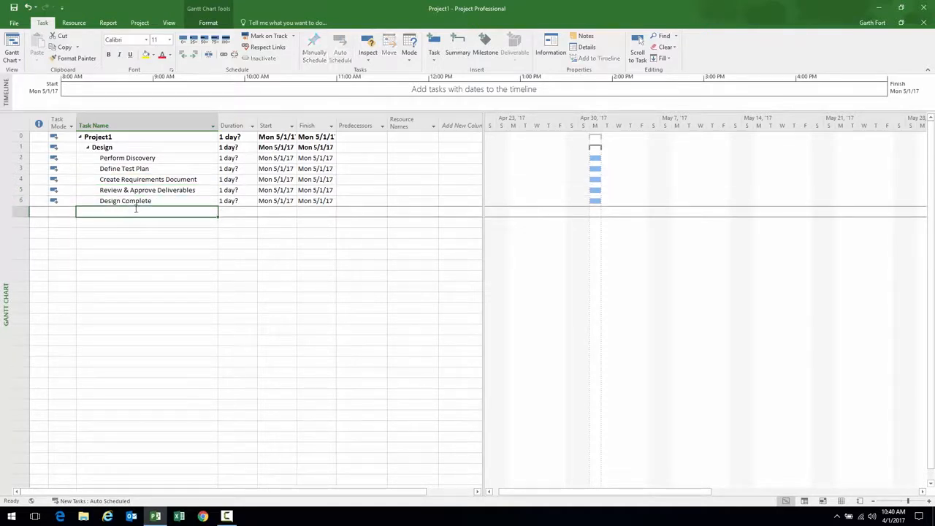
Add a Build task and outdent it to the same level as Design
type("Build")
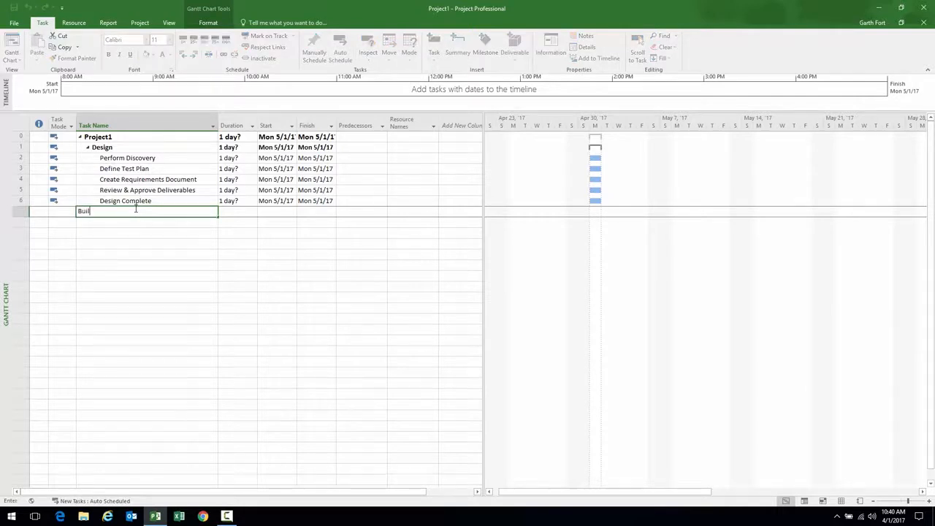
key("Return")
left_click(135, 210)
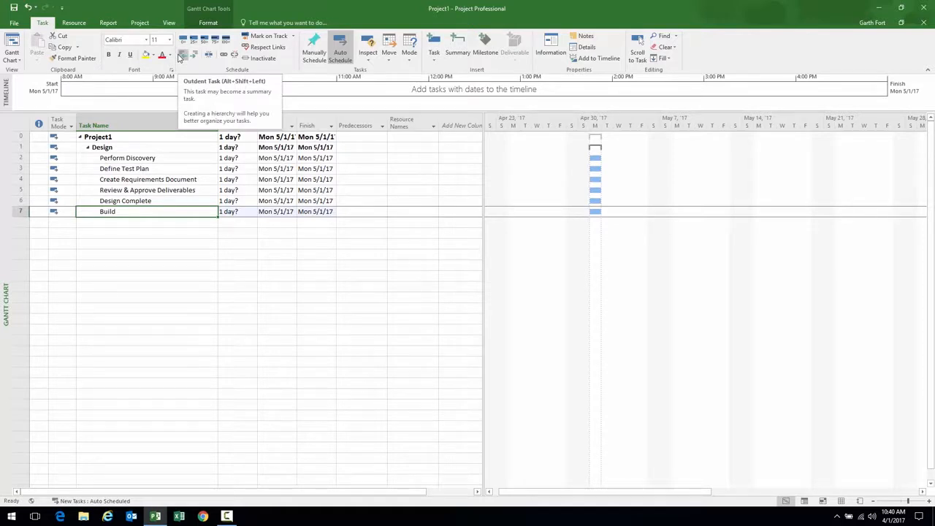
left_click(181, 57)
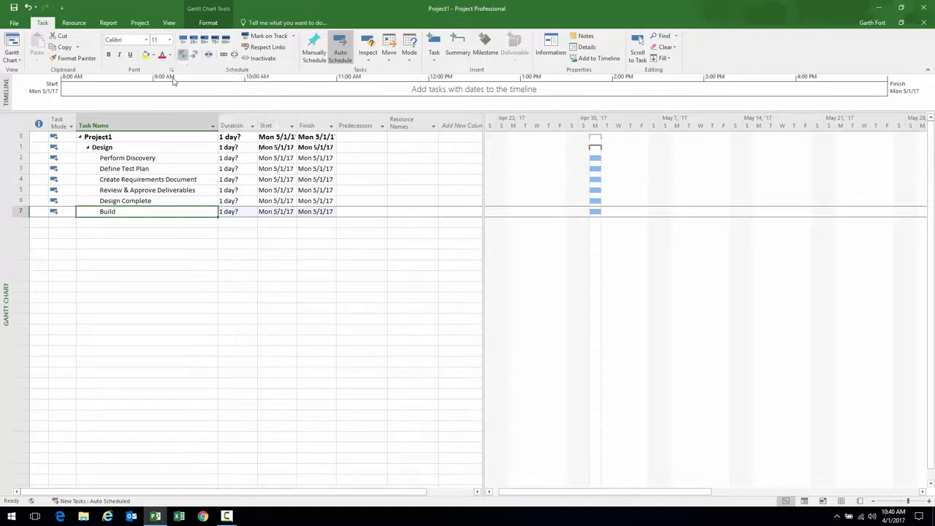
left_click(132, 223)
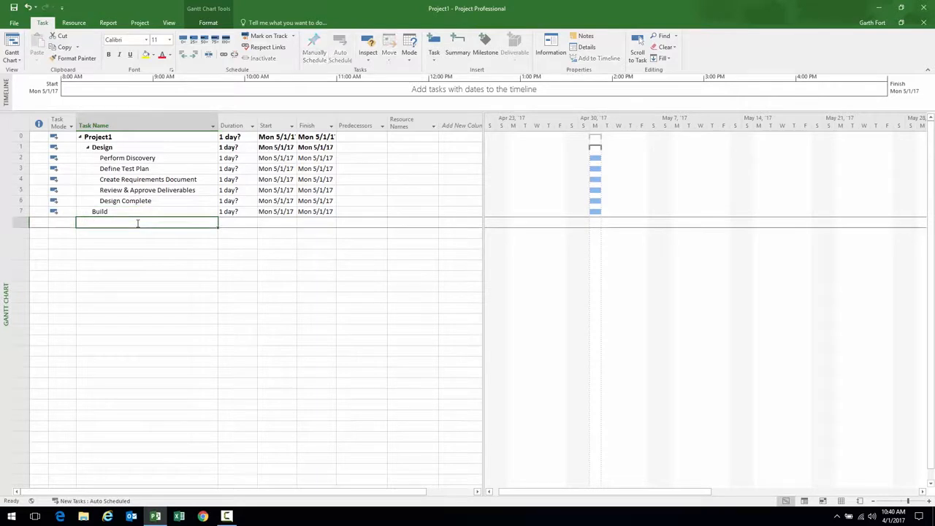
Add the tasks Write Code, Internal Testing and Build Complete
type("Write Code")
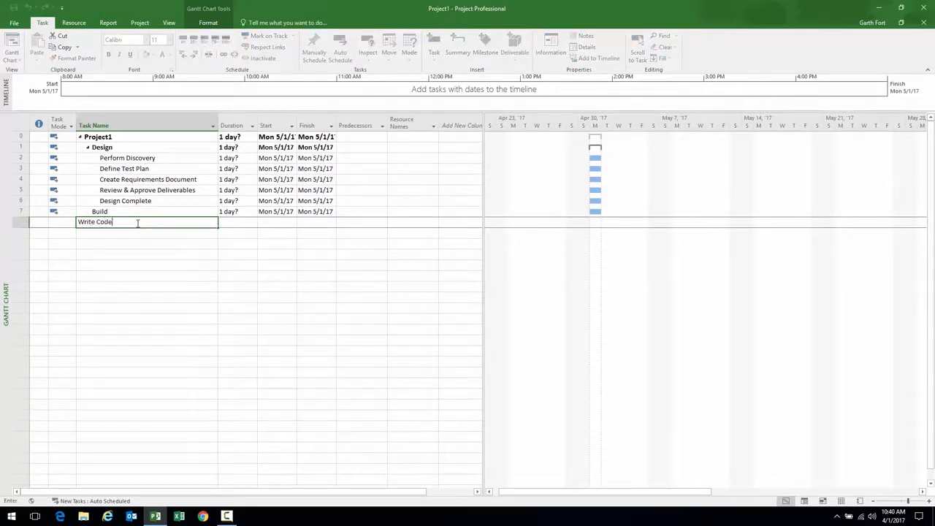
key("Return")
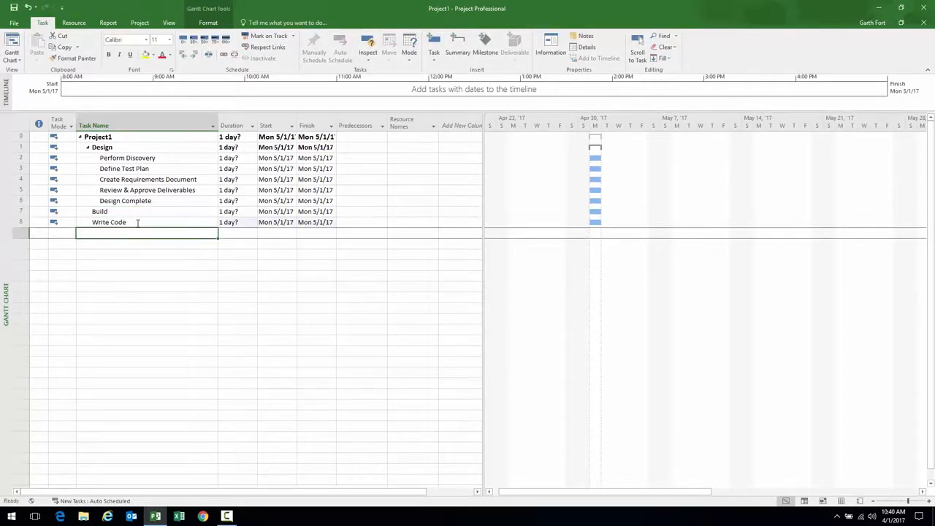
type("Intern")
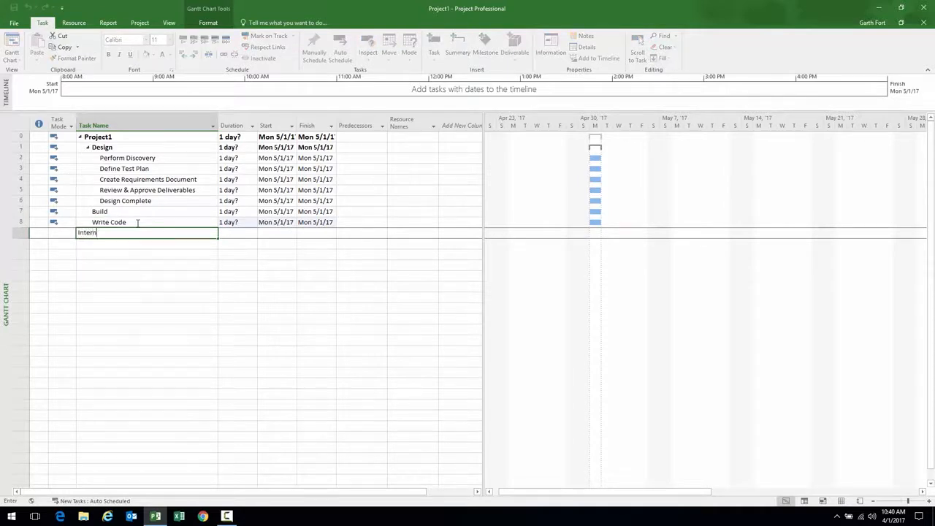
type("al Testing")
key("Return")
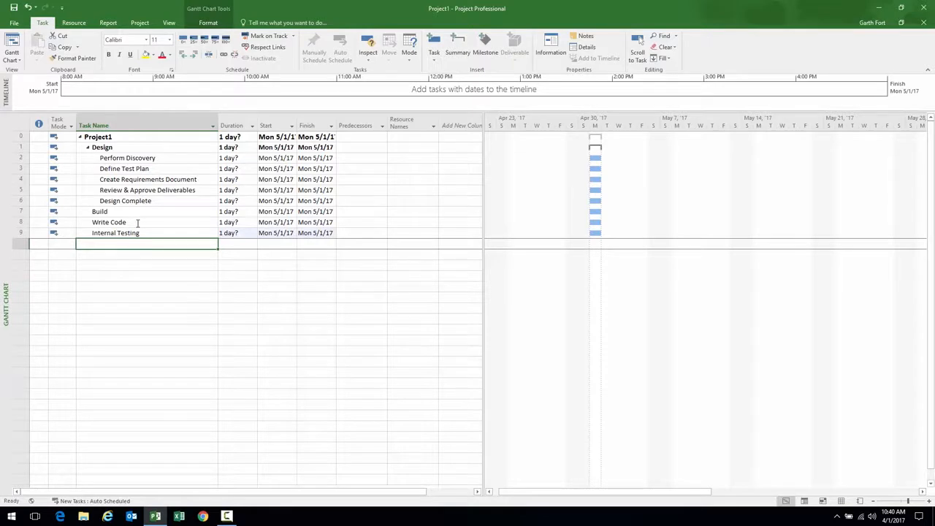
type("Build Complete")
key("Return")
Add Test, Execute Test Plan, Review, Incorporate Feedback, Retest, Test Complete and Deploy
type("Test")
key("Return")
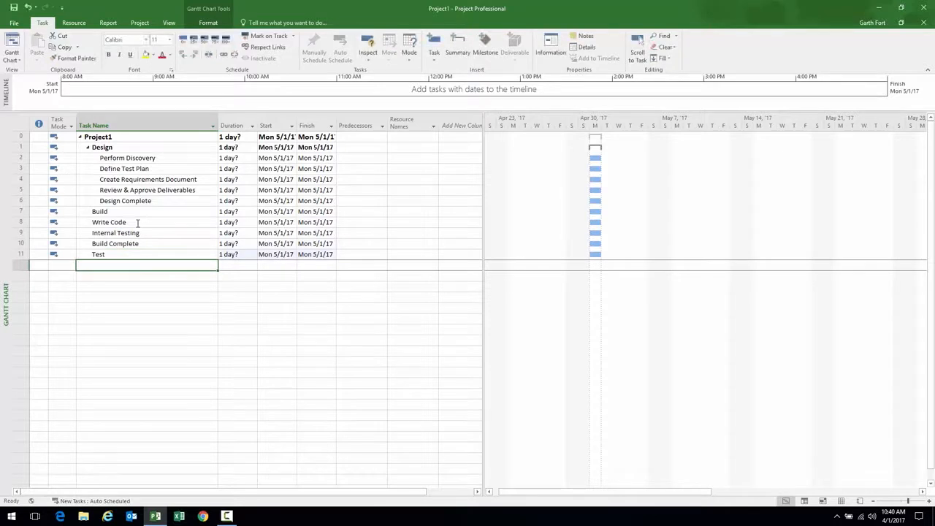
type("Execute Test ")
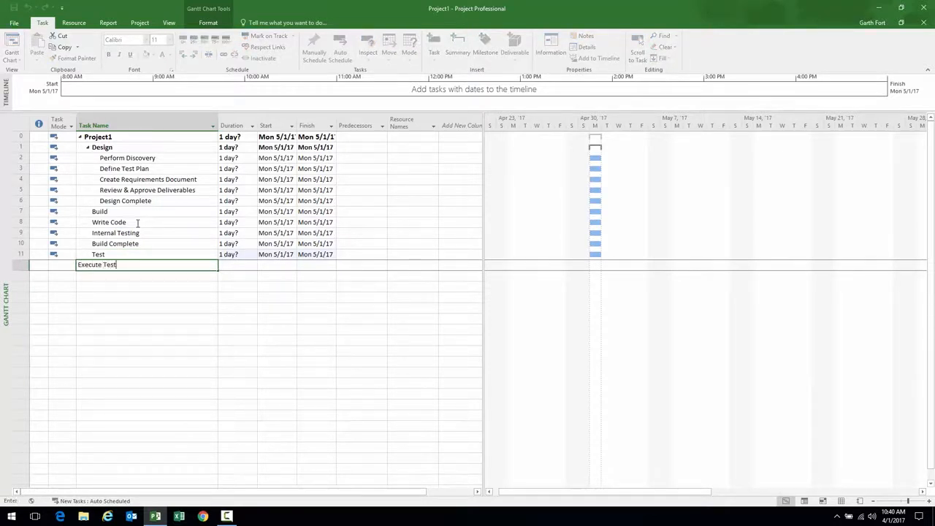
type("Plan")
key("Return")
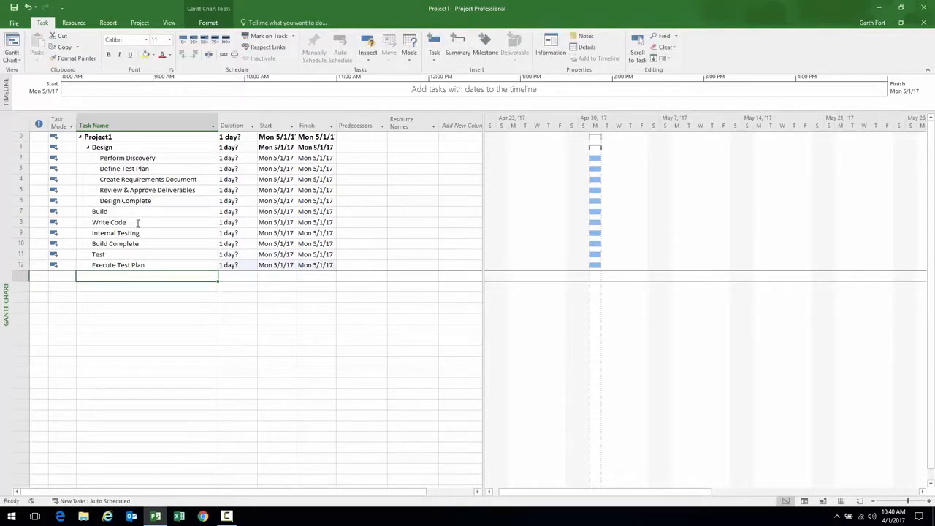
type("Review")
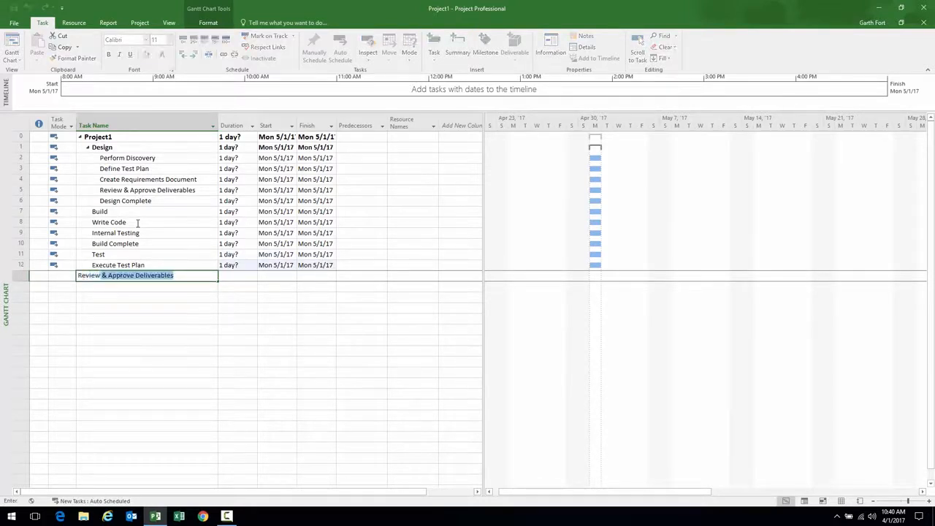
type(" , In")
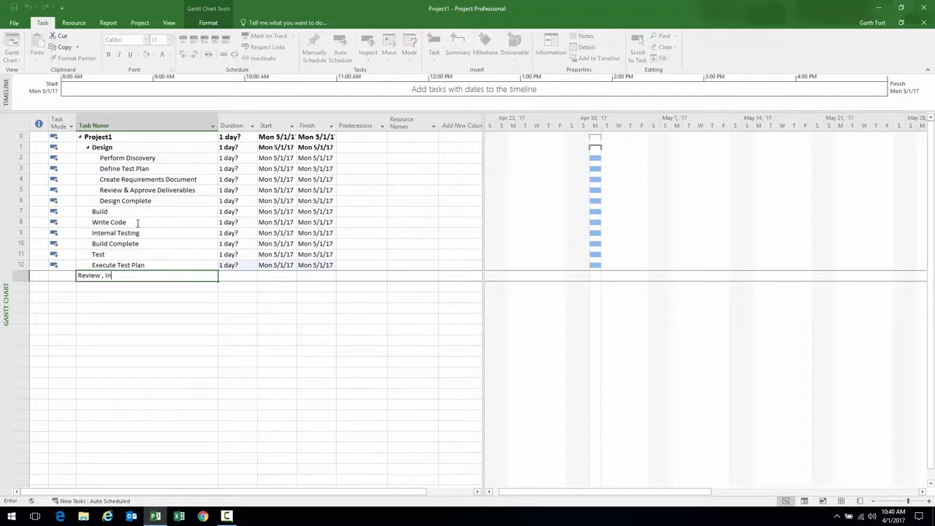
type("corporate Feedback, Retest")
key("Return")
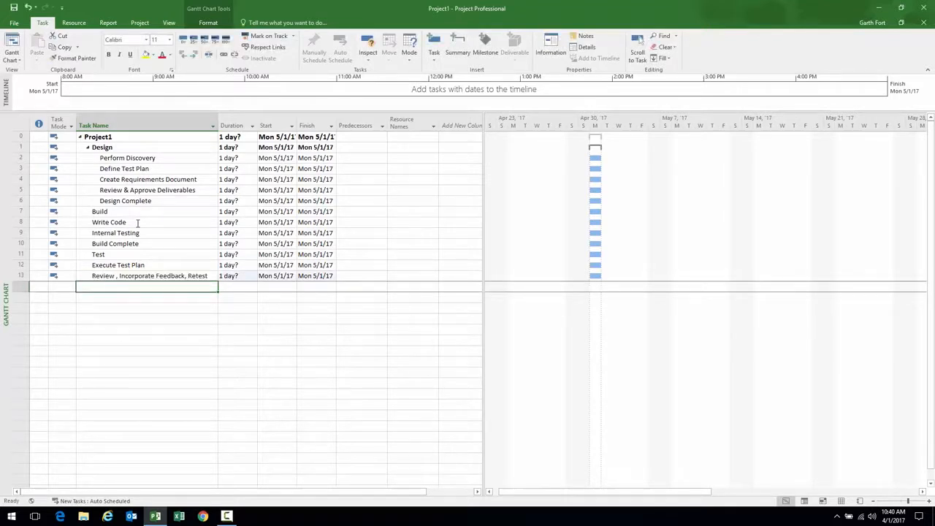
type("Test Complete")
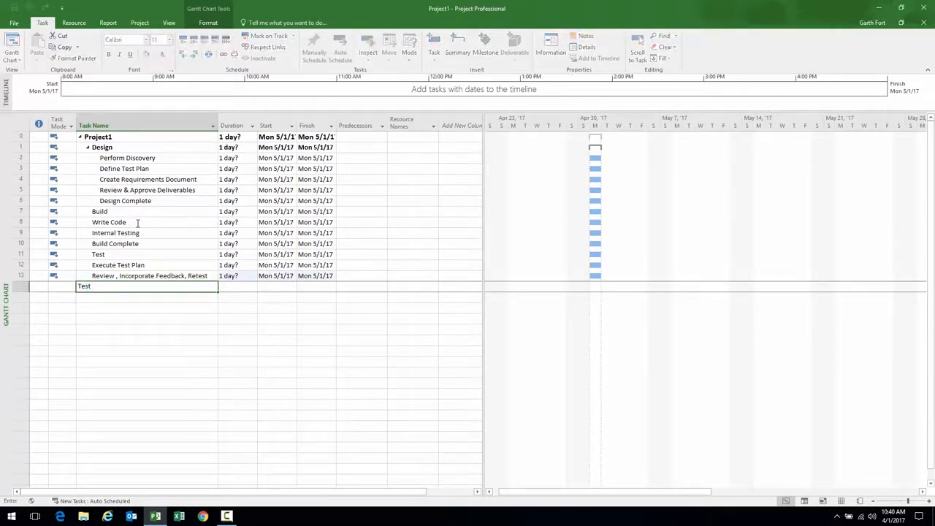
key("Return")
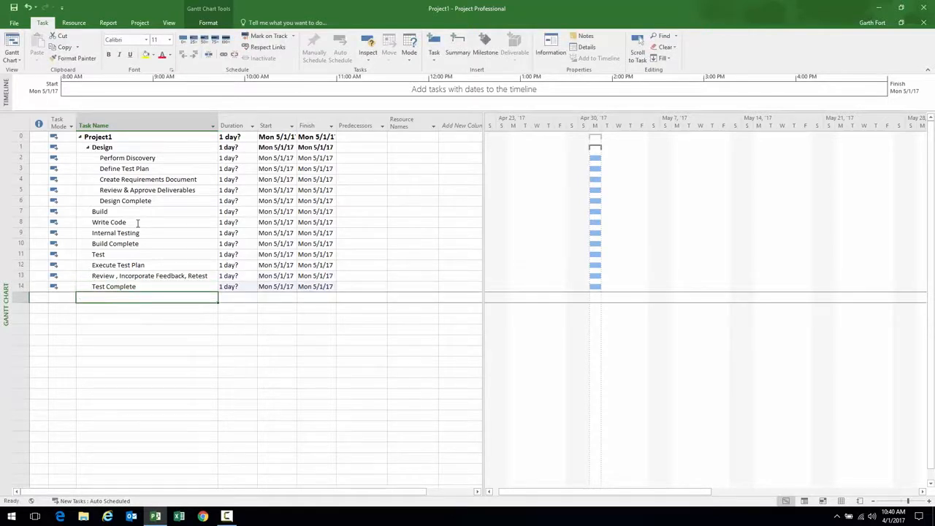
type("Del")
type("loy")
key("Return")
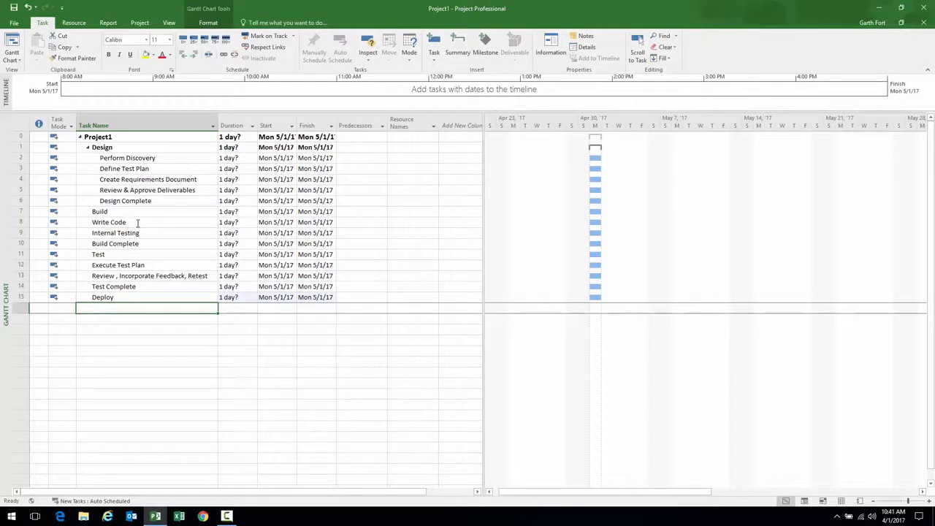
Add tasks Prepare for deployment, Train end-users and Deploy to end-users
type("Pre")
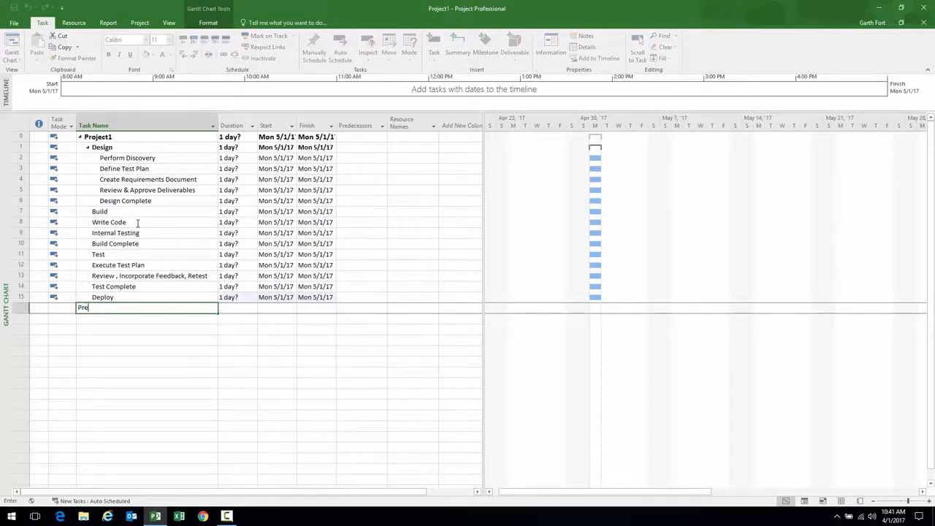
type("pare for deployment")
key("Return")
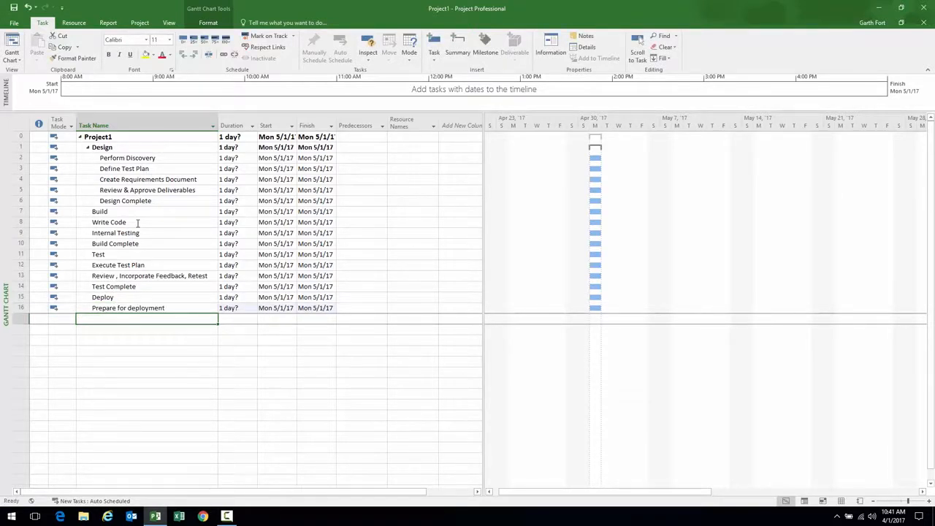
type("Train")
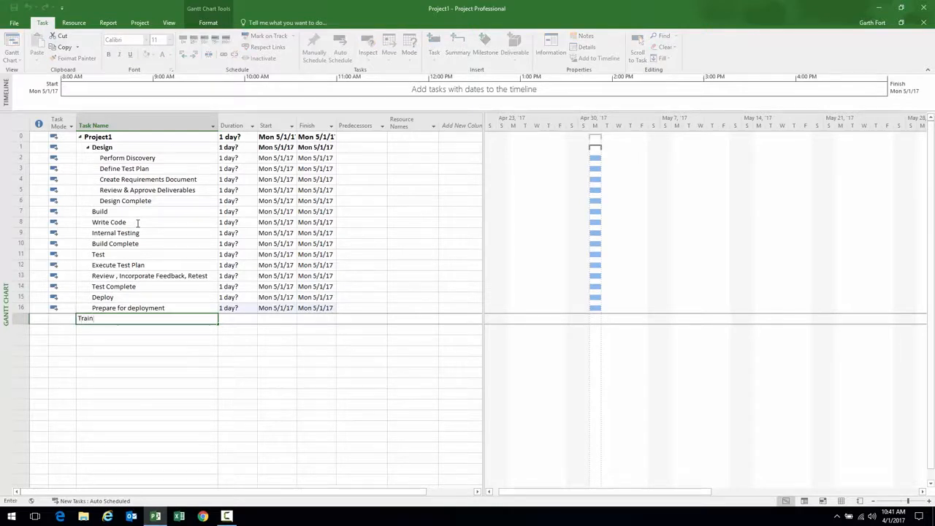
type(" end user")
key("Return")
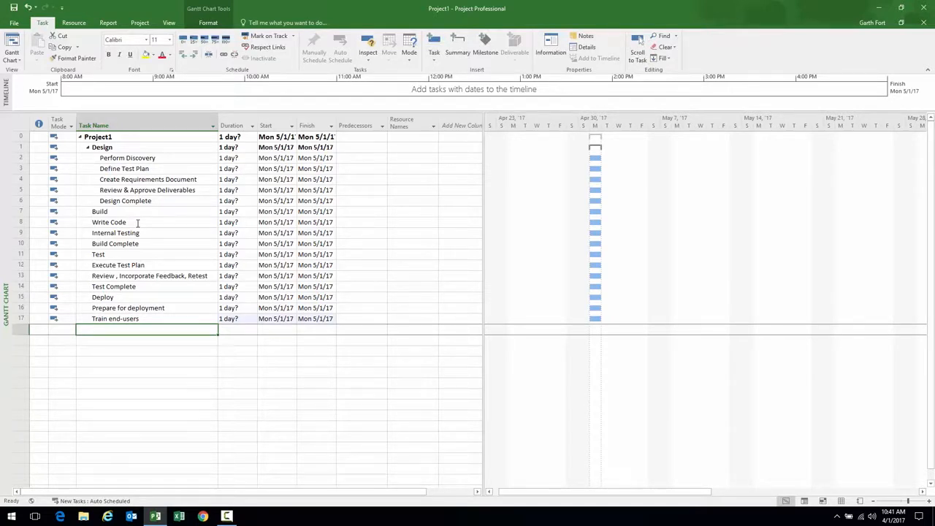
type("Deploy")
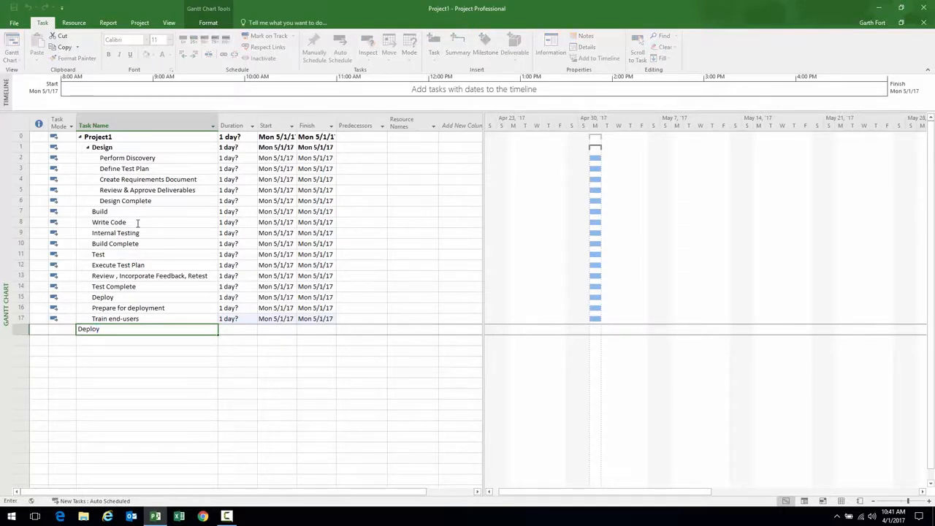
type(" to end-users")
key("Return")
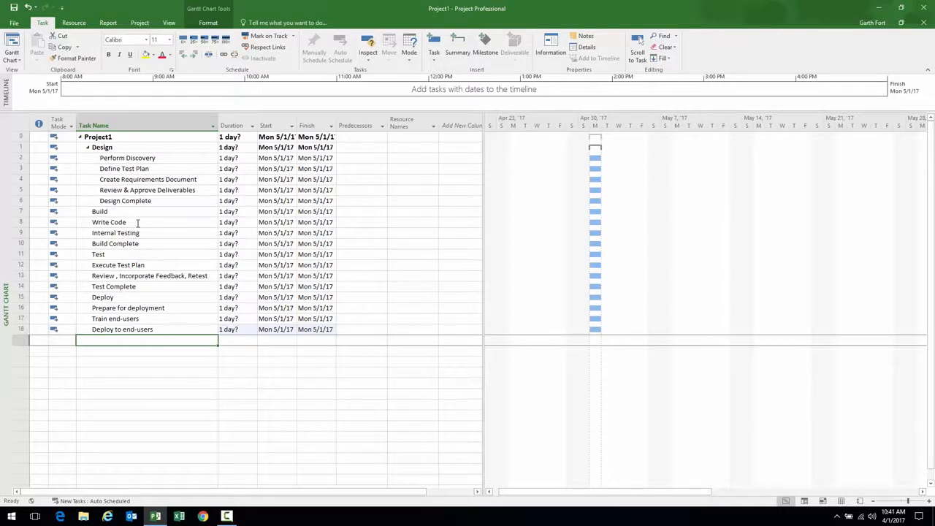
Add tasks Monitor System, User Check-ins and Deployment Complete
type("Monitor System")
key("Return")
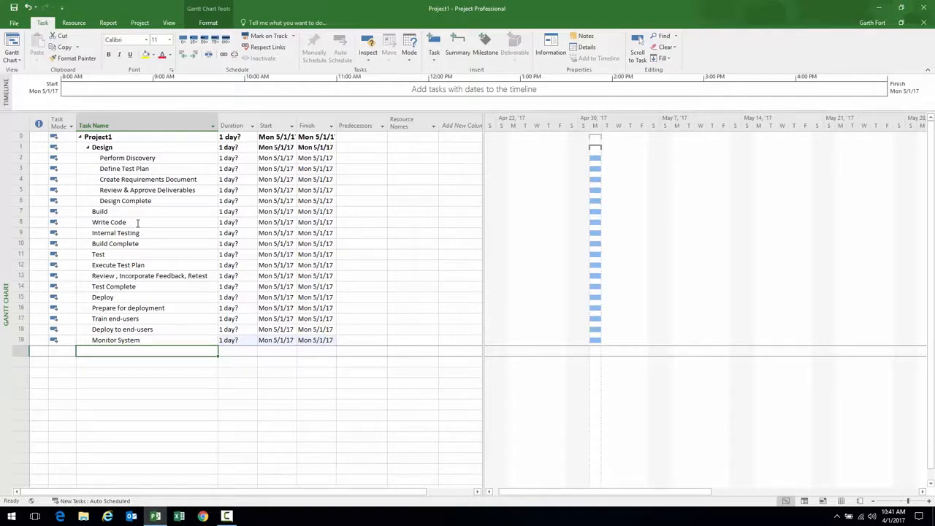
type("C")
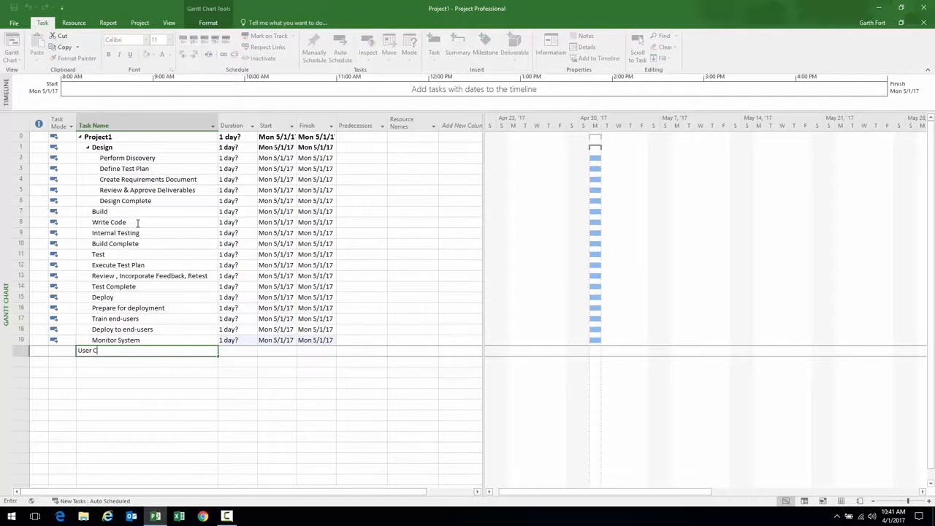
type("heck-ins")
key("Return")
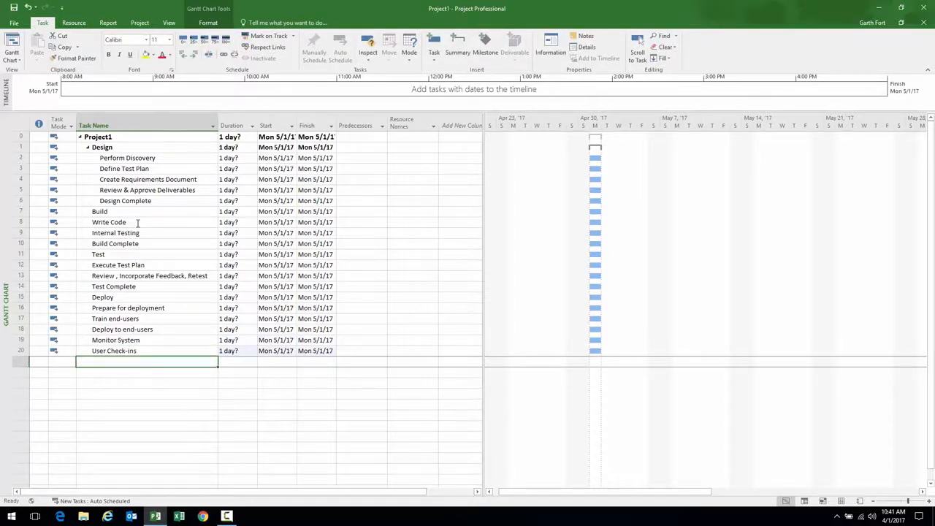
type("Deploym")
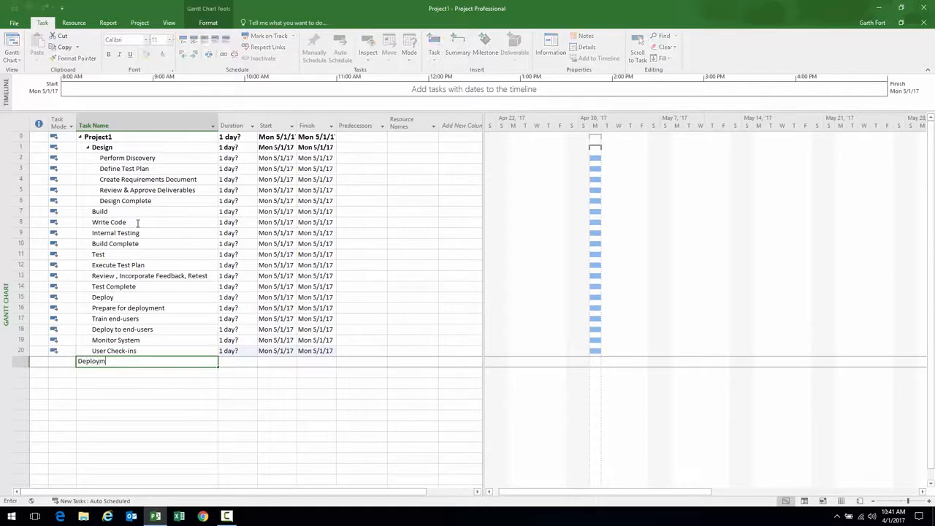
type("ent Complete")
key("Return")
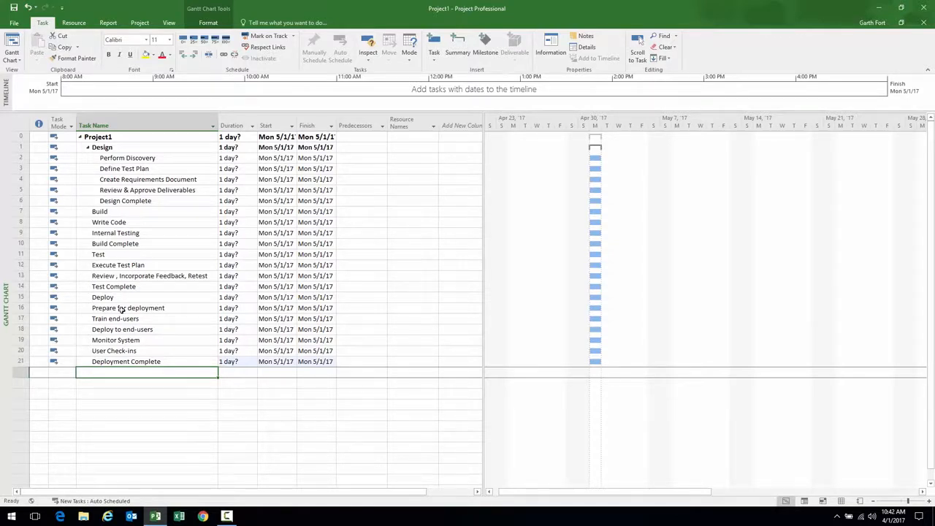
Indent rows 8–10, 12–14 and 16–21 under Build, Test and Deploy respectively
left_click(127, 223)
left_click_drag(133, 231, 135, 243)
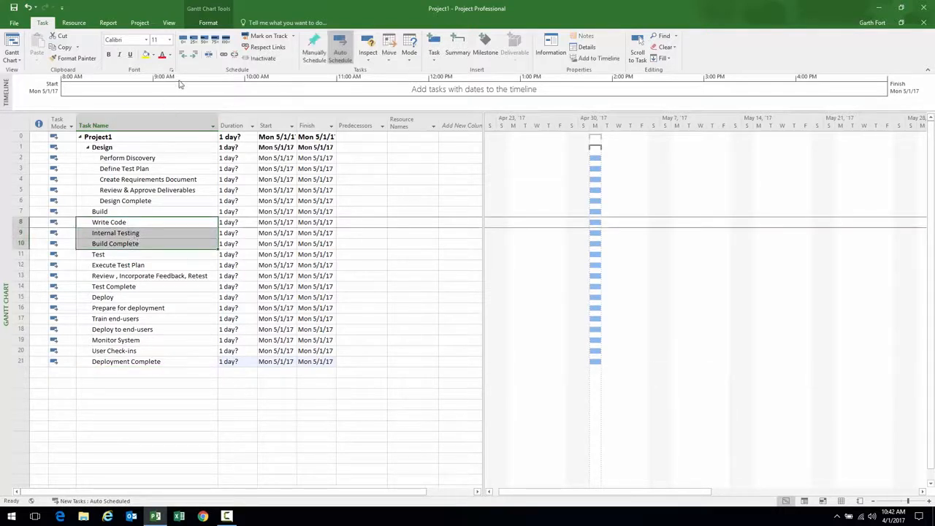
left_click(194, 55)
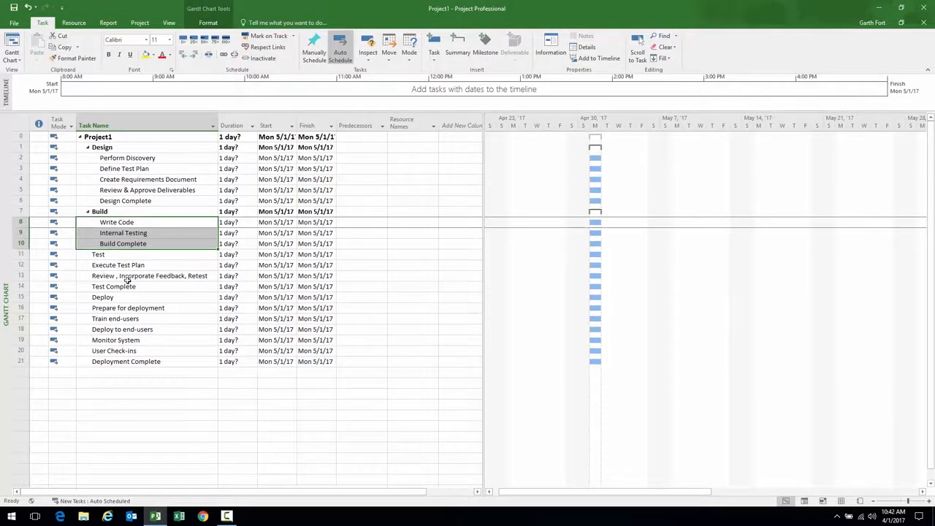
left_click(125, 265)
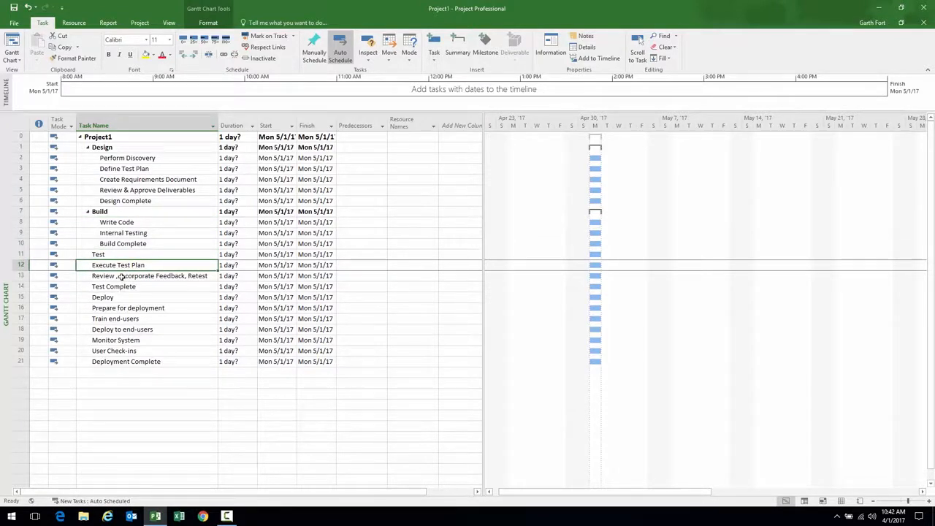
left_click(122, 277, "shift")
left_click(124, 287, "shift")
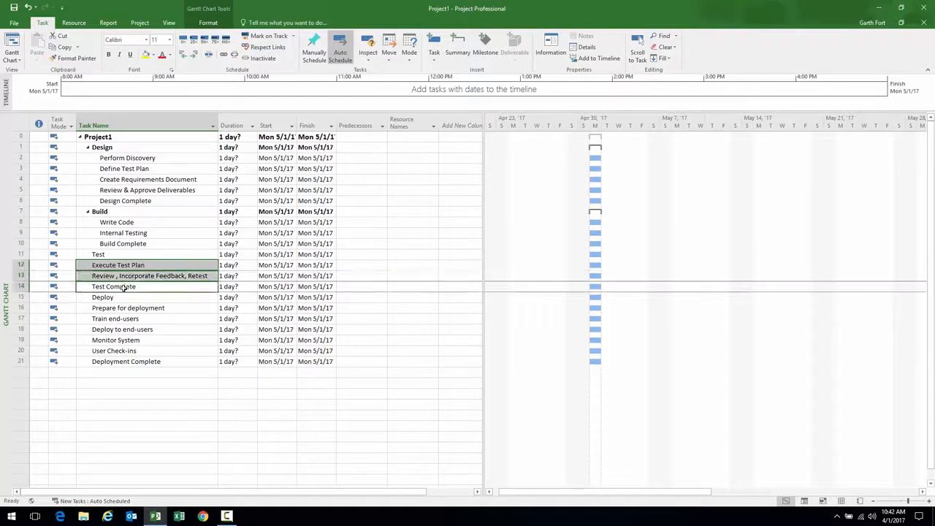
left_click(195, 56)
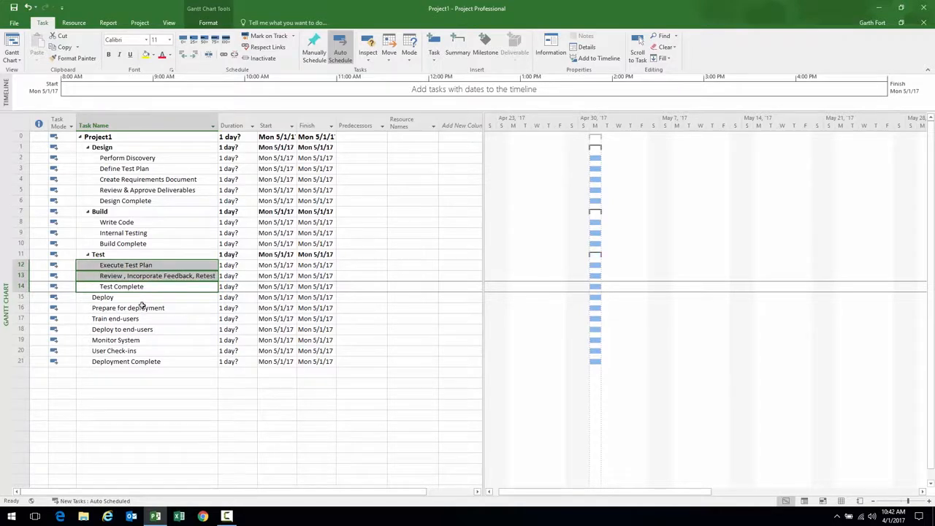
left_click_drag(137, 312, 143, 363)
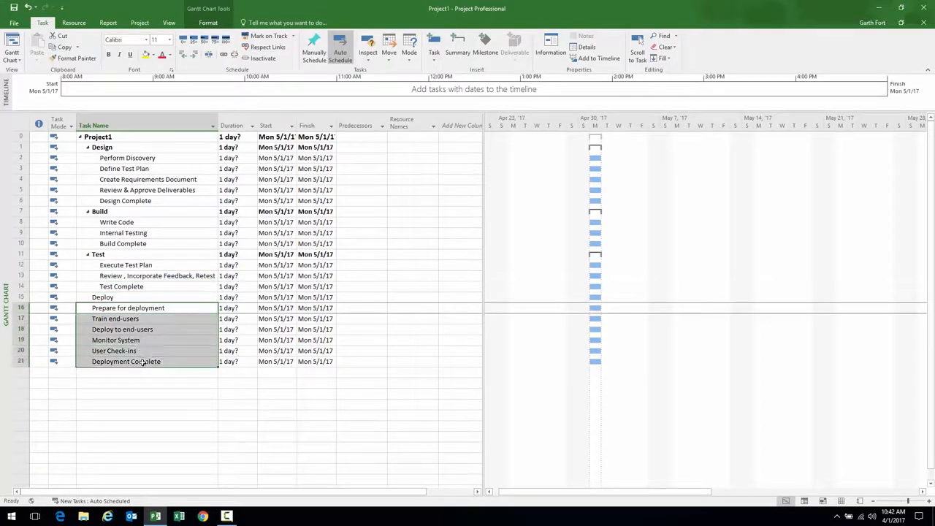
left_click(194, 56)
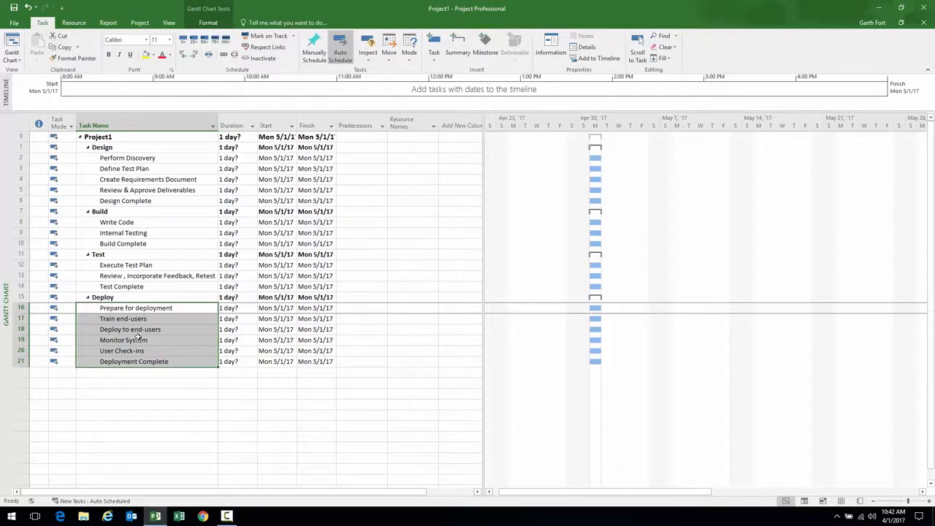
left_click(144, 160)
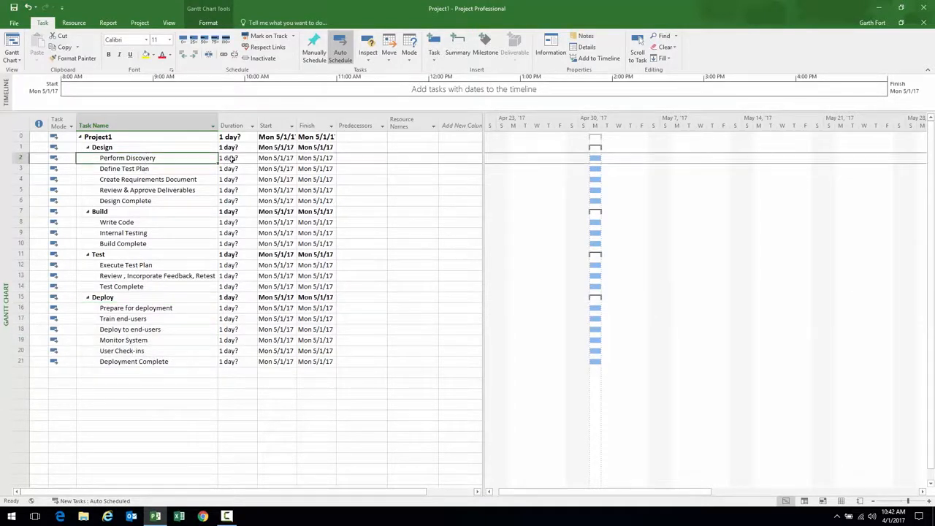
left_click(230, 159)
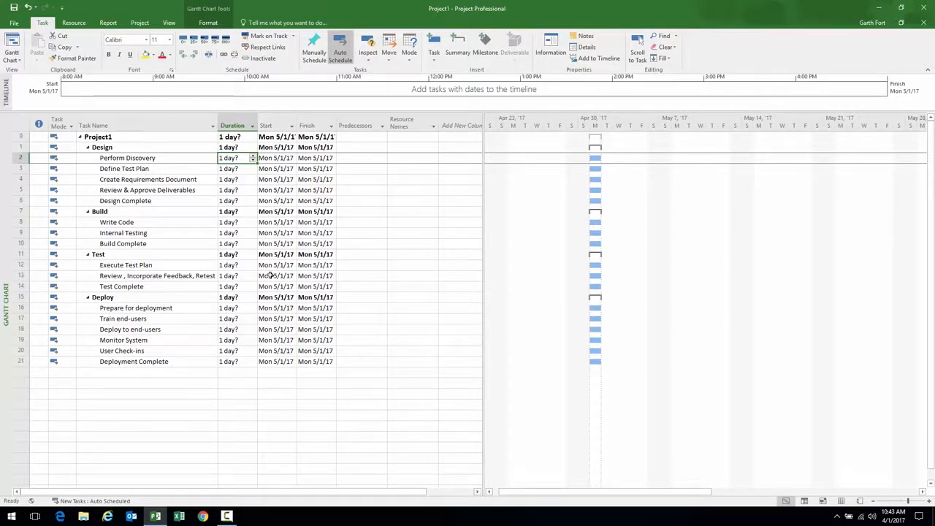
Enter the Design durations: Perform Discovery 2 wks, Define Test Plan 1 wk, Create Requirements Document 3d, Review & Approve Deliverables 1d, Design Complete 0
type("2 wks")
key("Return")
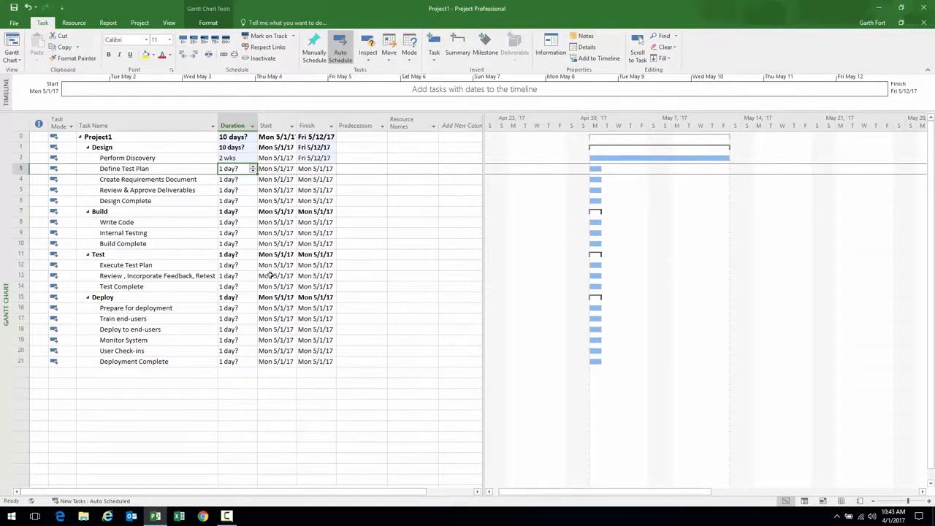
type("1 wk")
key("Return")
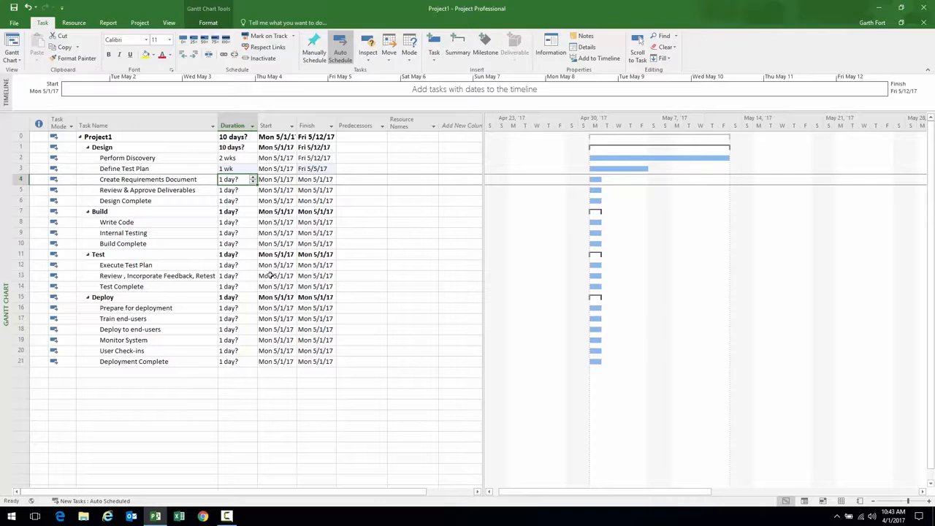
type("3d")
key("Return")
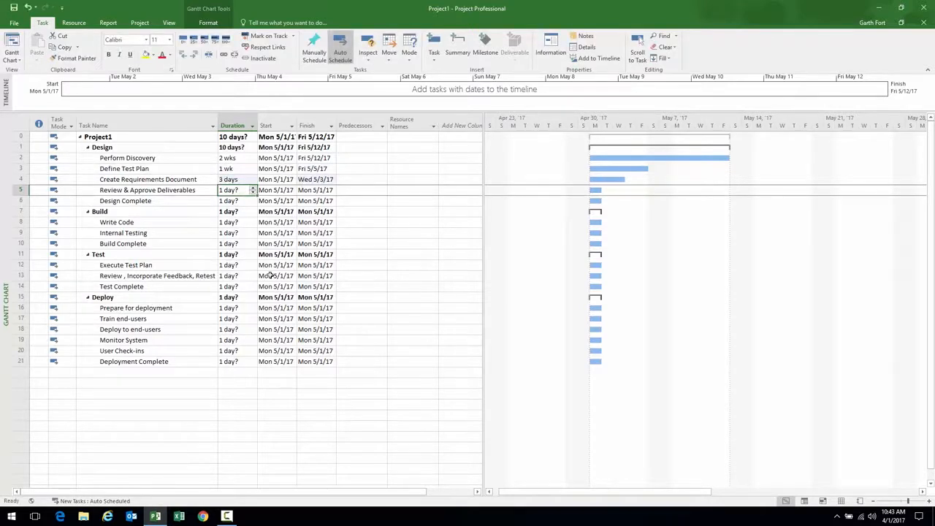
type("1d")
key("Return")
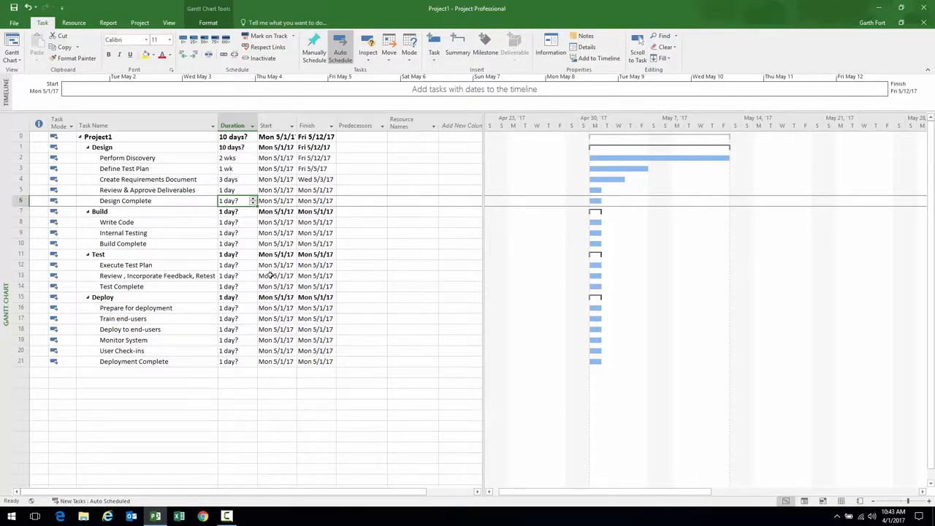
type("0")
key("Return")
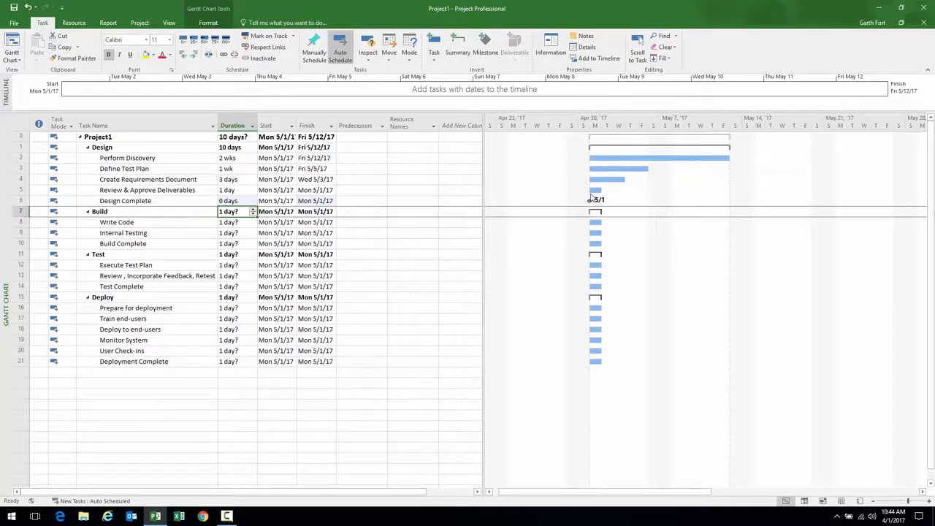
Set Write Code to 4w, Internal Testing to 1 wk, and Build Complete to a 0-day milestone
mouse_move(588, 200)
left_click(208, 222)
left_click(237, 225)
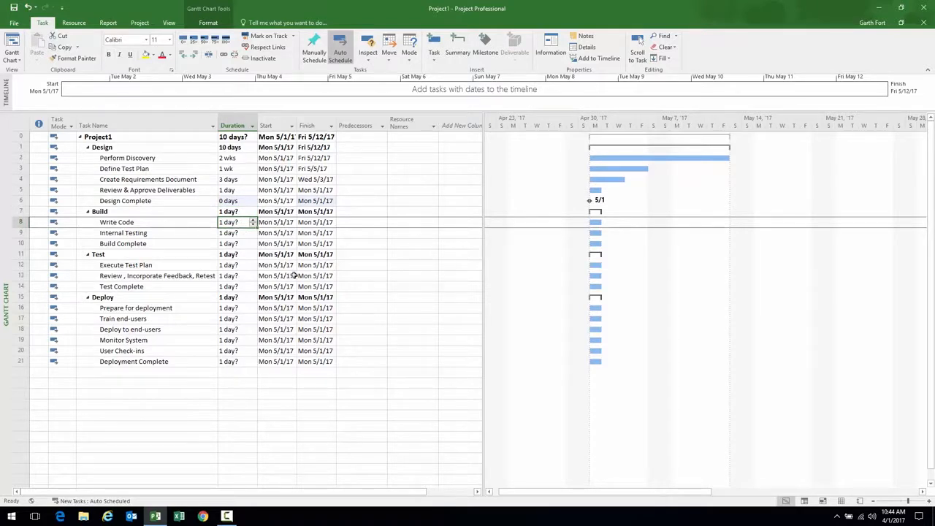
type("1m")
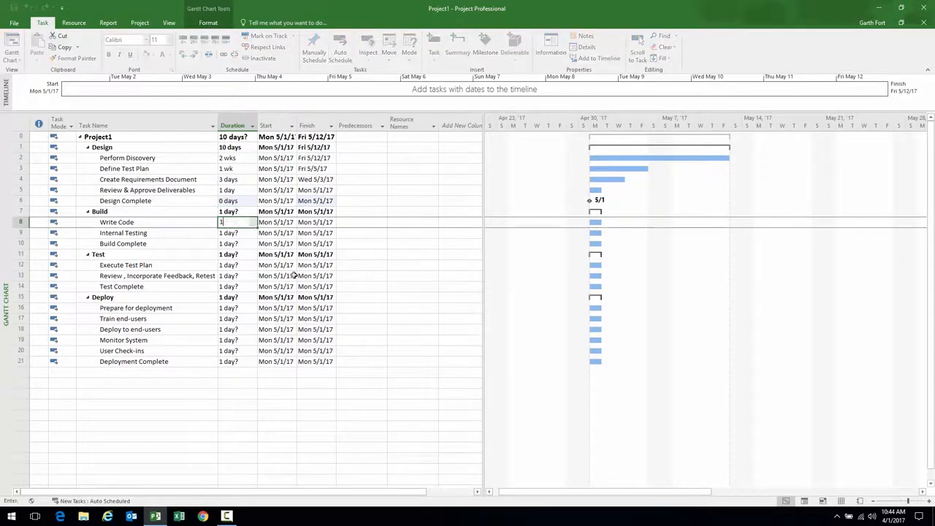
key("Return")
key("Up")
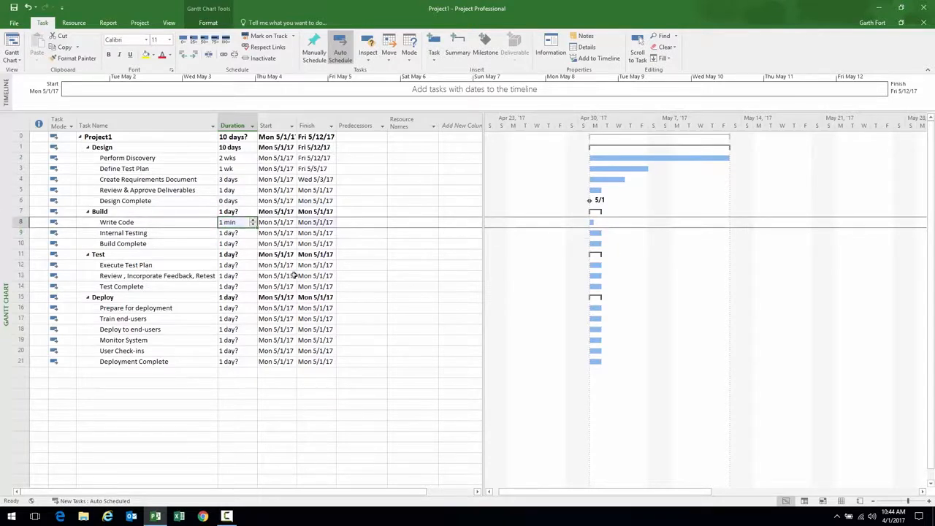
type("4w")
key("Return")
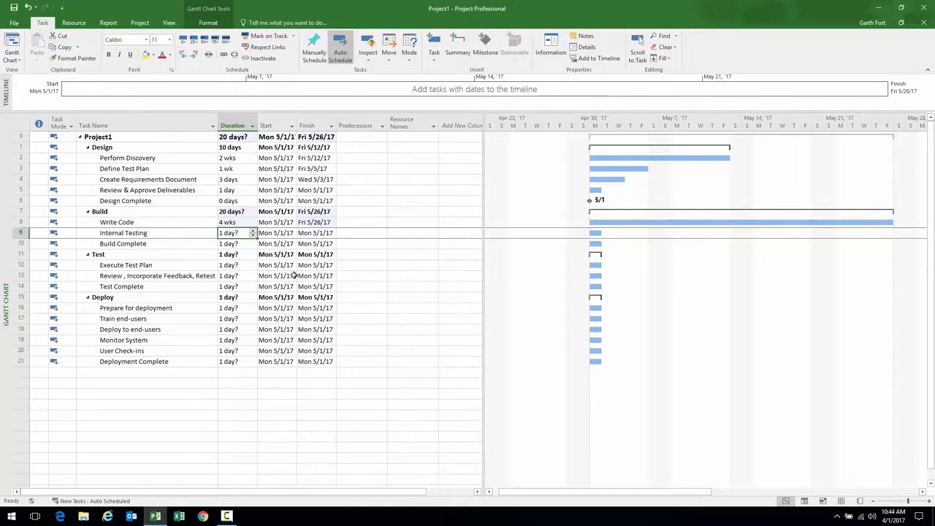
type("1 wk")
key("Return")
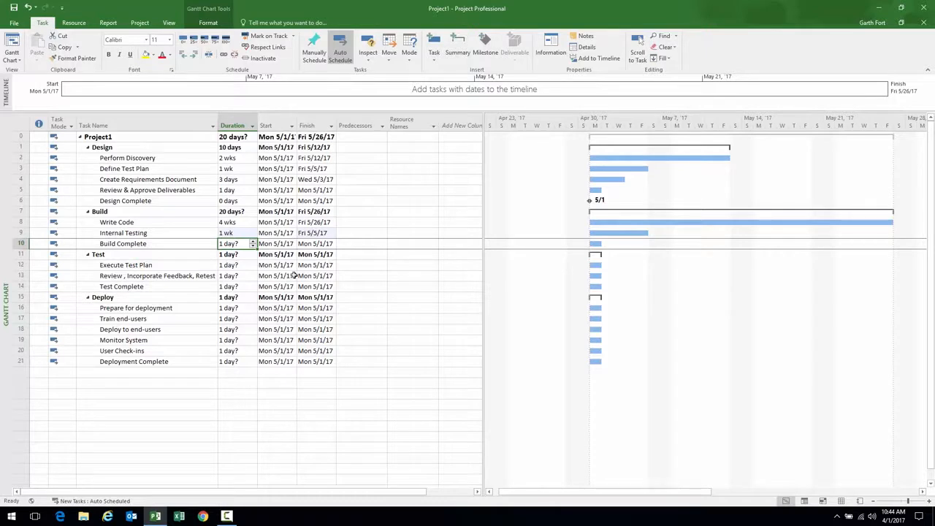
type("0")
key("Return")
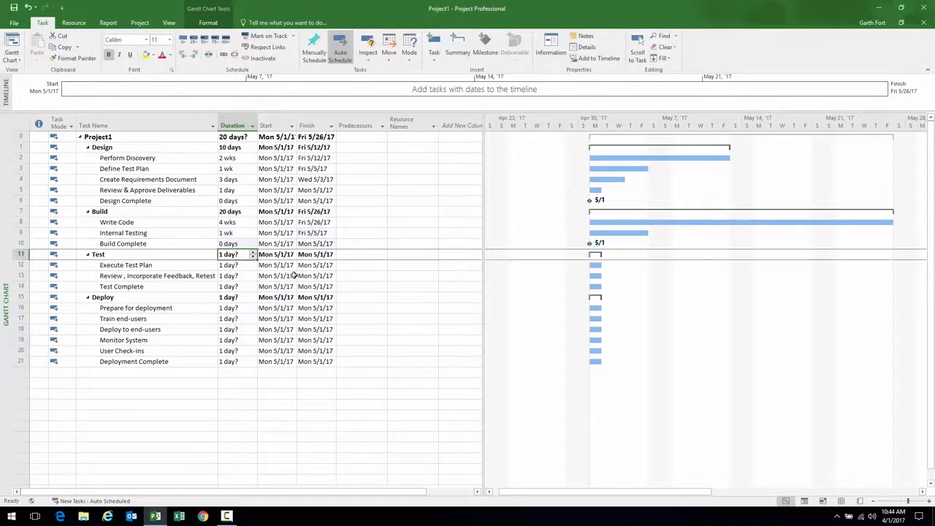
key("Return")
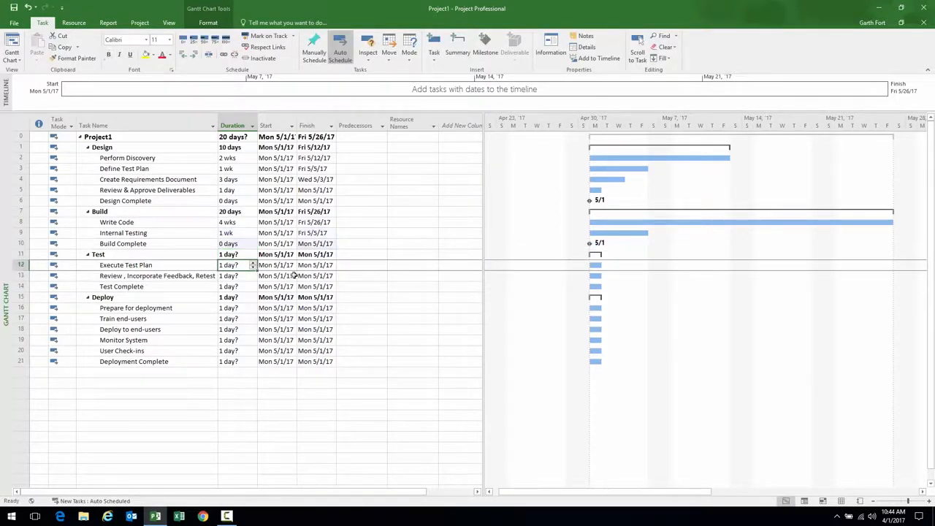
Give Execute Test Plan and the following review task 1w durations each
type("1w")
key("Return")
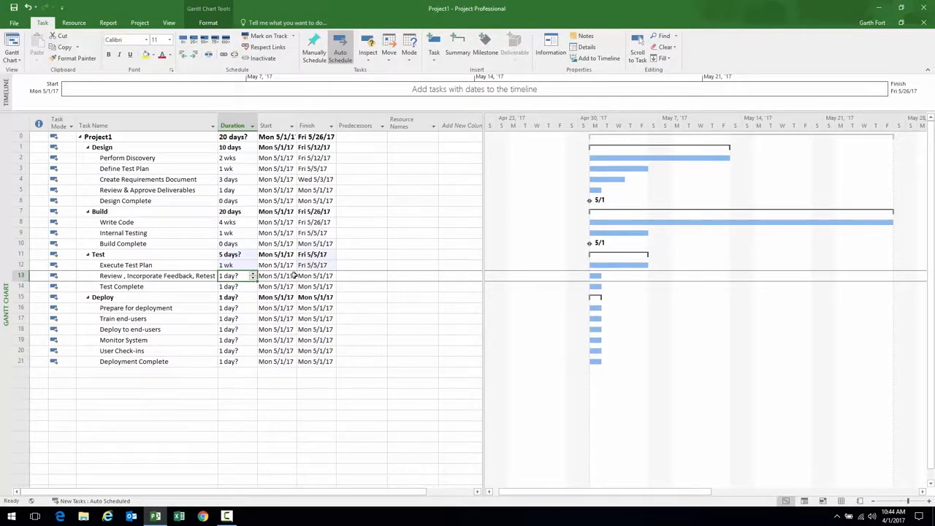
type("1w")
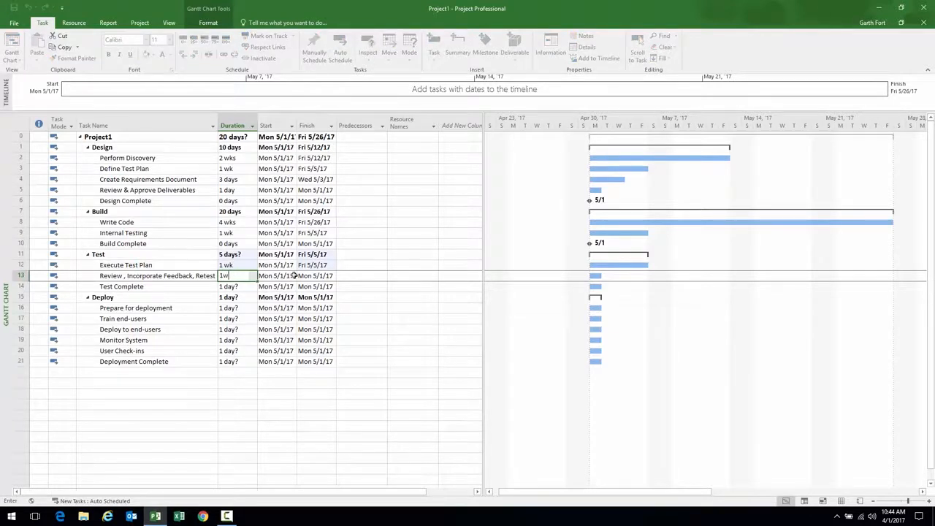
key("Return")
key("Down")
key("Down")
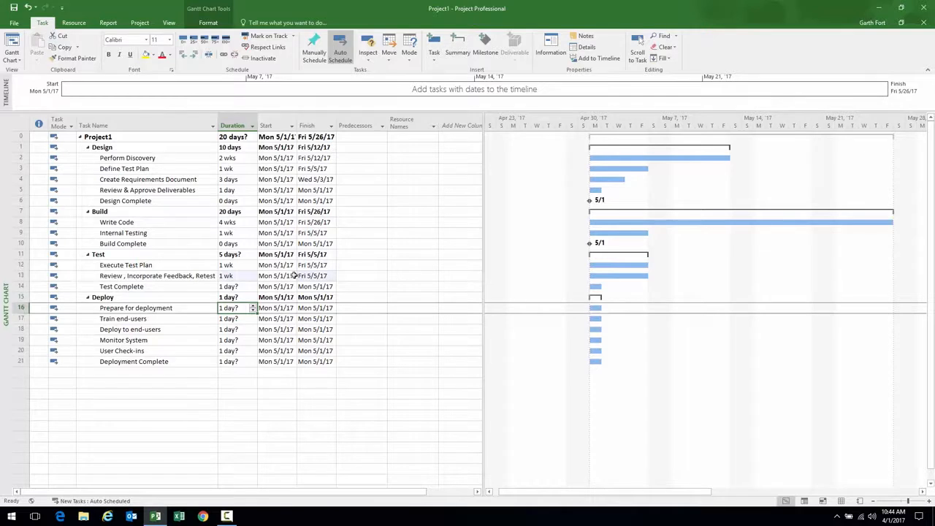
Enter the Deploy durations: 2, 1, 1, 2w, 4w, and 0 for Deployment Complete
type("2")
key("Return")
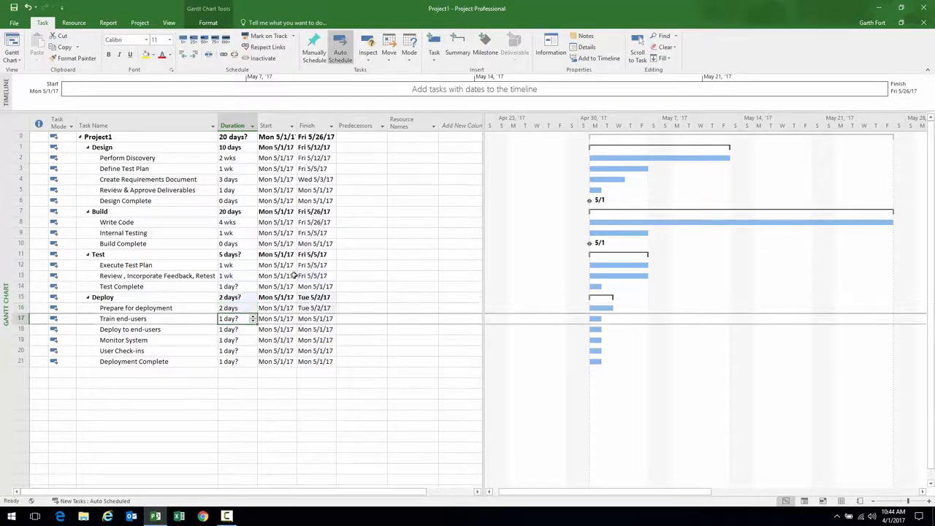
type("1")
key("Return")
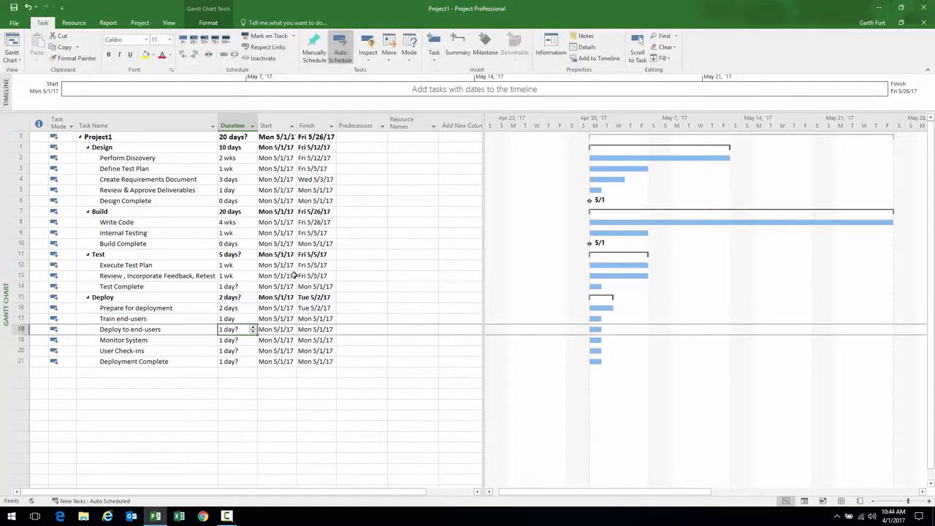
type("1d")
key("Return")
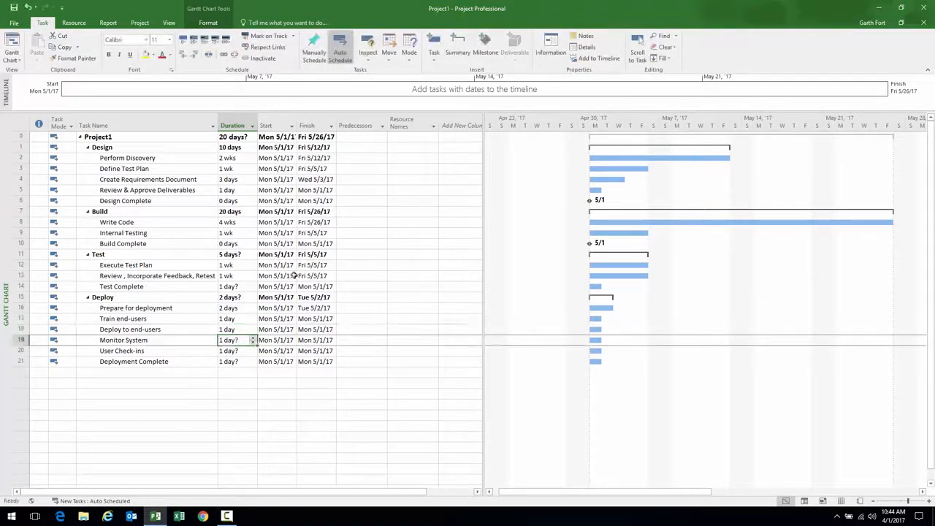
type("2w")
key("Return")
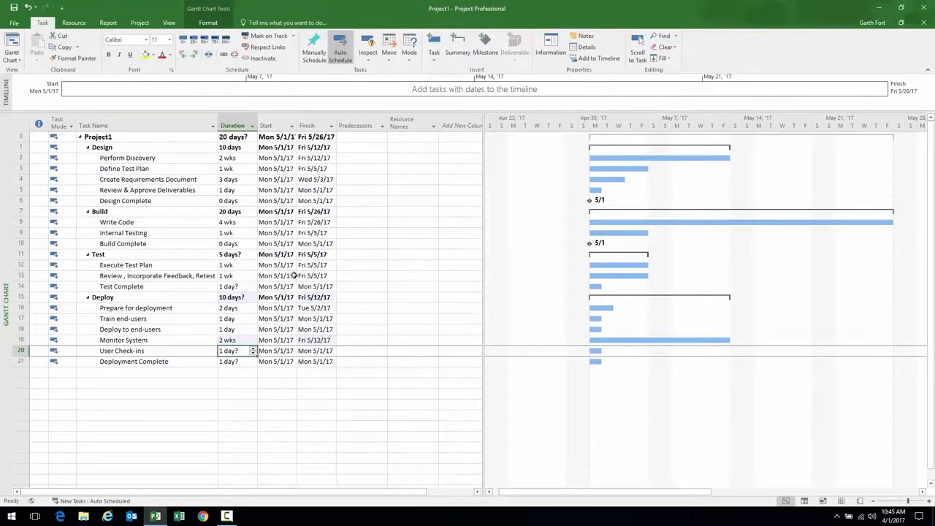
type("4w")
key("Return")
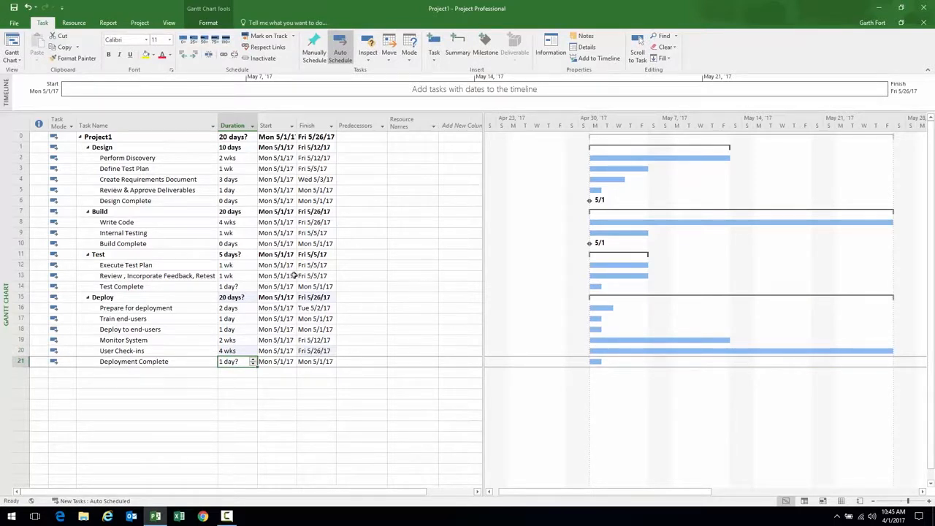
type("0")
key("Return")
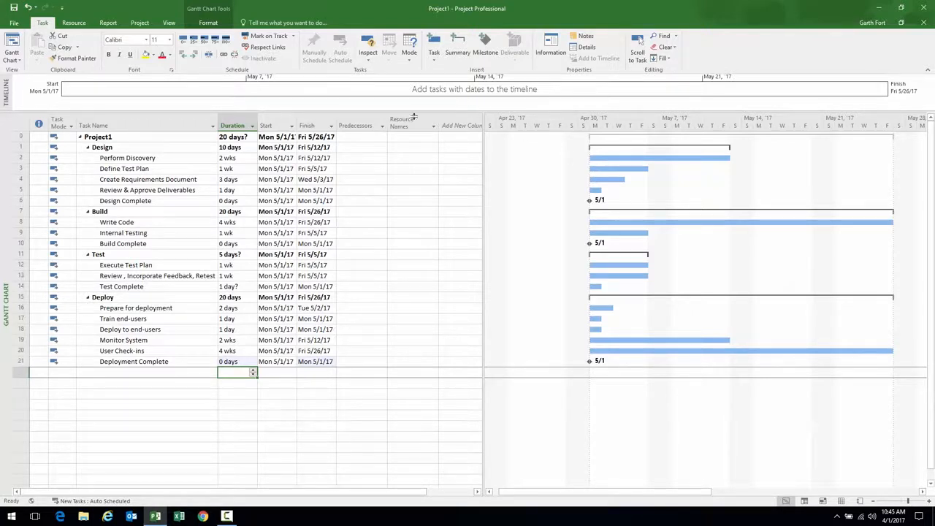
Link Perform Discovery through Design Complete in sequence and zoom the timescale out to months
left_click(157, 157)
left_click_drag(170, 168, 159, 201)
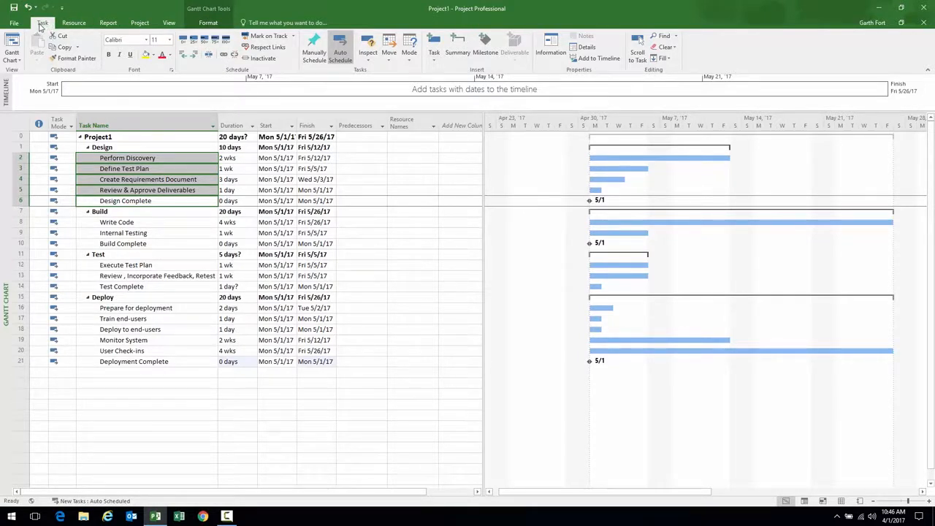
left_click(224, 56)
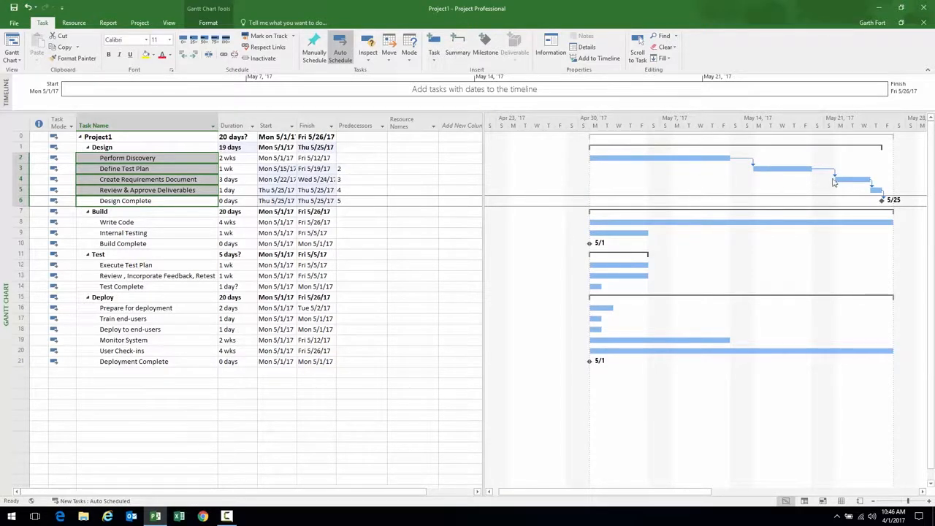
left_click(873, 501)
left_click(874, 501)
left_click_drag(662, 494, 694, 493)
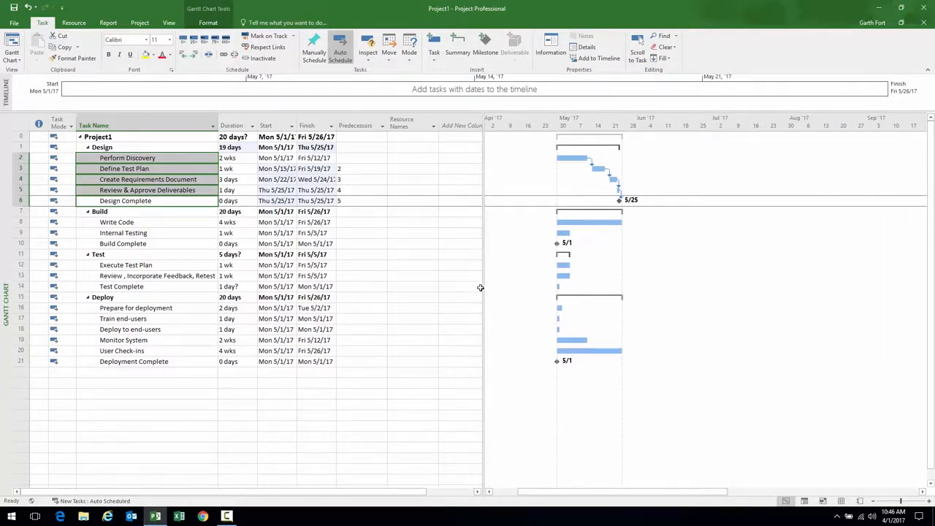
Compare the Write Code and Internal Testing rows, then select Internal Testing's Predecessors cell
left_click(160, 222)
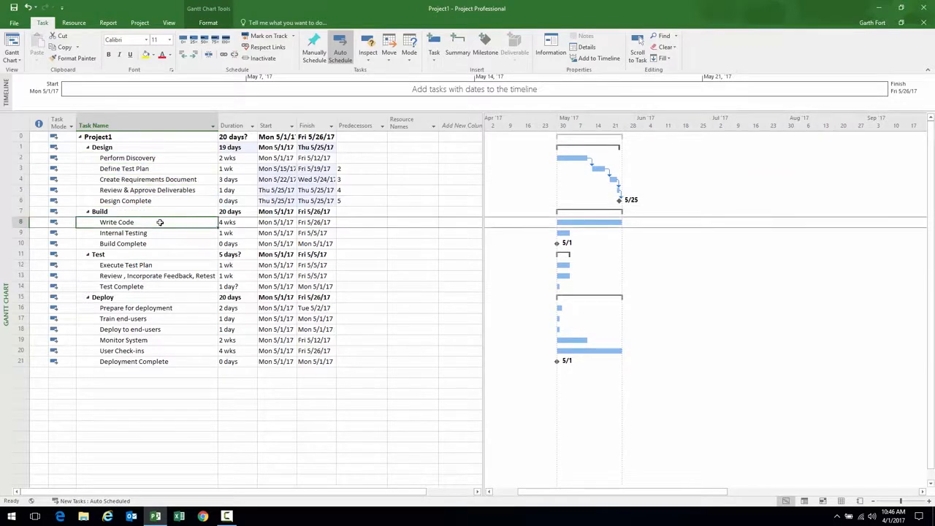
left_click(111, 232)
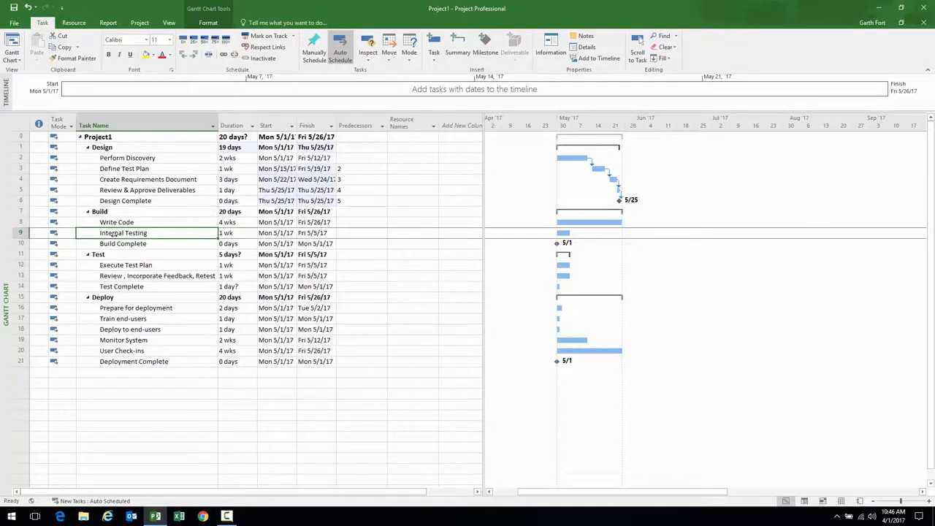
left_click(104, 222)
left_click(103, 232)
left_click(90, 222)
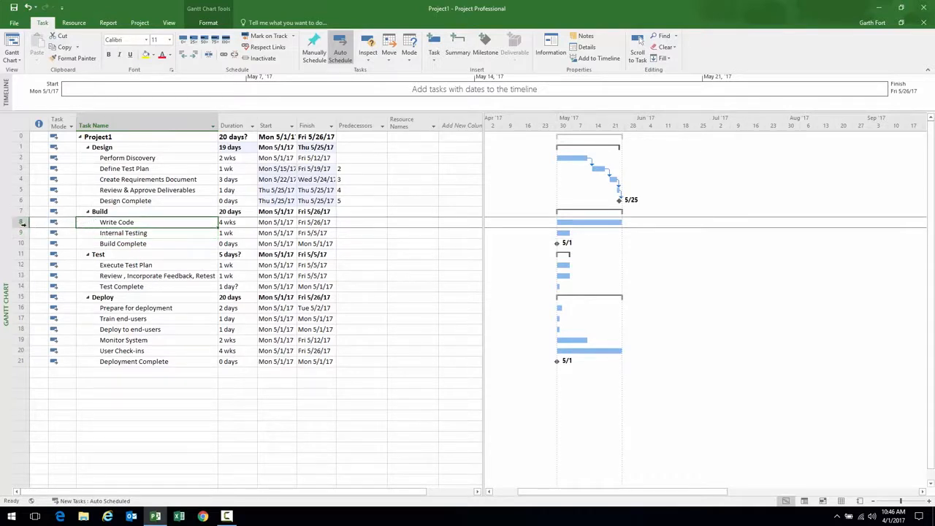
left_click(358, 233)
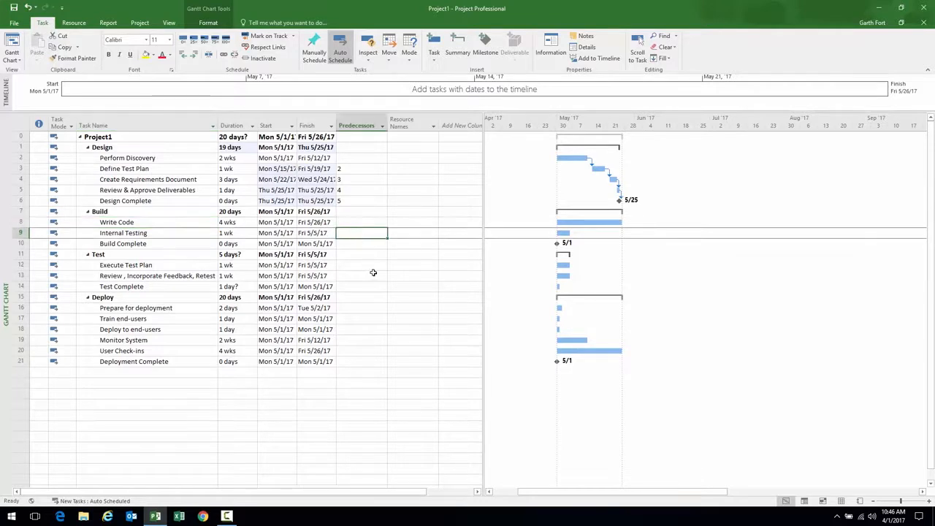
Set Internal Testing's predecessor to 8 and Build Complete's to 9, then select the three Test subtasks
type("8")
key("Return")
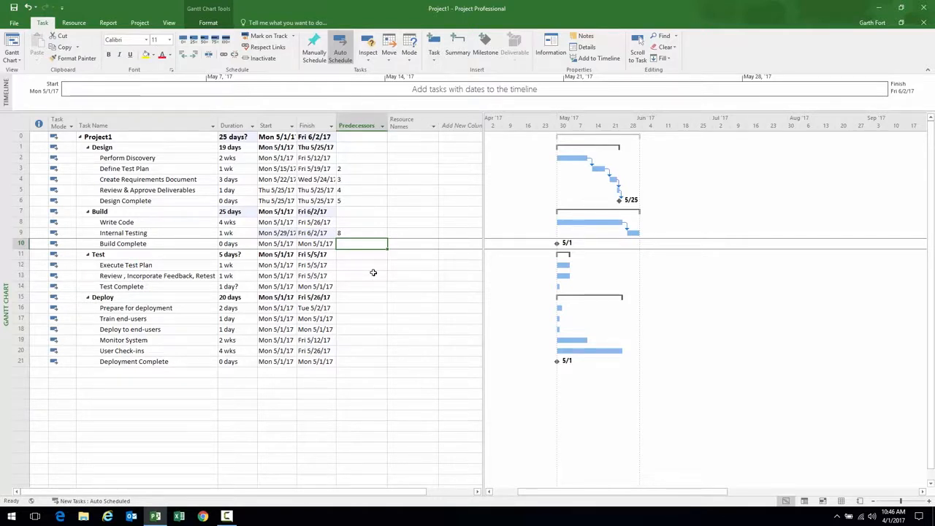
type("9")
key("Return")
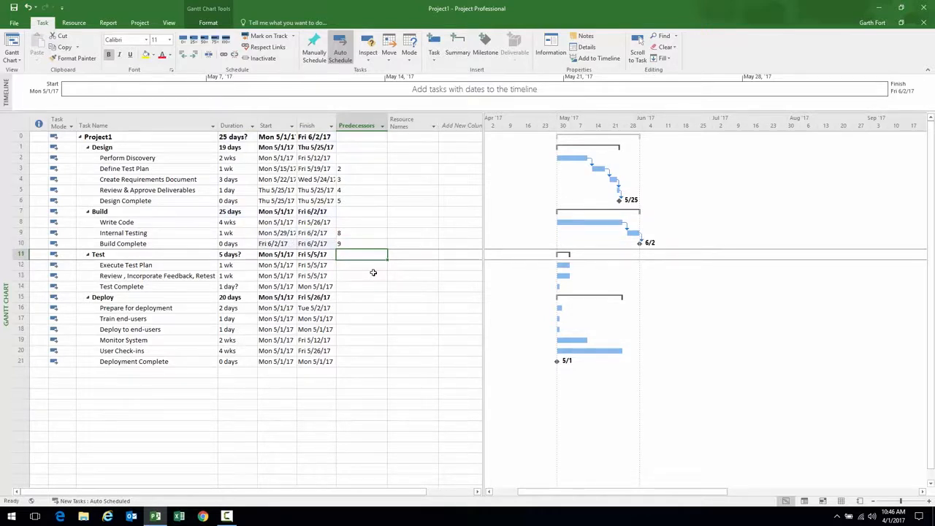
left_click_drag(151, 265, 151, 285)
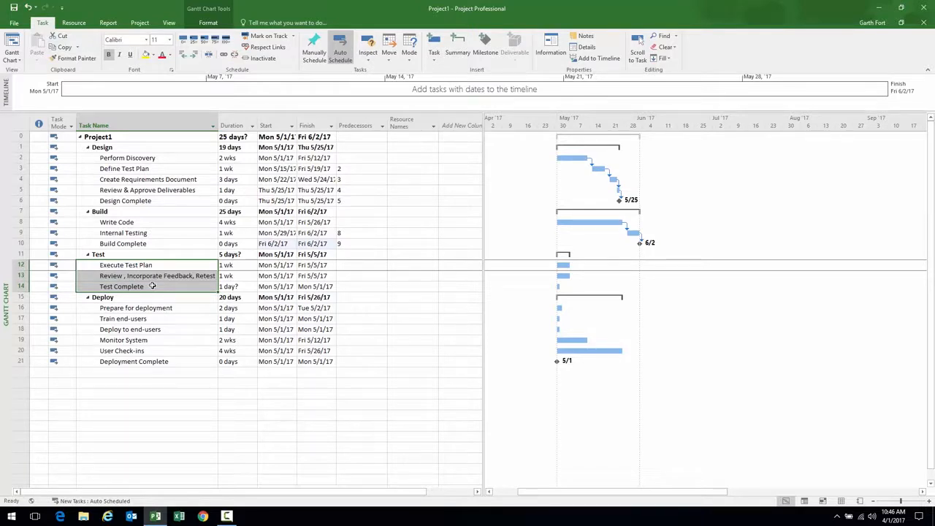
Link the three Test subtasks in sequence and make Test Complete a 0-day milestone
left_click(224, 56)
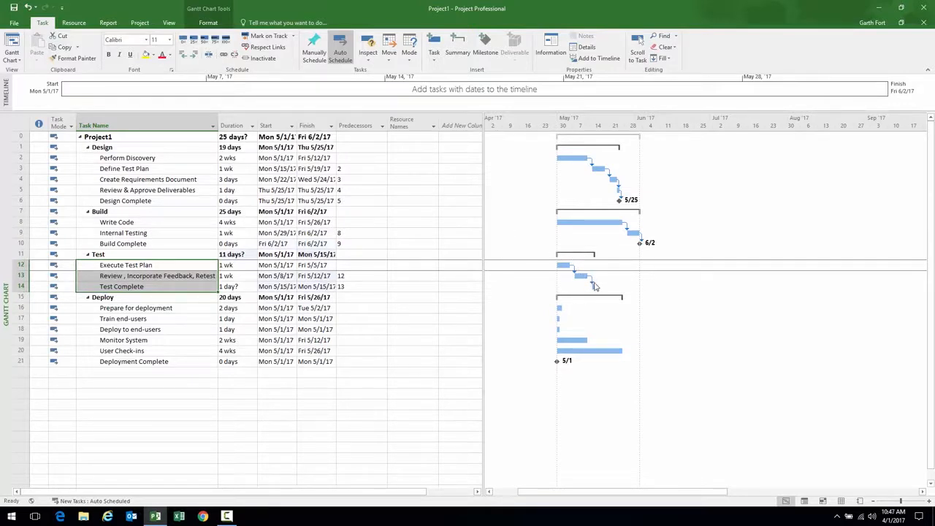
left_click(235, 286)
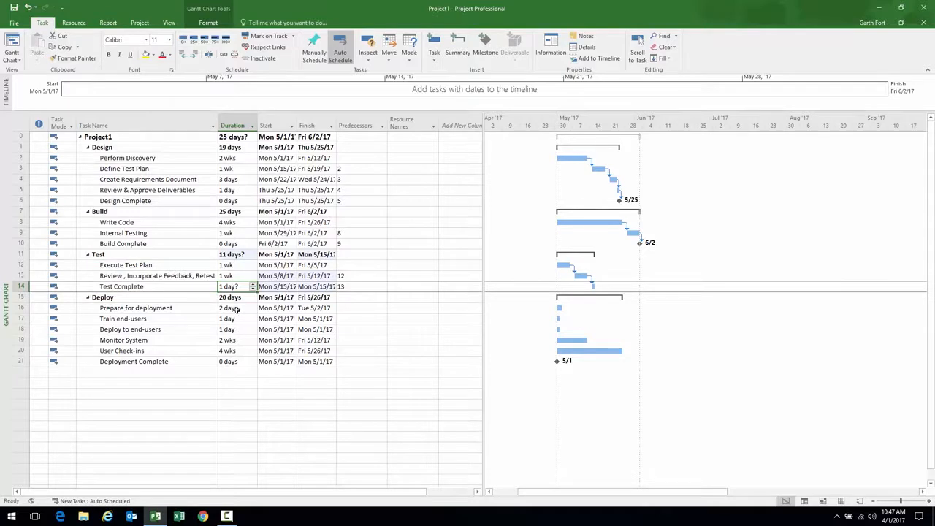
type("0")
key("Return")
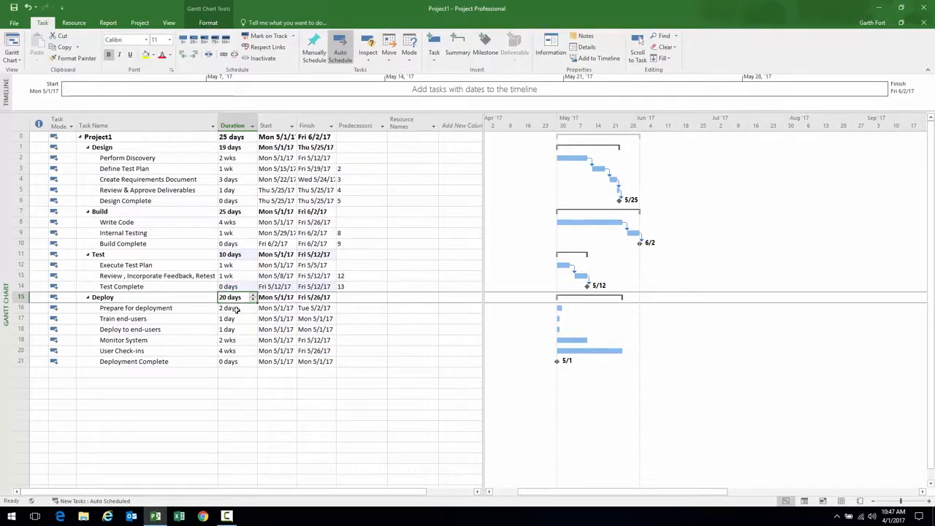
Link the Deploy subtasks through Deployment Complete, then select Design Complete and Write Code
left_click(133, 309)
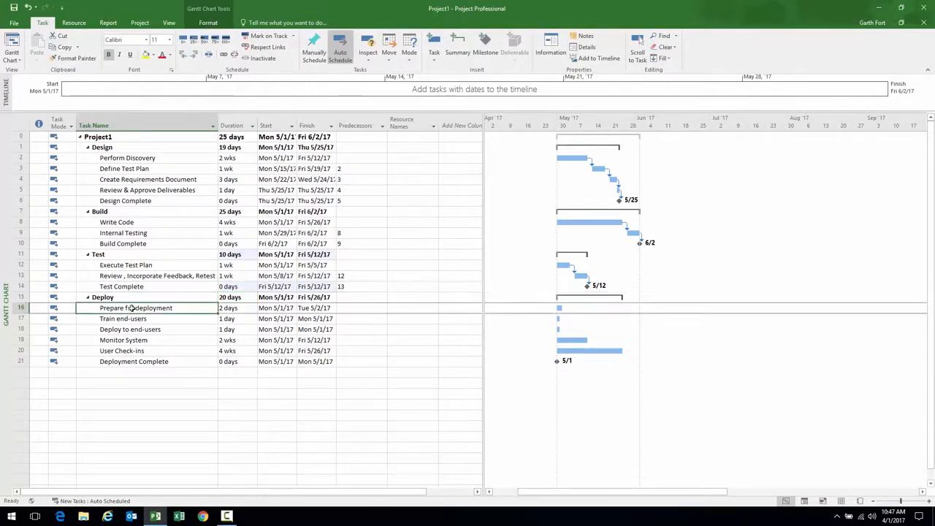
left_click_drag(133, 309, 154, 362)
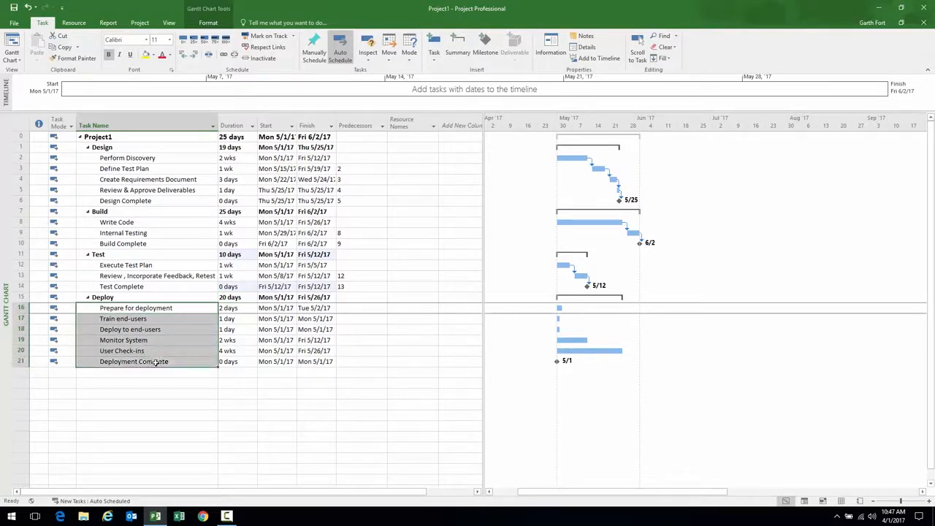
left_click(224, 56)
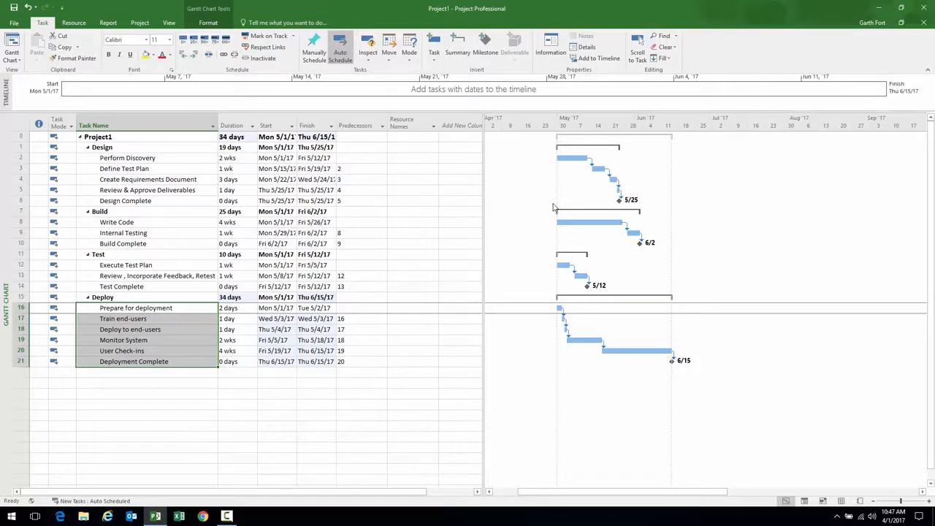
left_click(128, 202)
left_click(123, 221, "ctrl")
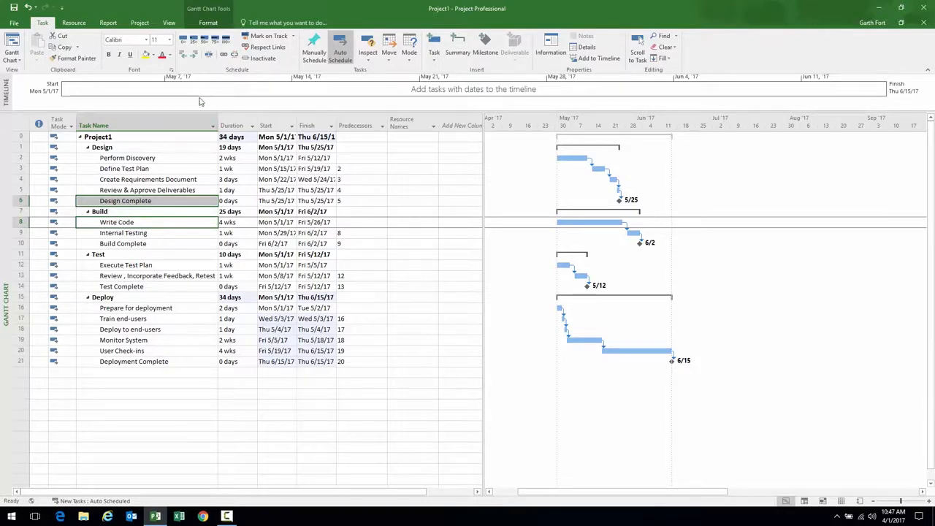
Link Write Code after Design Complete, Execute Test Plan after Build Complete, and Prepare for deployment after Test Complete
left_click(224, 55)
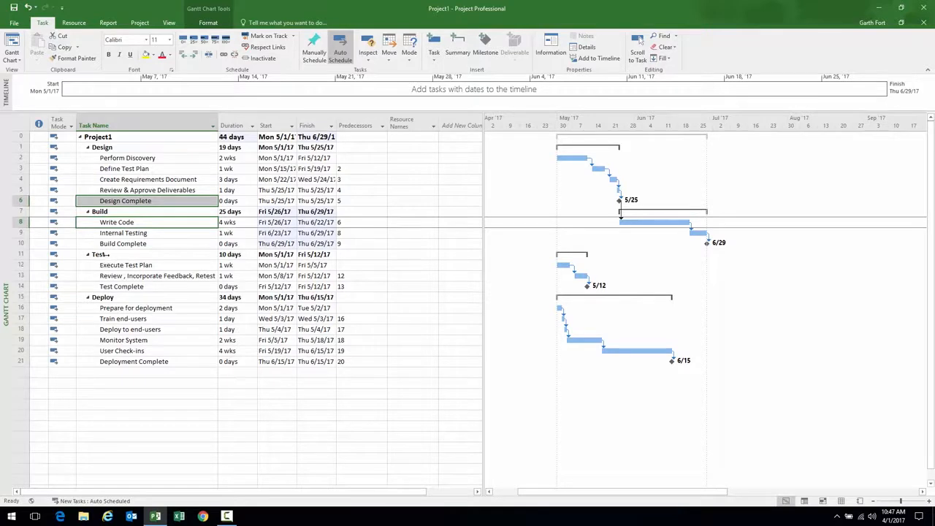
left_click(102, 243)
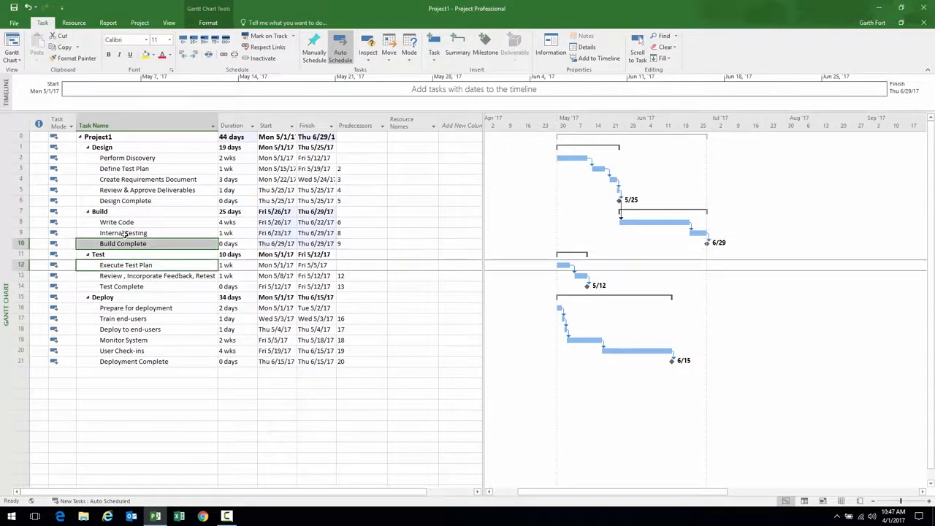
left_click(223, 56)
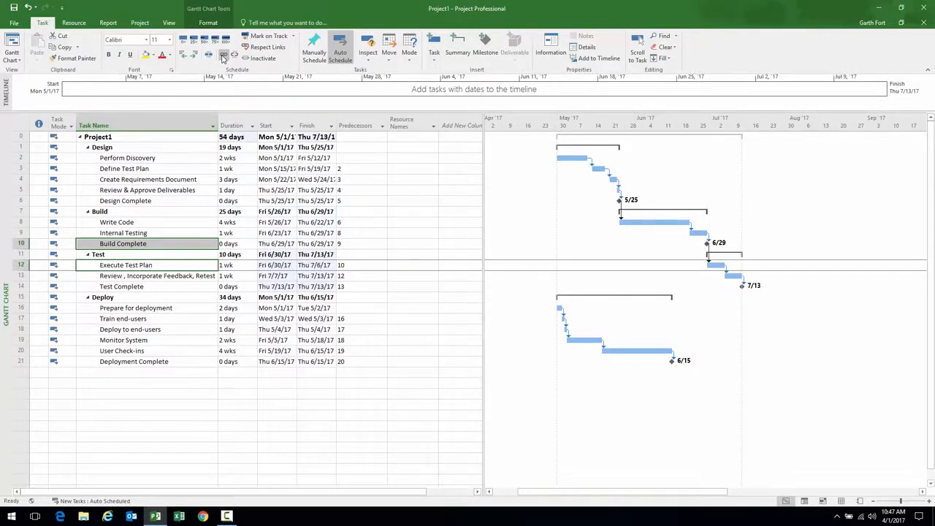
left_click_drag(482, 288, 405, 287)
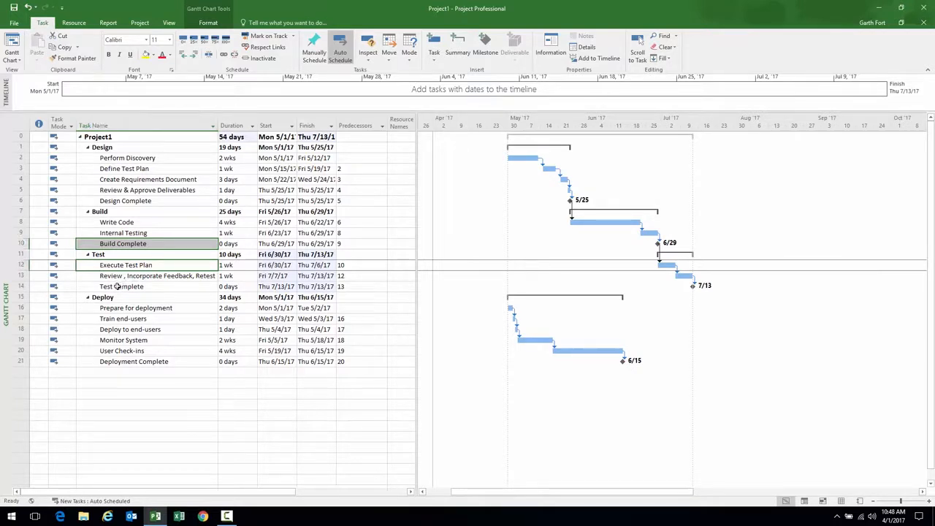
left_click(117, 287)
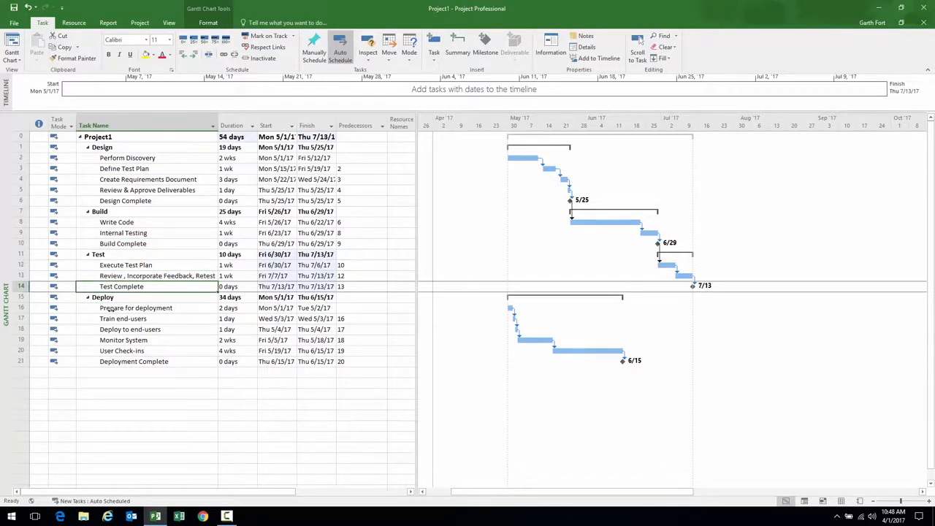
left_click(109, 310, "ctrl")
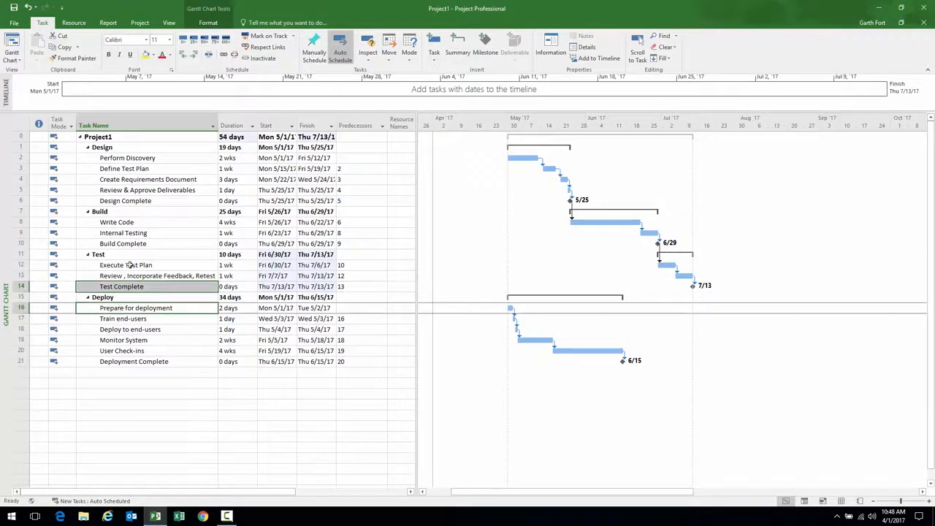
left_click(224, 55)
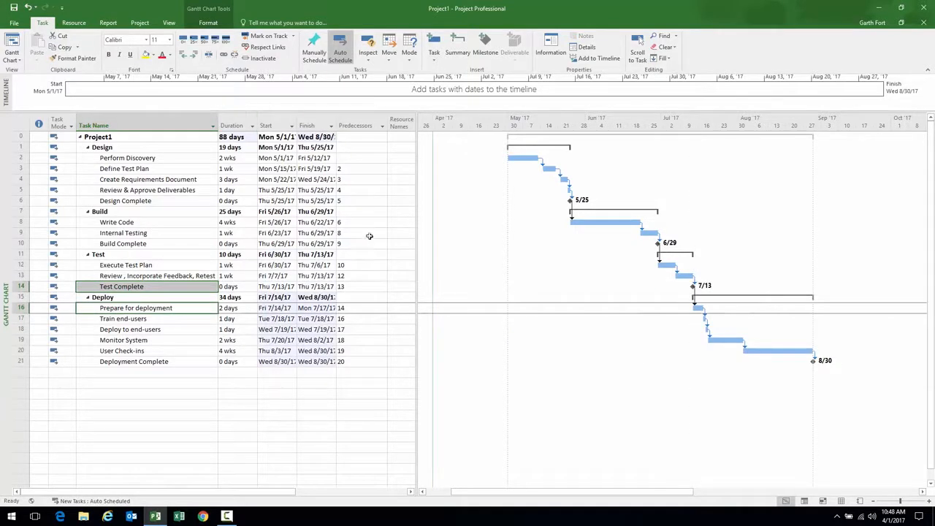
left_click_drag(417, 253, 426, 252)
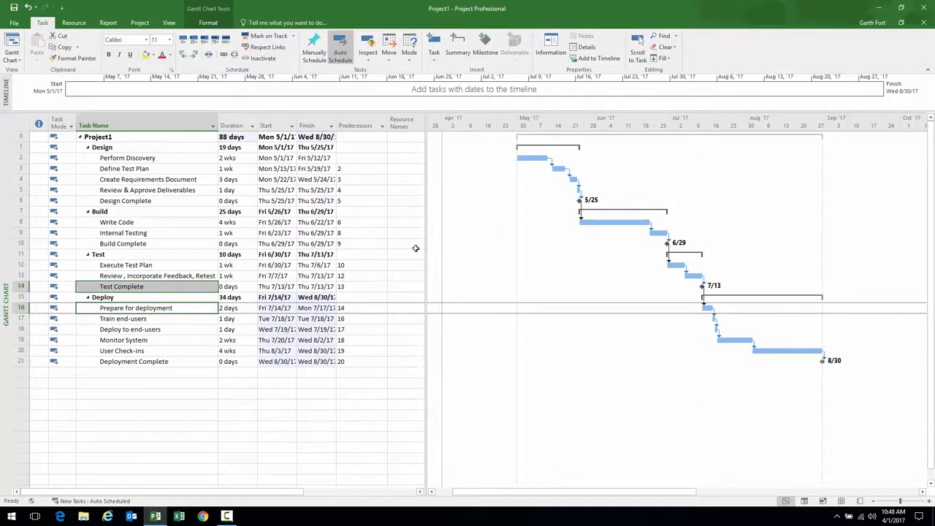
left_click_drag(428, 246, 463, 243)
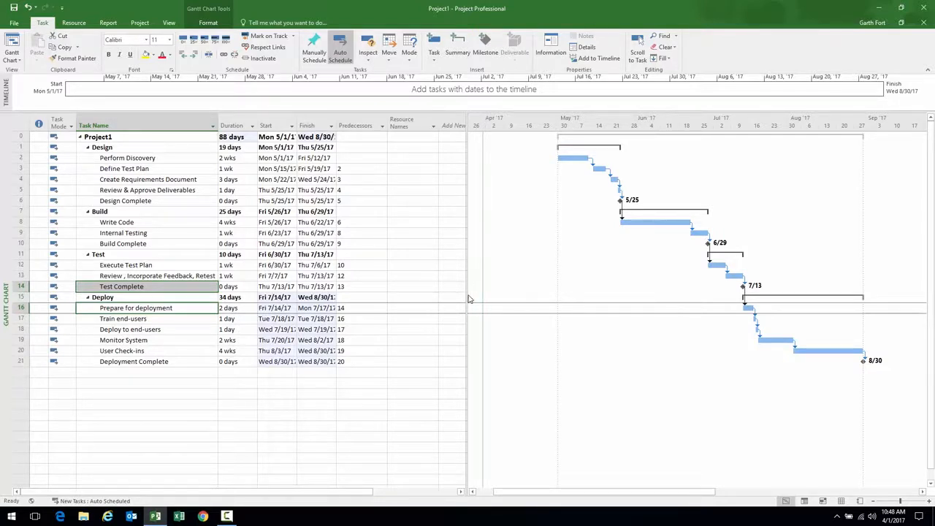
Widen the task table slightly and bring up the Project ribbon commands
left_click_drag(466, 294, 474, 294)
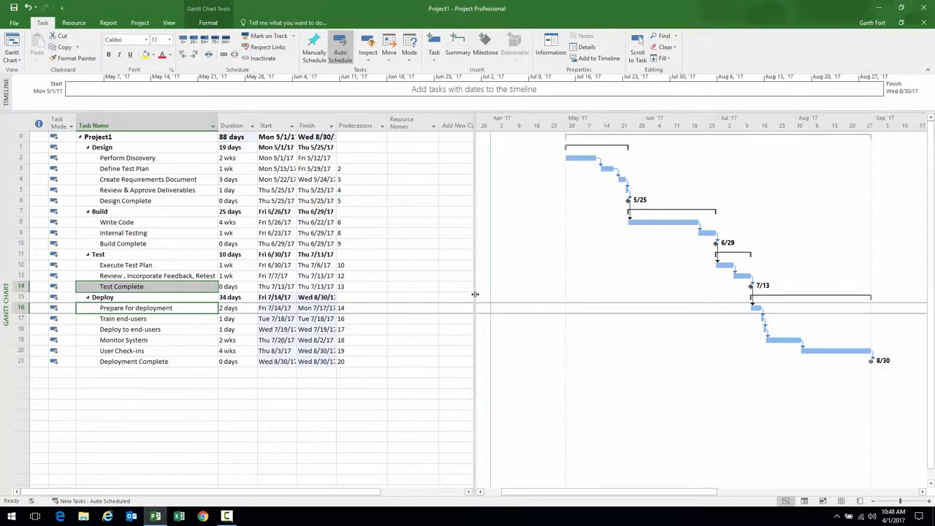
left_click(140, 22)
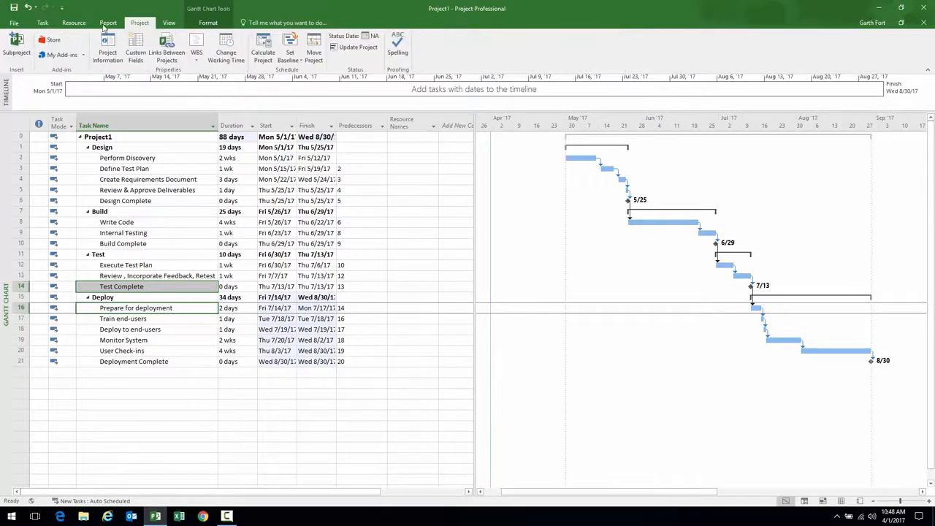
Open Build Team from Enterprise and try the resource availability and custom filter options
left_click(79, 24)
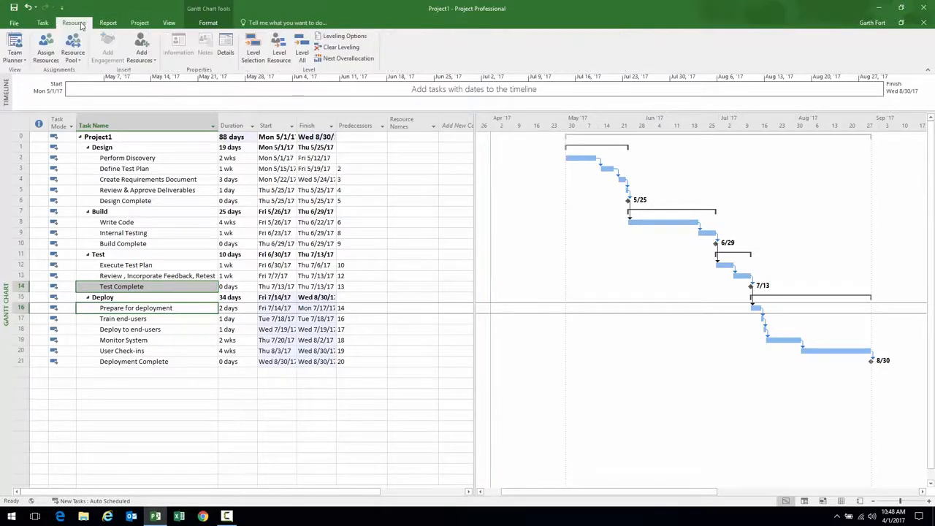
left_click(147, 63)
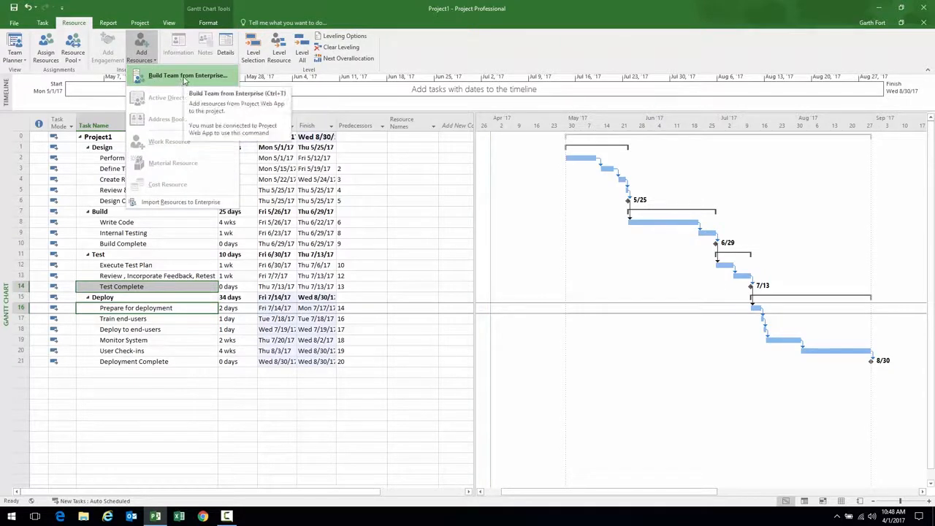
left_click(183, 78)
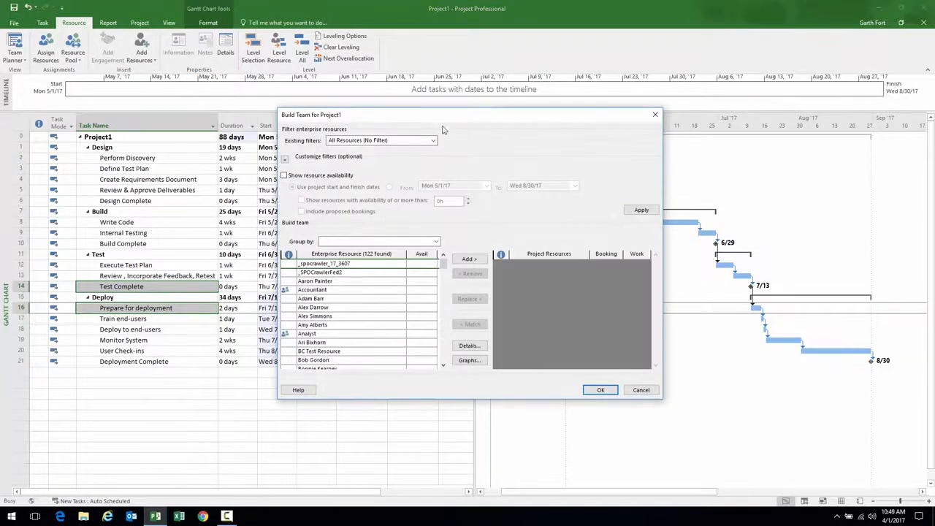
left_click_drag(446, 117, 424, 97)
left_click_drag(324, 241, 355, 301)
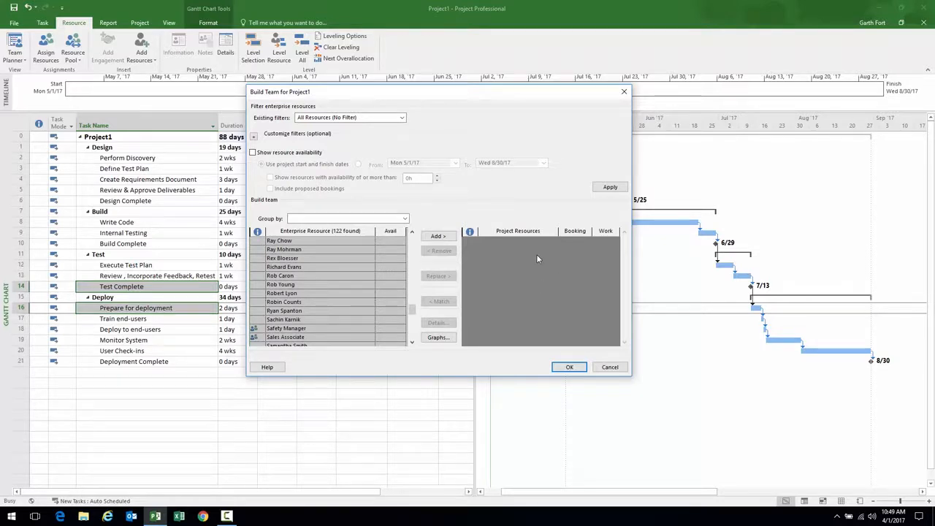
left_click_drag(412, 309, 411, 241)
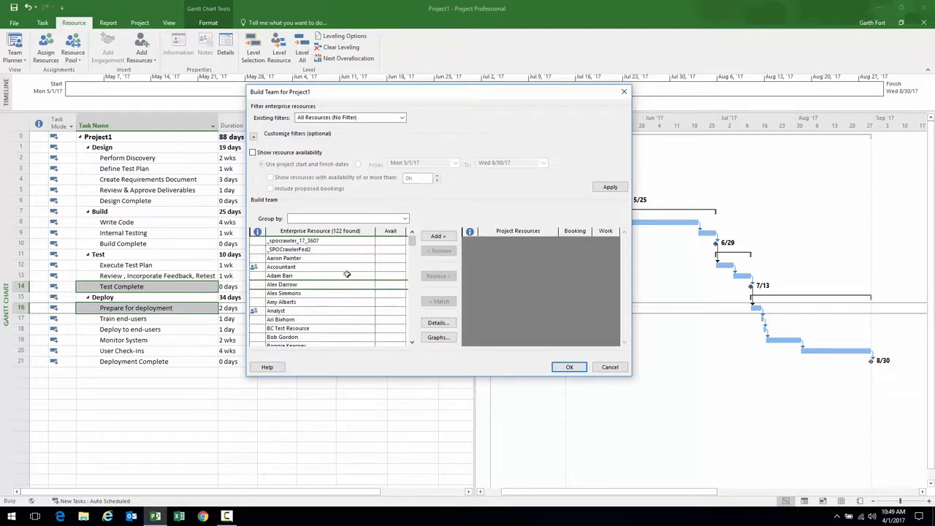
left_click(253, 153)
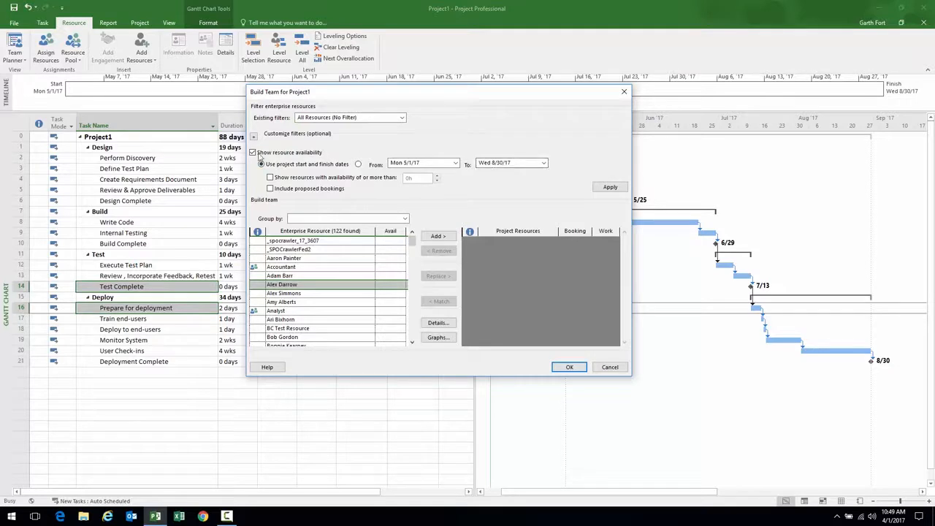
left_click(252, 153)
left_click(253, 136)
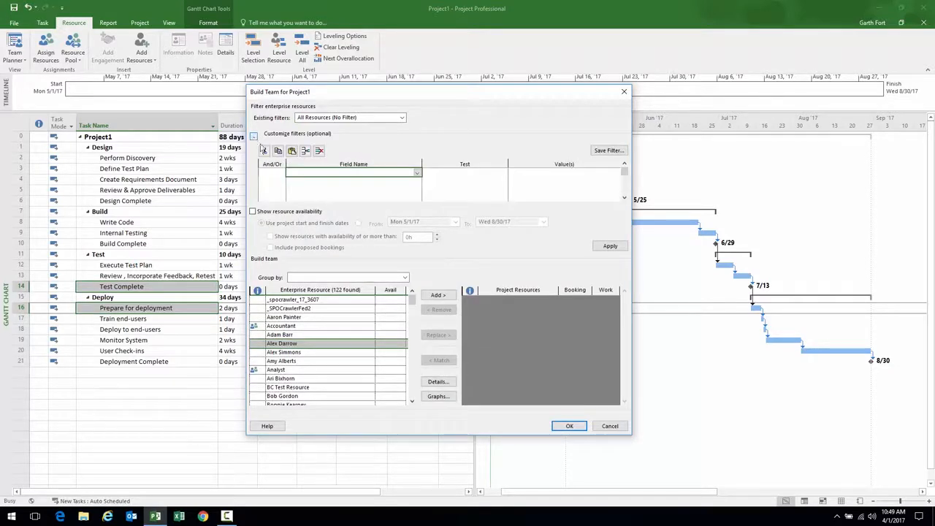
left_click(417, 174)
left_click_drag(417, 181, 415, 237)
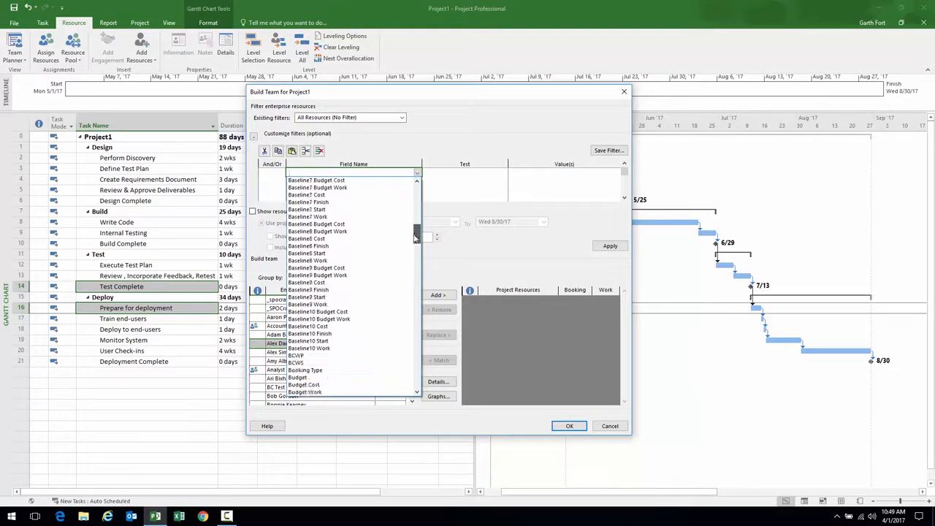
left_click(417, 173)
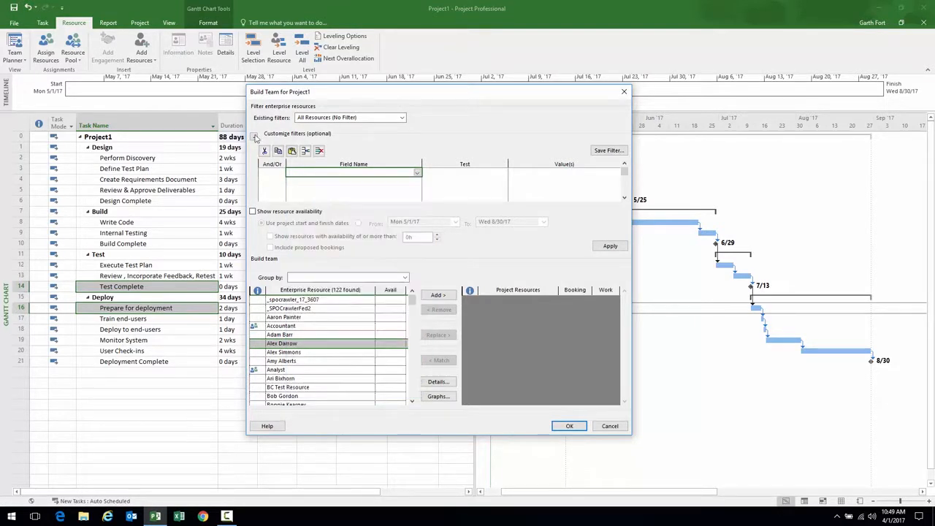
left_click(254, 136)
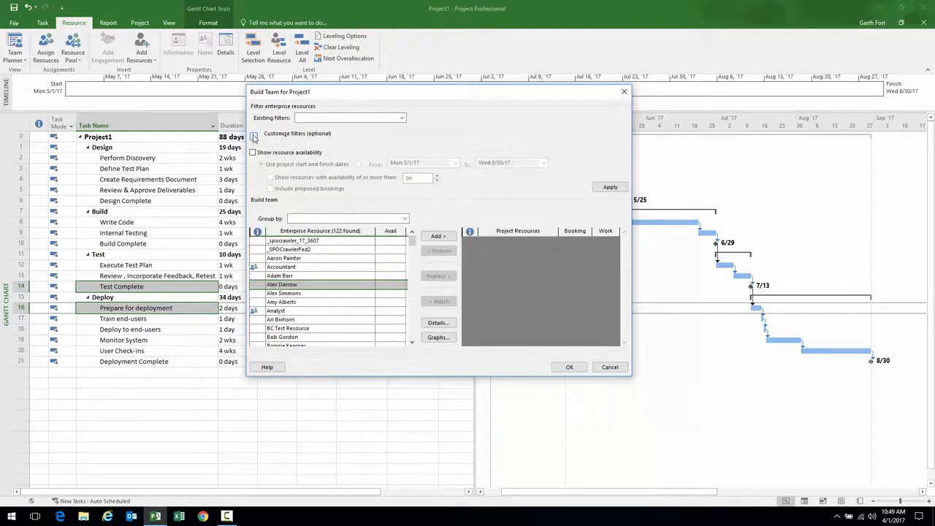
Select five enterprise resources and add them to Project1's team
left_click(312, 275)
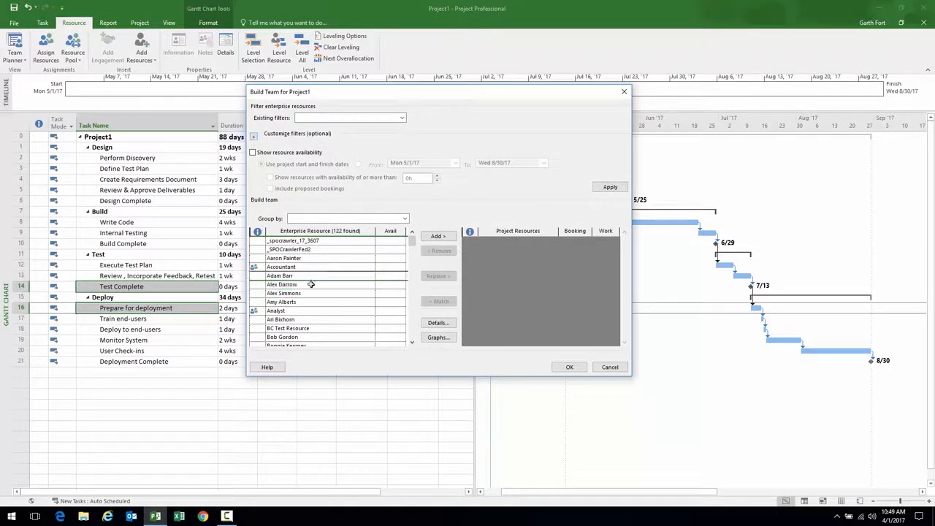
left_click(309, 293, "ctrl")
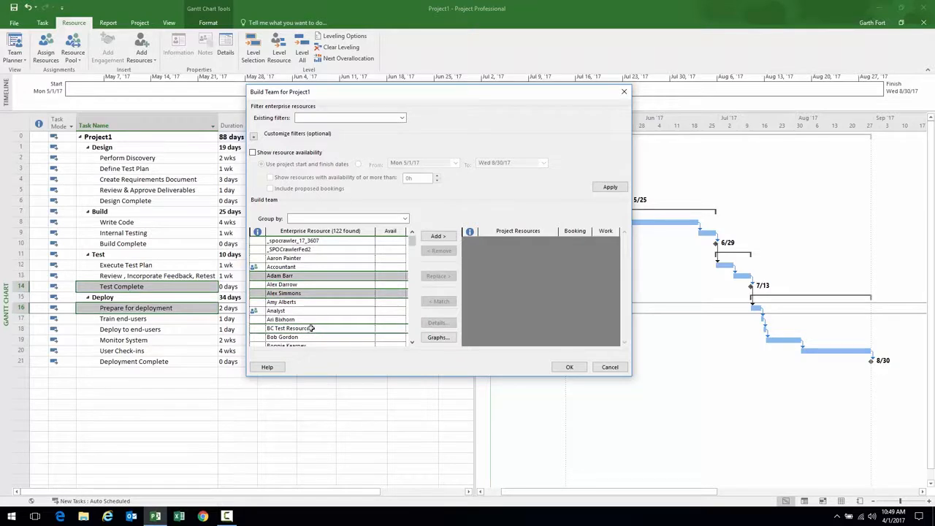
left_click(312, 319)
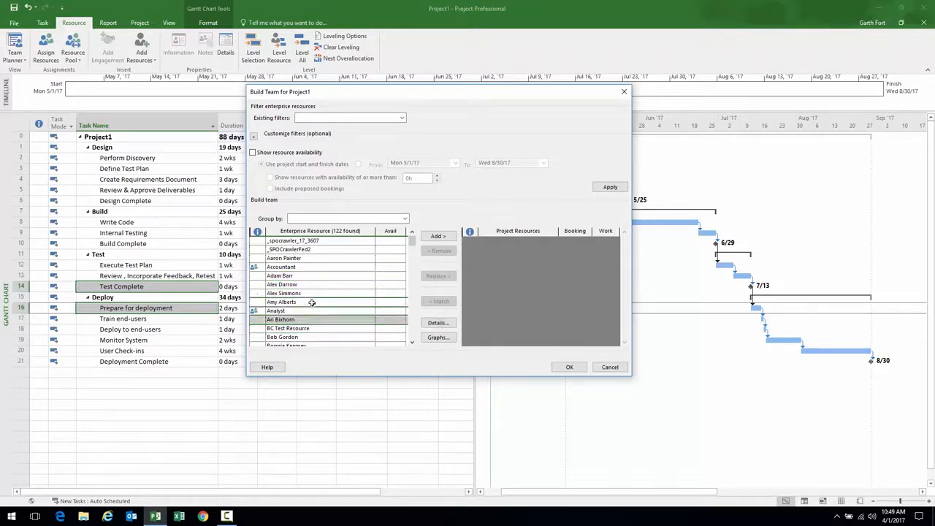
left_click(313, 301, "ctrl")
scroll(410, 337, "down", 4)
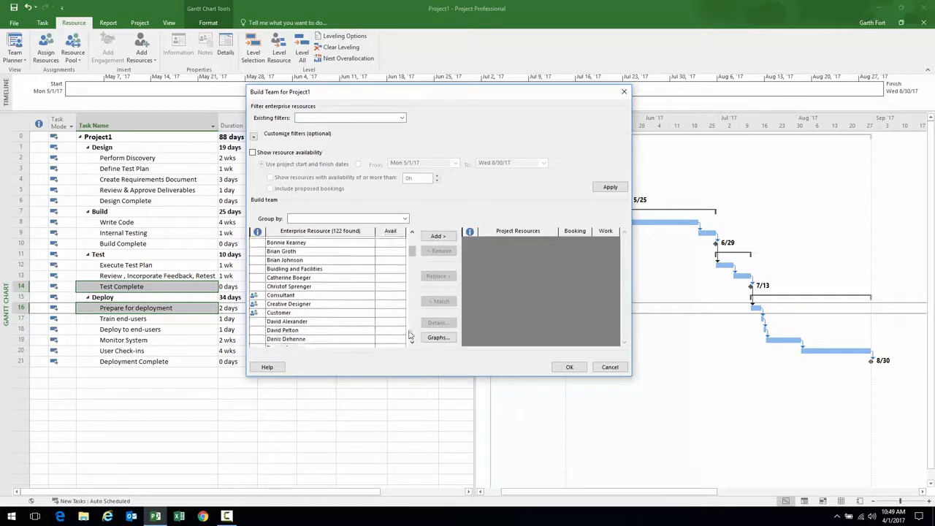
left_click(320, 321, "ctrl")
left_click(438, 236)
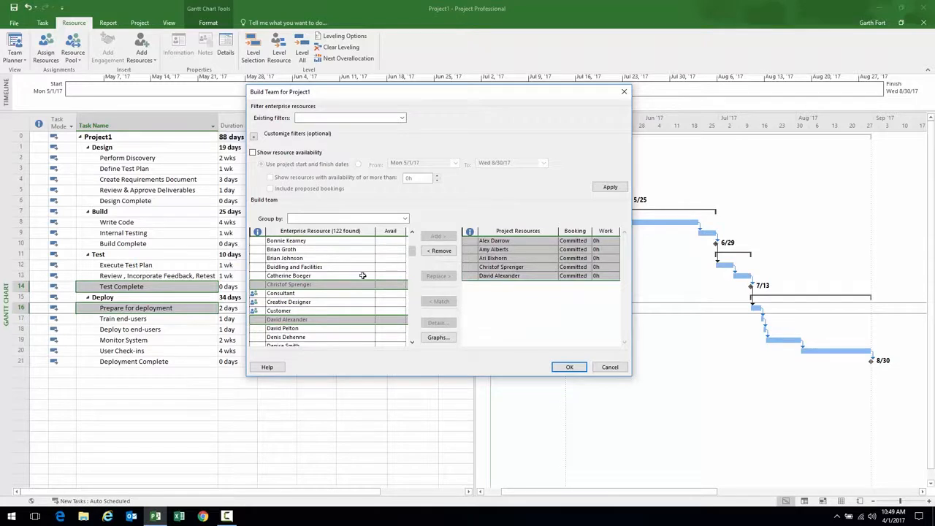
left_click_drag(512, 249, 507, 278)
Close the team window and assign the first two team resources to Perform Discovery in its Resource Names cell
left_click(566, 367)
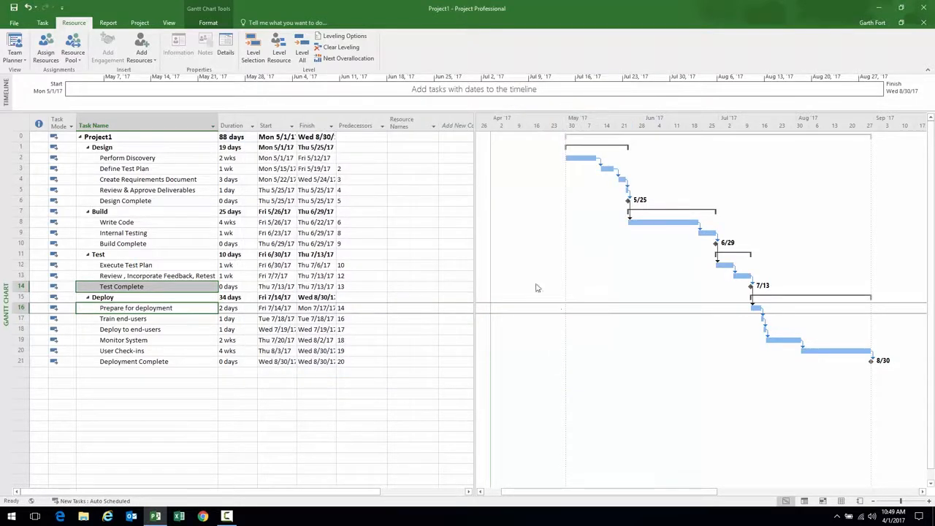
left_click_drag(475, 258, 529, 257)
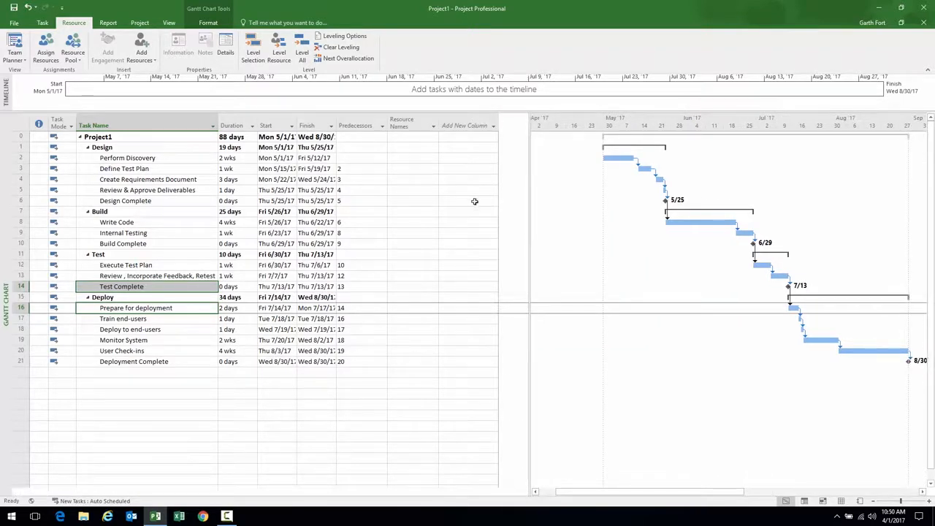
left_click(407, 158)
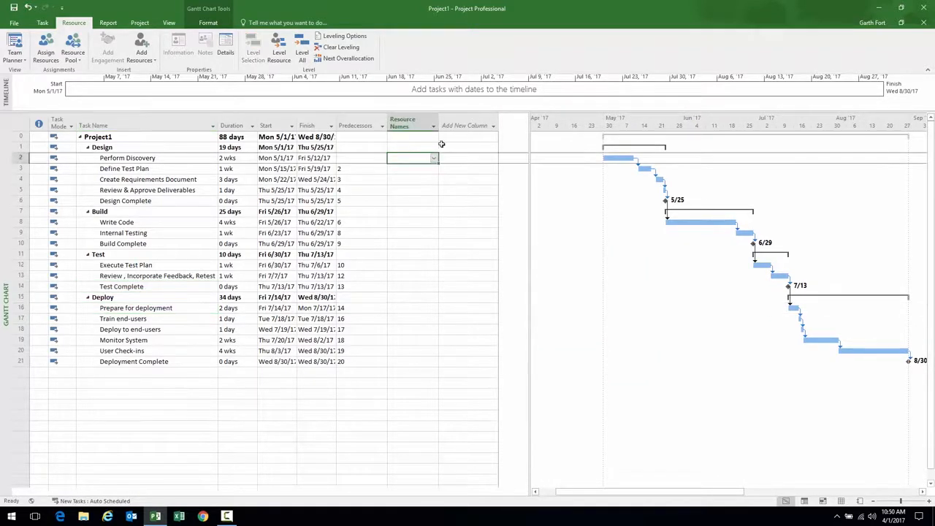
left_click_drag(438, 122, 509, 122)
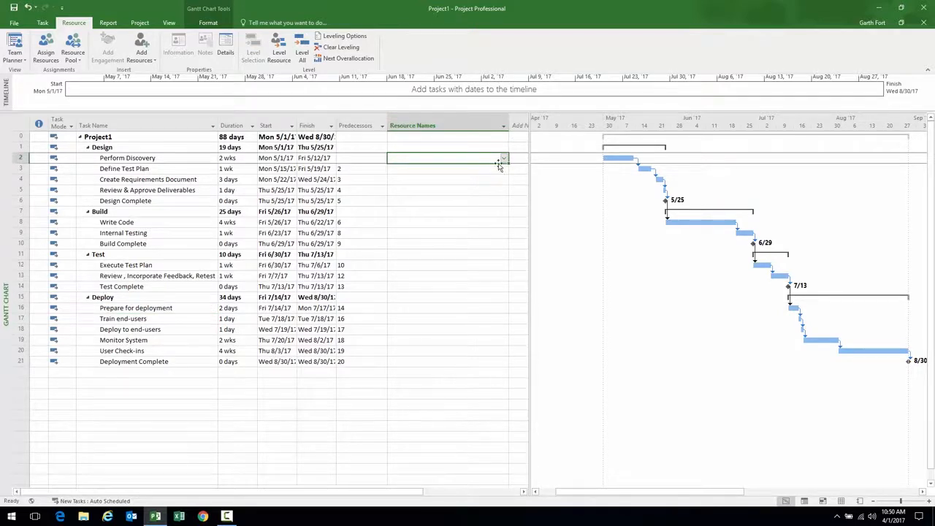
left_click(503, 159)
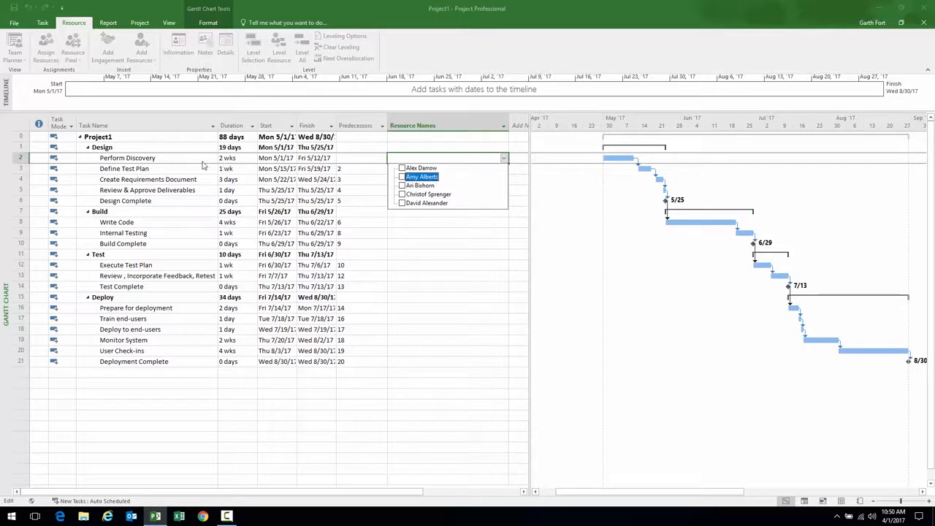
key("Escape")
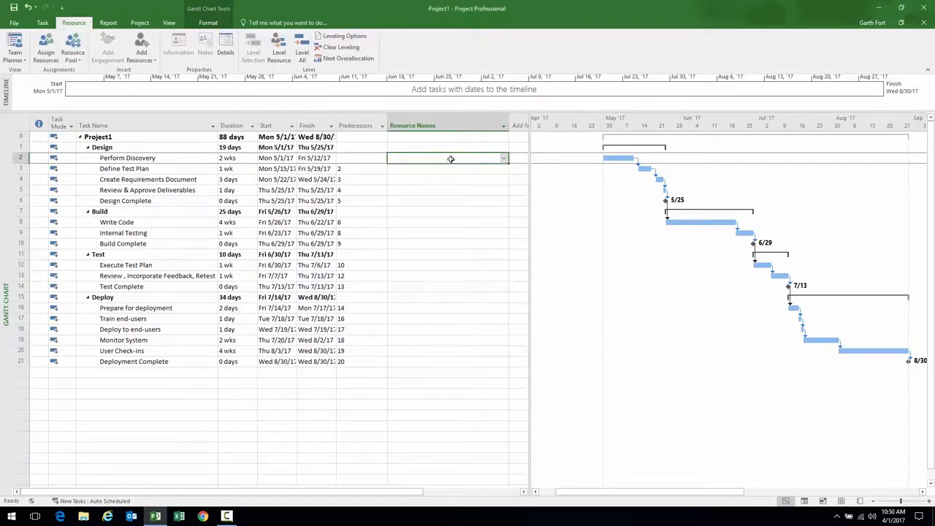
left_click(503, 158)
left_click(422, 169)
left_click(421, 177)
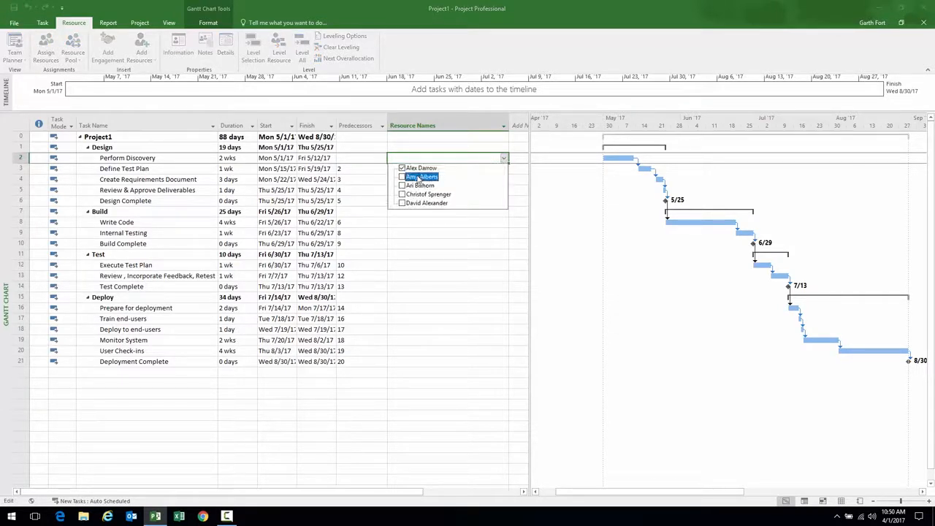
key("Return")
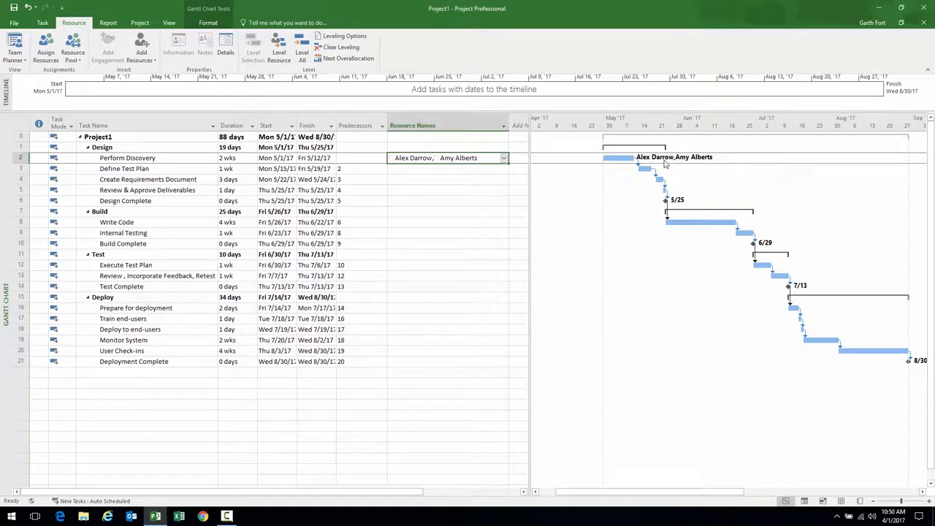
left_click(179, 168)
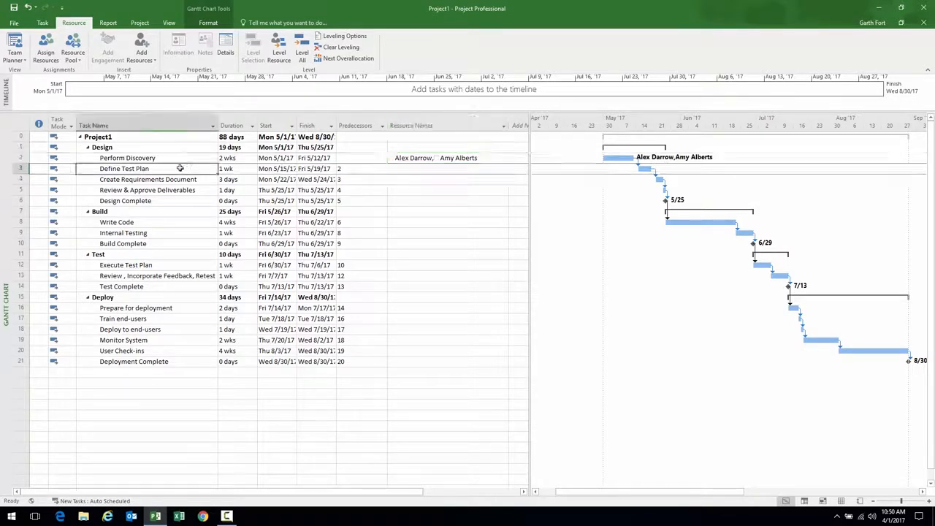
Assign two resources to Define Test Plan through the Assign Resources window
left_click(47, 45)
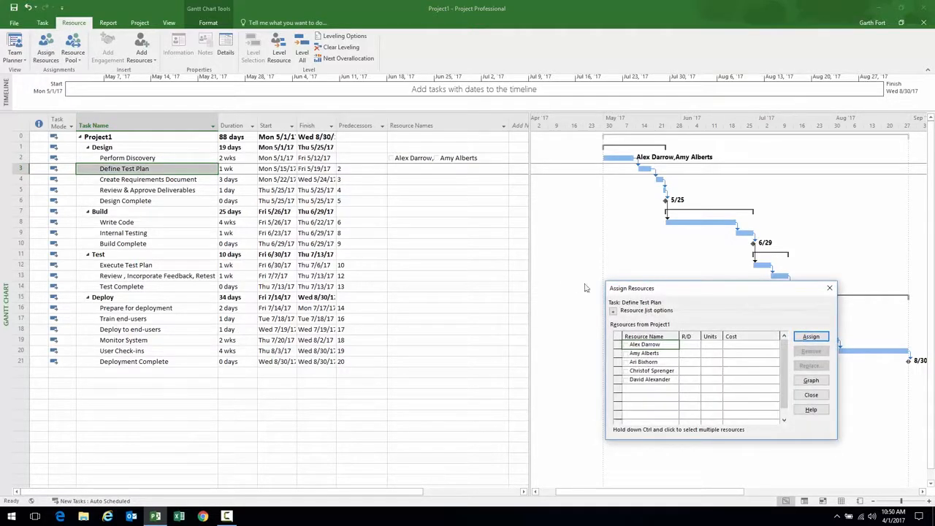
left_click_drag(675, 292, 587, 117)
mouse_move(563, 194)
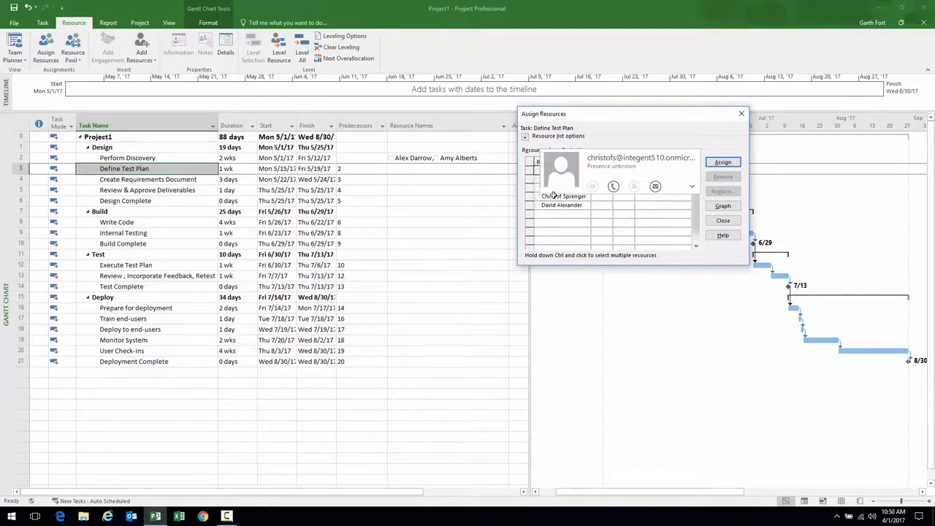
left_click(23, 168)
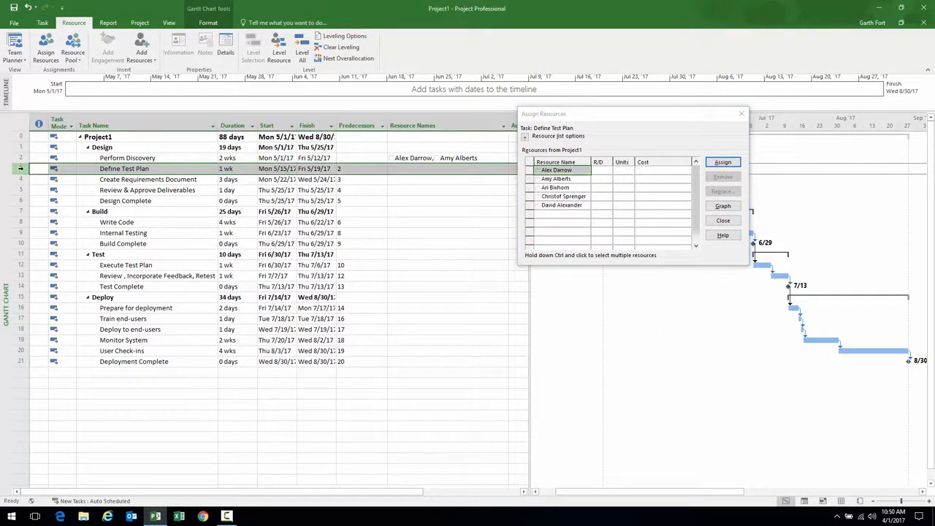
left_click(531, 196)
left_click(723, 162)
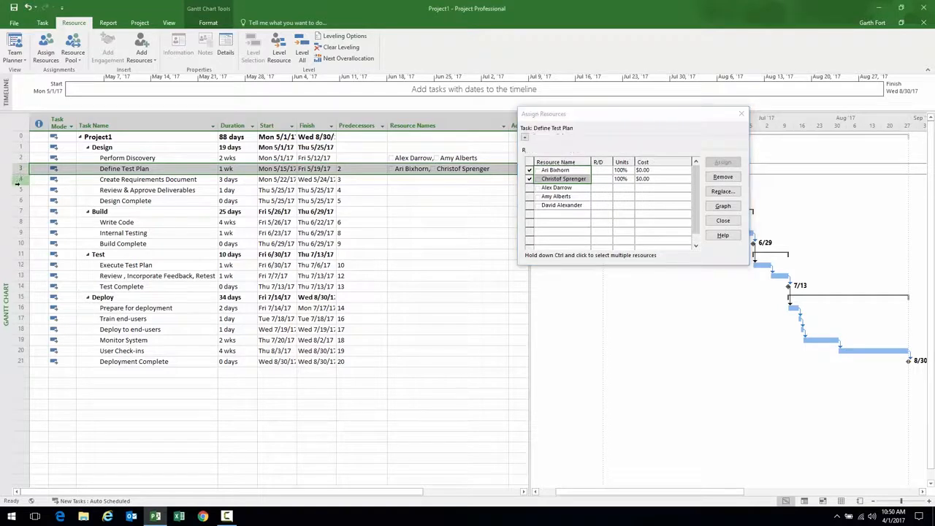
Assign the last resource to Create Requirements Document and Review & Approve Deliverables, and one resource to Write Code and Internal Testing
left_click_drag(20, 179, 20, 190)
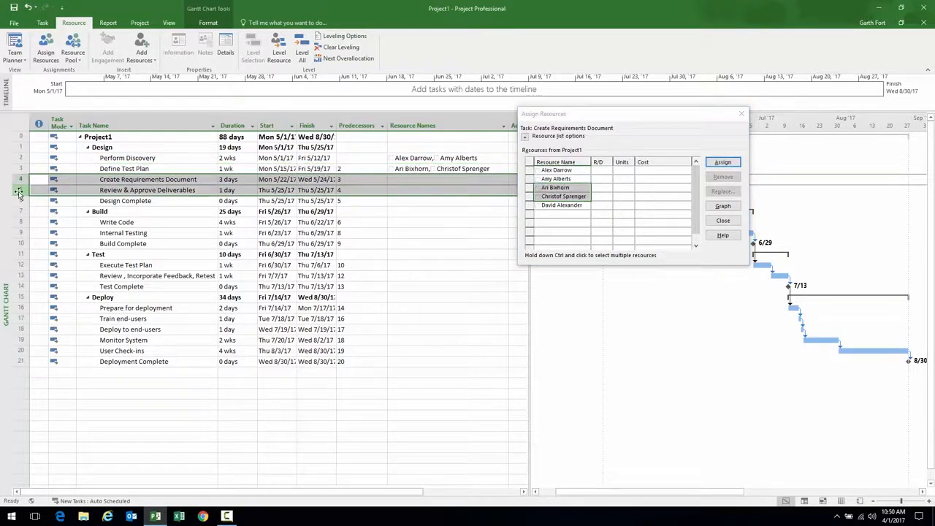
left_click(548, 205)
left_click(721, 162)
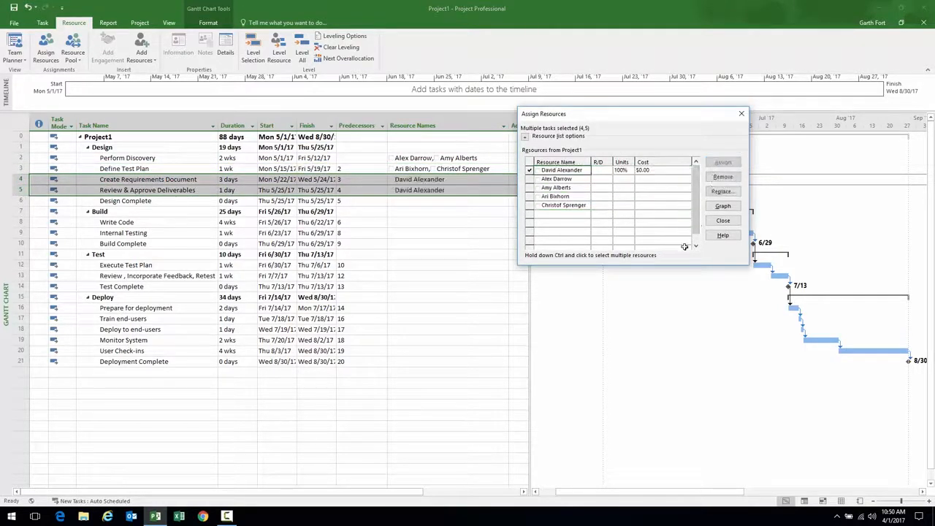
left_click(20, 222)
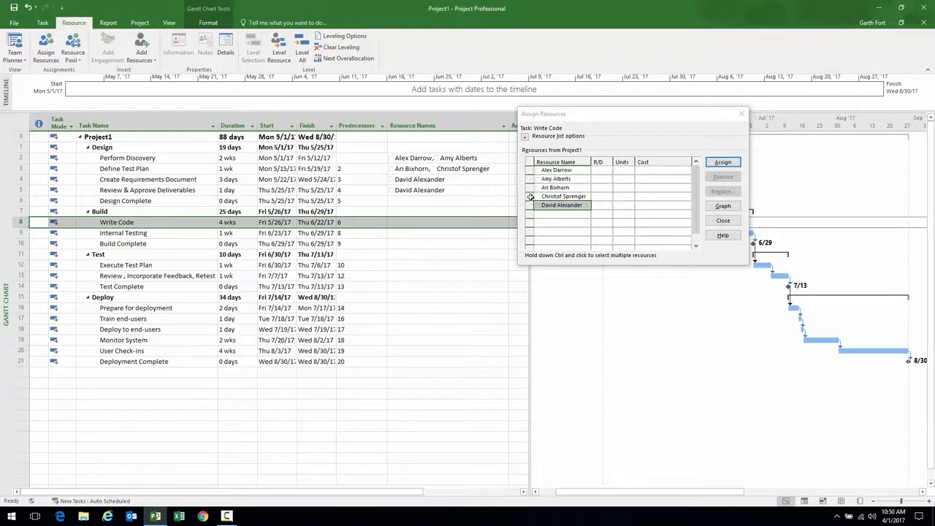
left_click(531, 197)
left_click(723, 161)
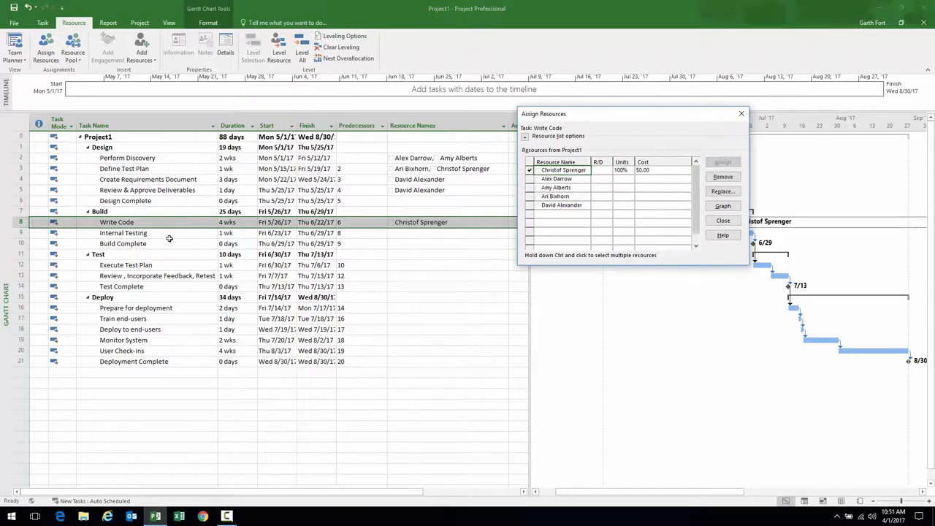
left_click(20, 232)
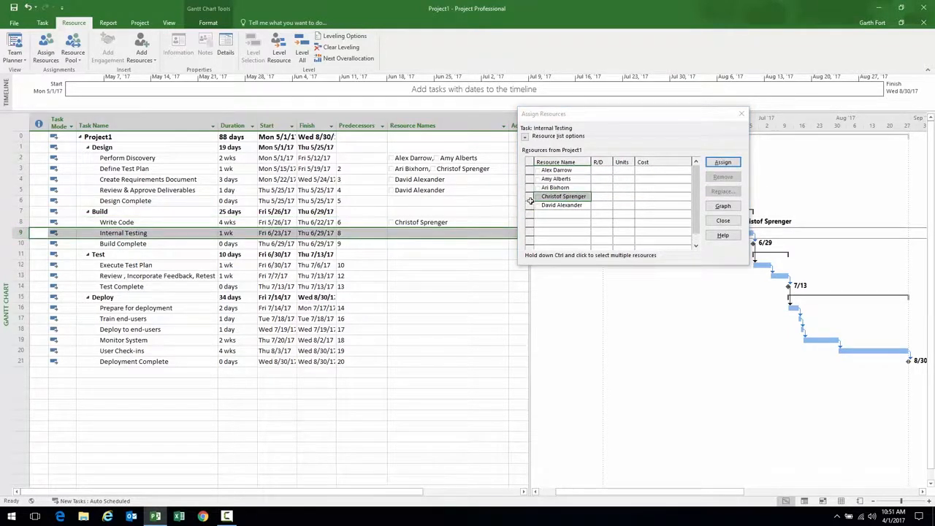
left_click(723, 161)
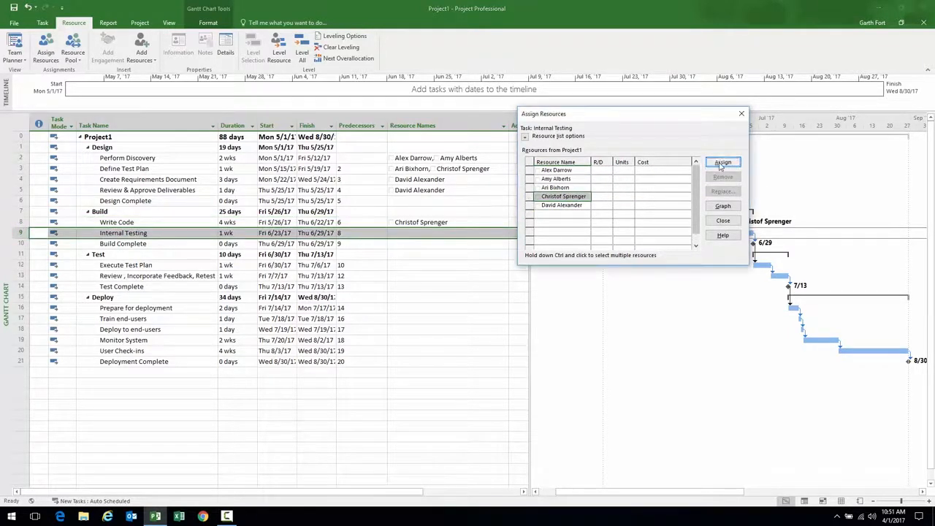
Assign two resources to Execute Test Plan and three to Review, Incorporate Feedback, Retest
left_click(20, 264)
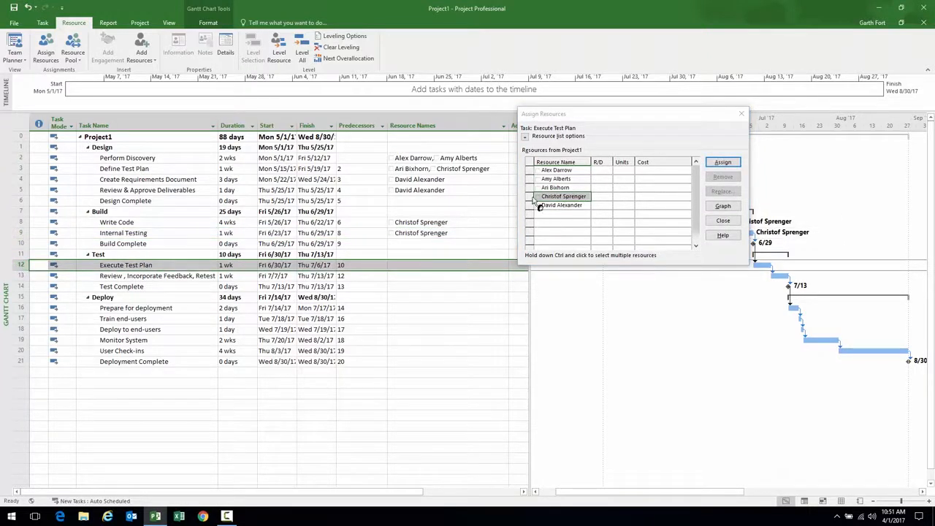
left_click_drag(531, 170, 531, 178)
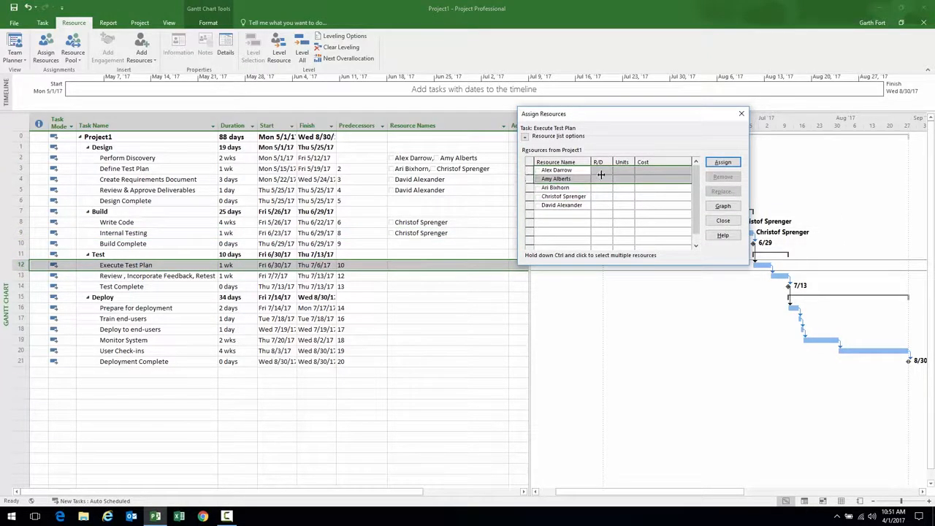
left_click(732, 166)
left_click(42, 278)
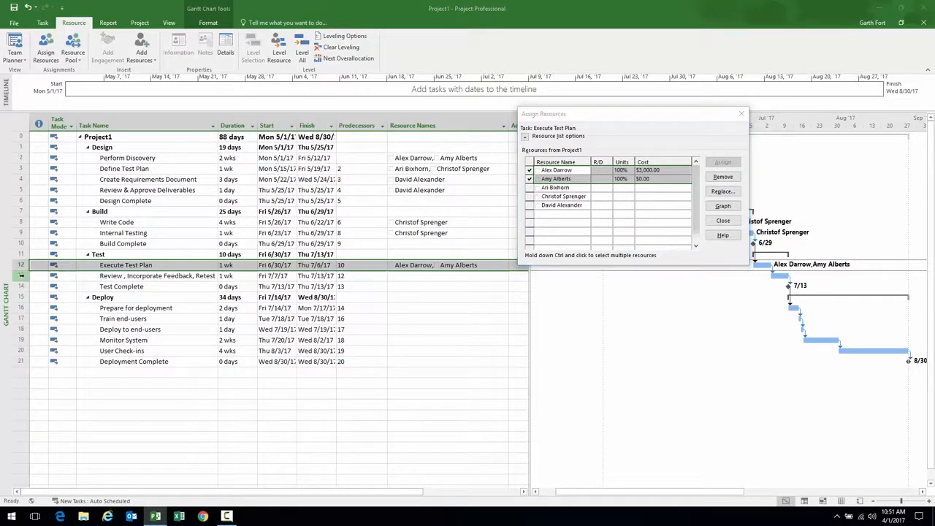
left_click(531, 187, "ctrl")
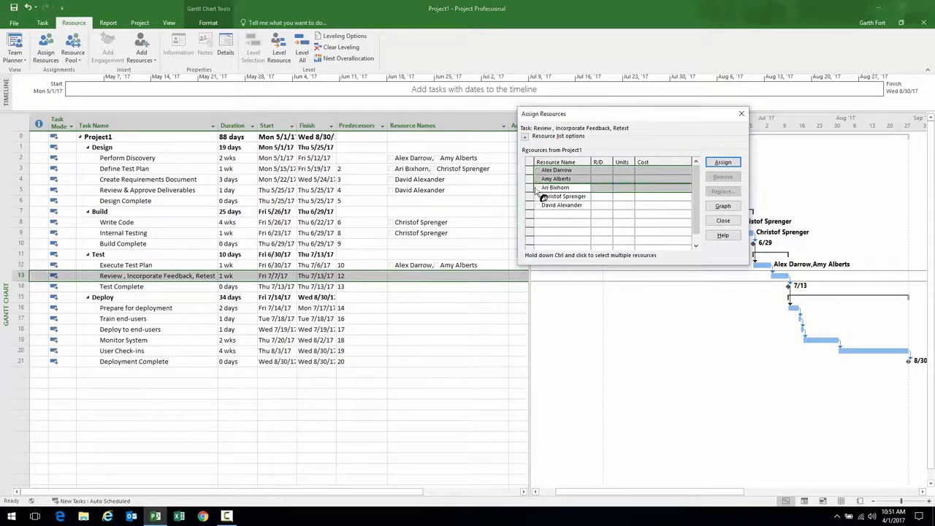
left_click(731, 164)
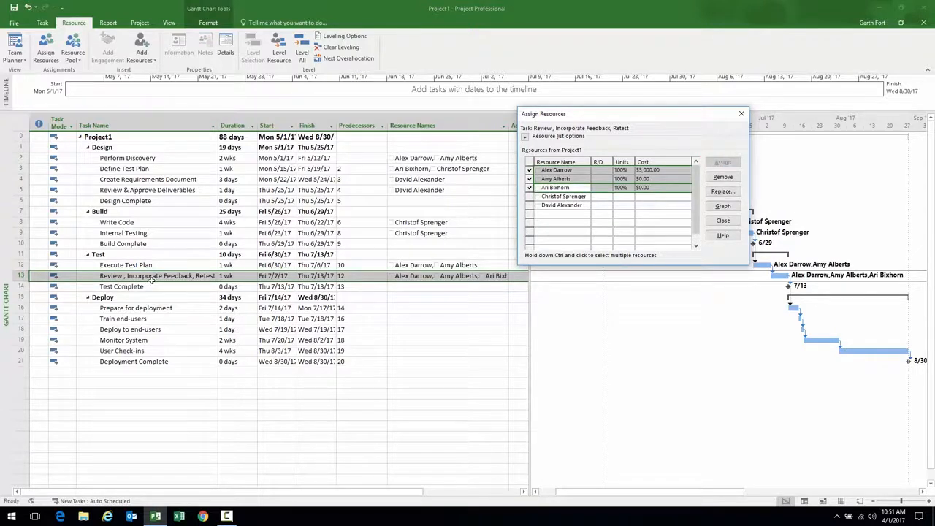
Assign a pair of resources each to Prepare for deployment and Train end-users
left_click(21, 307)
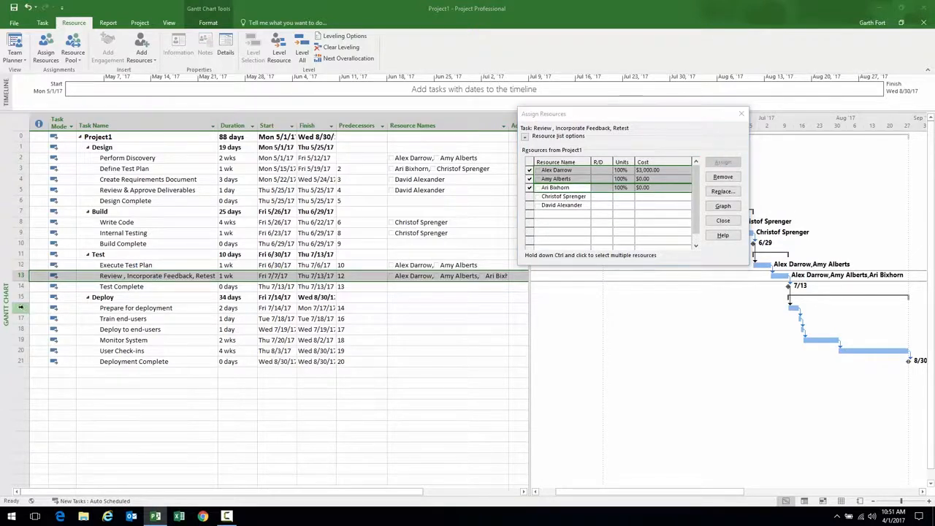
left_click(530, 193)
left_click_drag(529, 196, 532, 189)
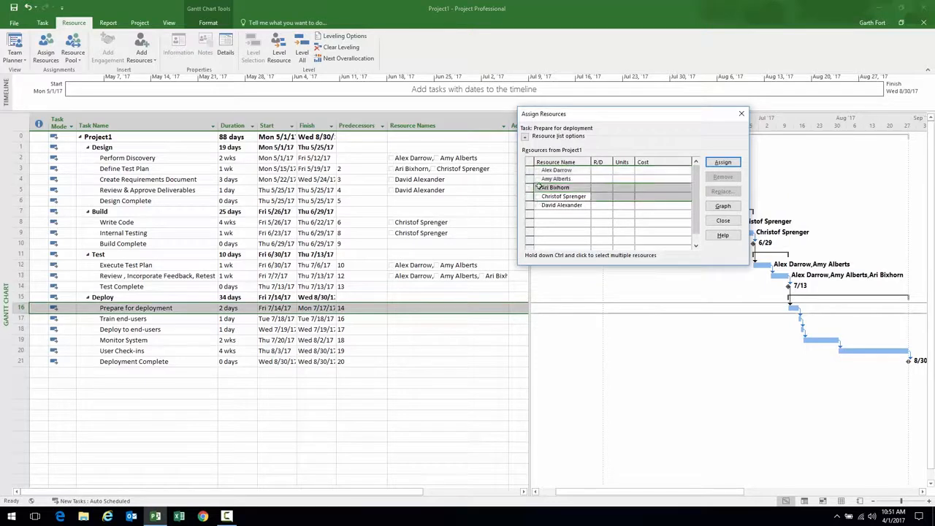
left_click(733, 166)
left_click(33, 319)
left_click(527, 206)
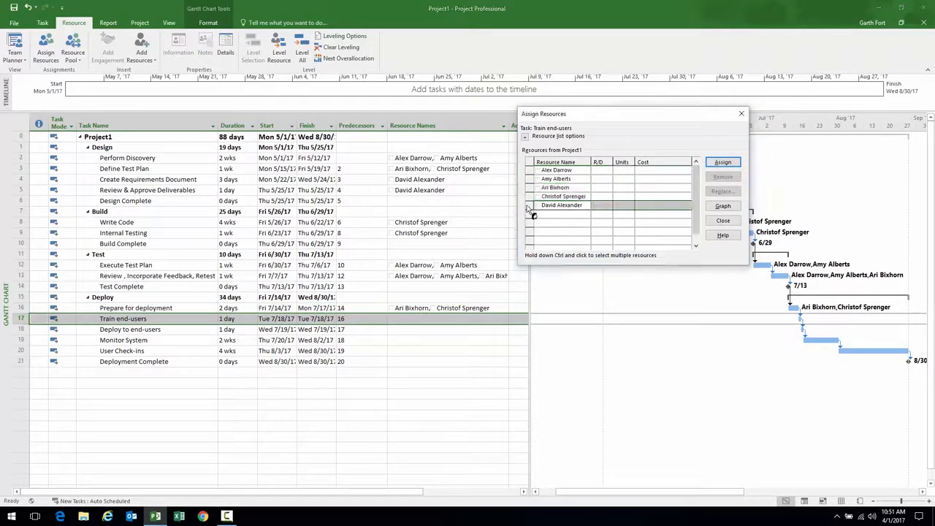
left_click(529, 196, "ctrl")
left_click(722, 162)
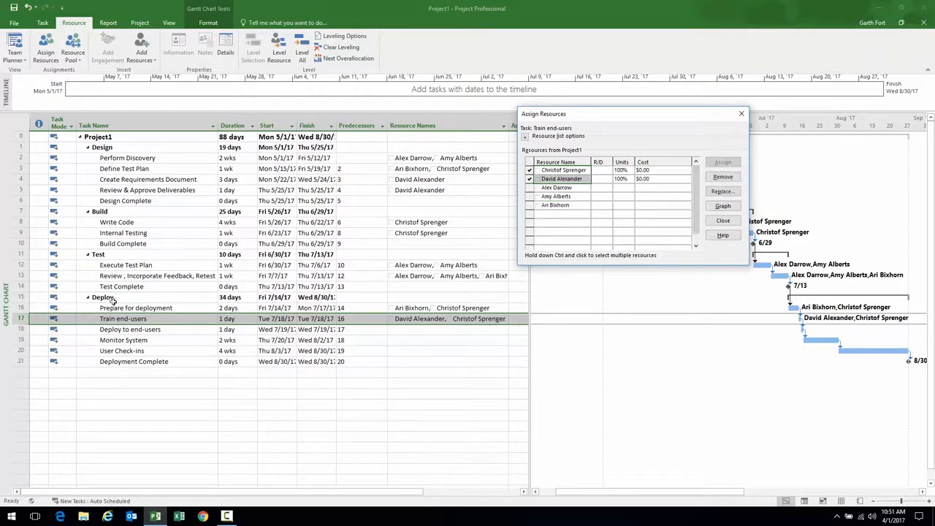
Assign five resources to Deploy to end-users
left_click(21, 328)
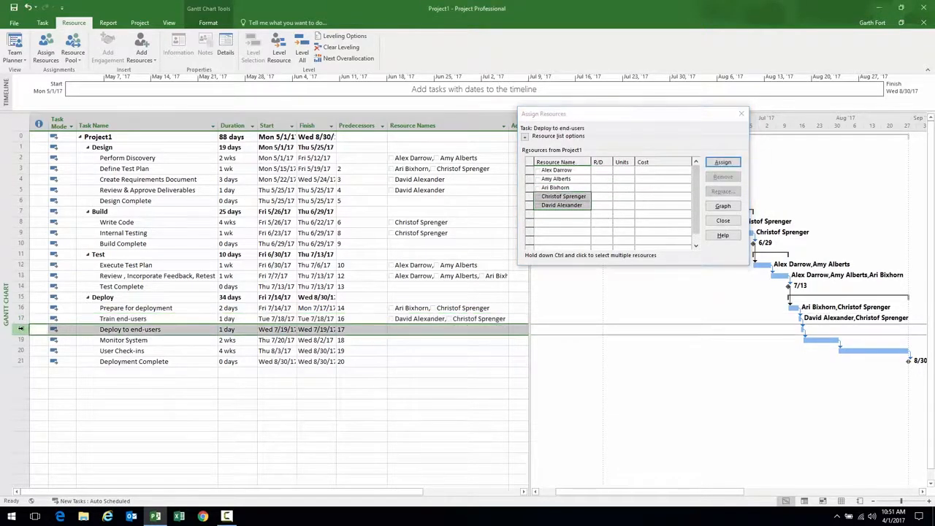
left_click_drag(529, 170, 528, 207)
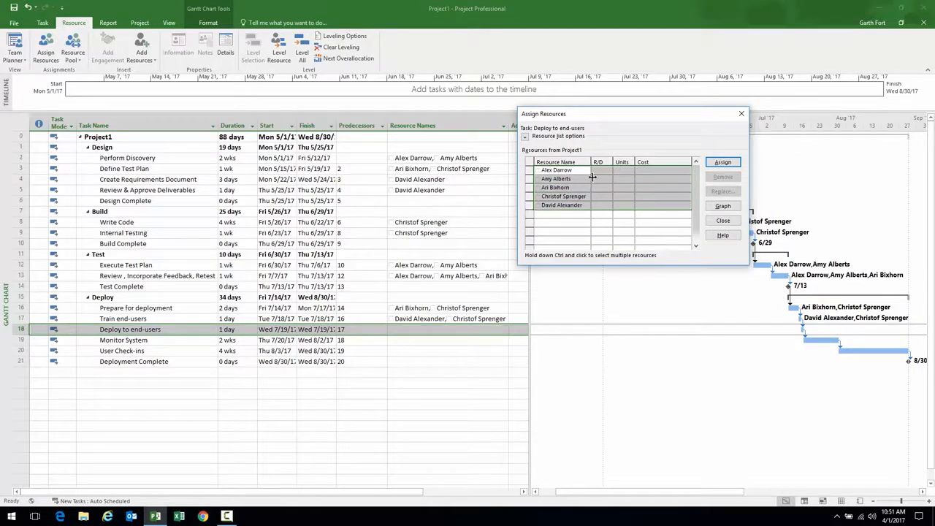
left_click(541, 181)
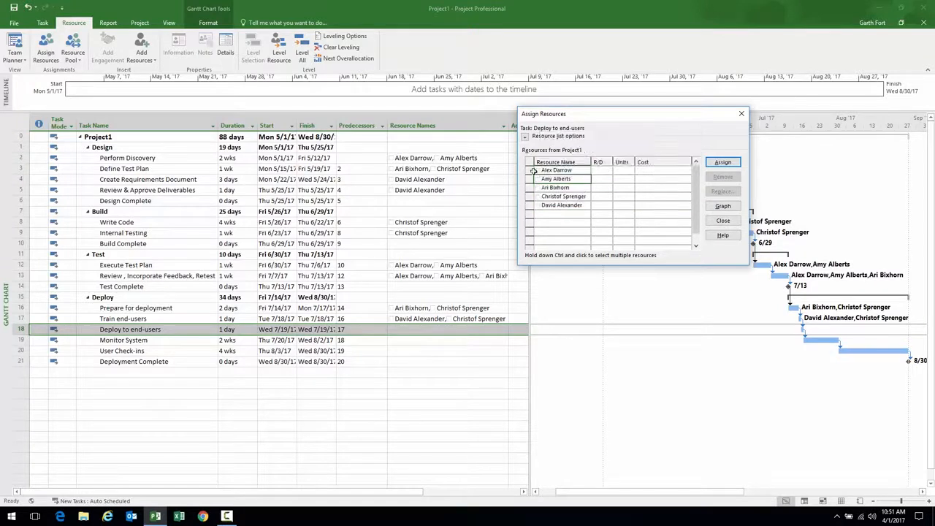
left_click(530, 169)
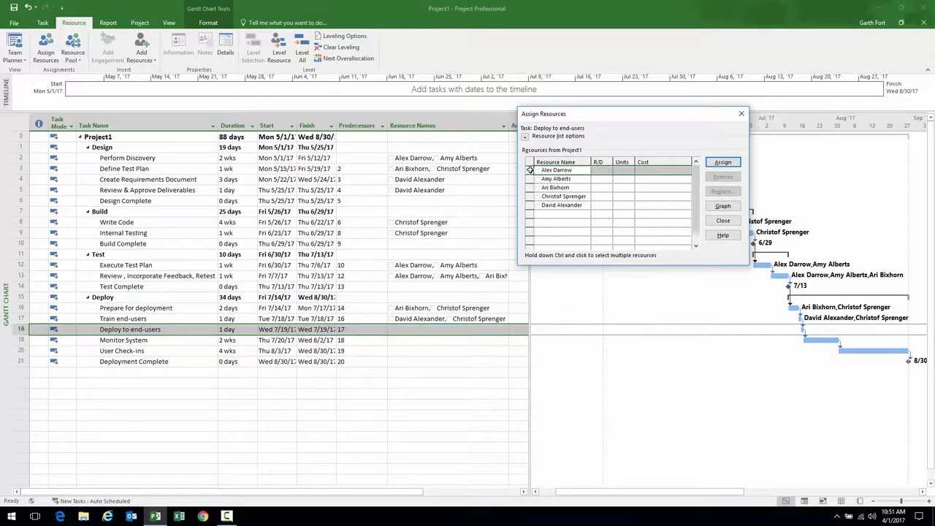
left_click_drag(528, 176, 528, 204)
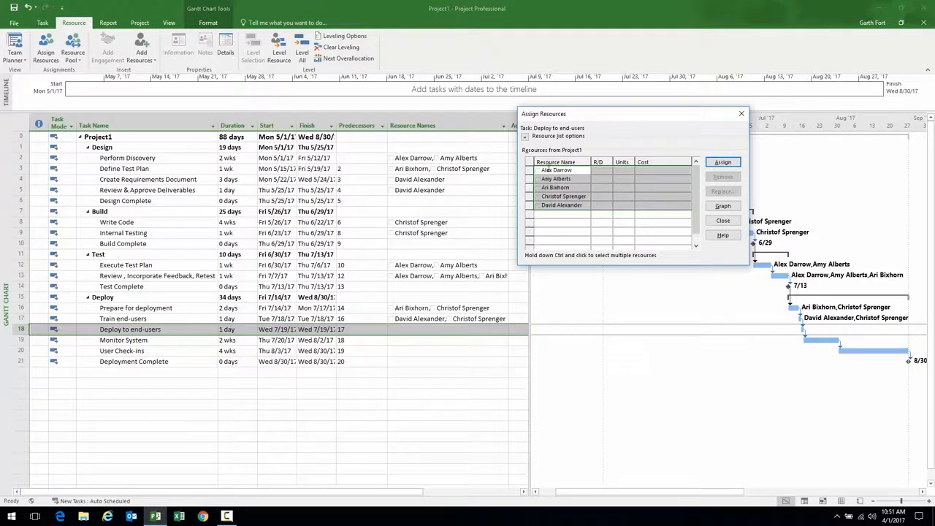
left_click(721, 163)
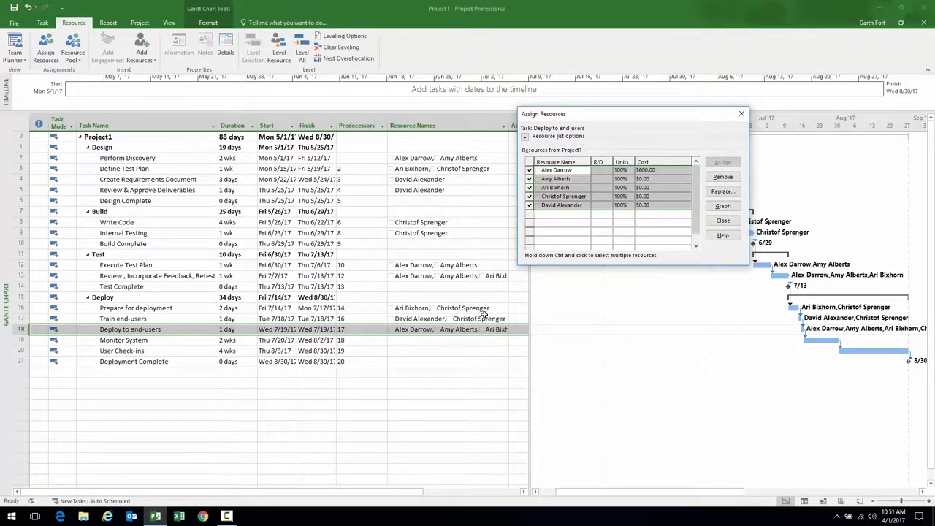
Assign one resource each to Monitor System and User Check-ins, then close Assign Resources
left_click(33, 340)
left_click(531, 181)
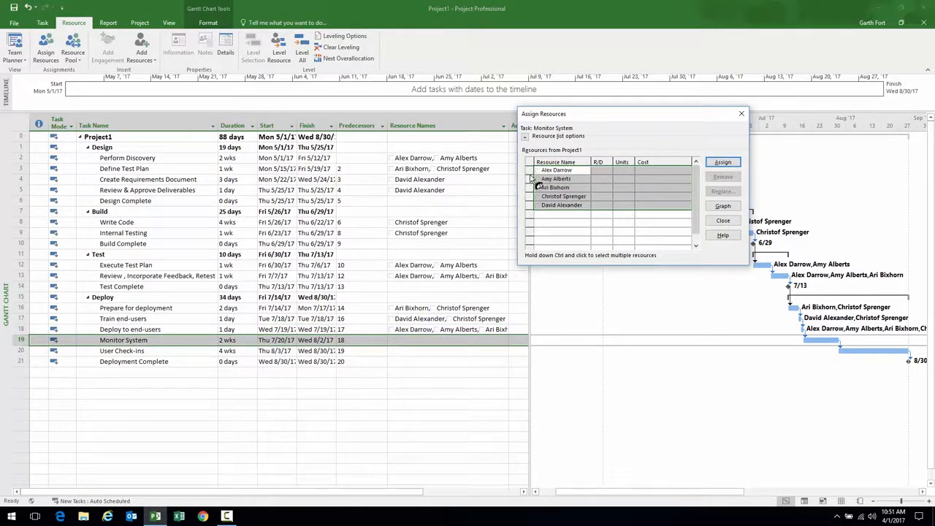
left_click(600, 170)
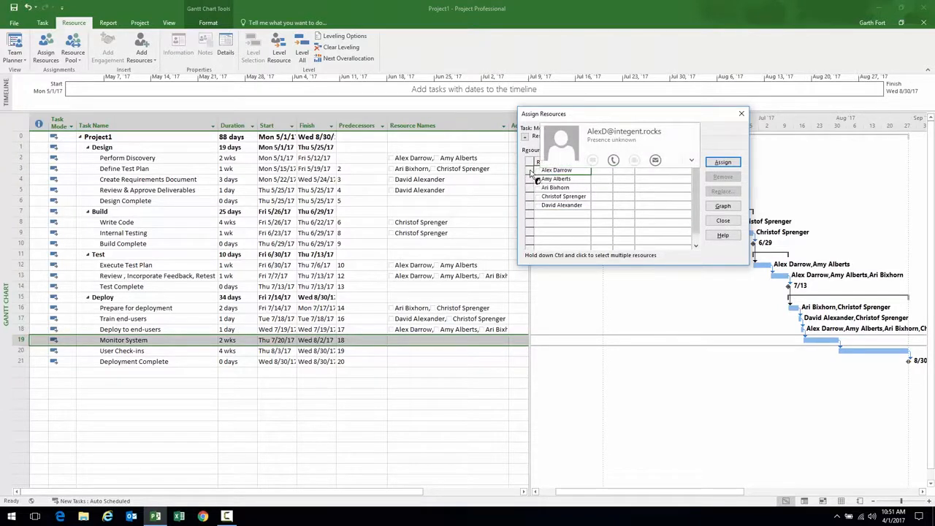
left_click(720, 162)
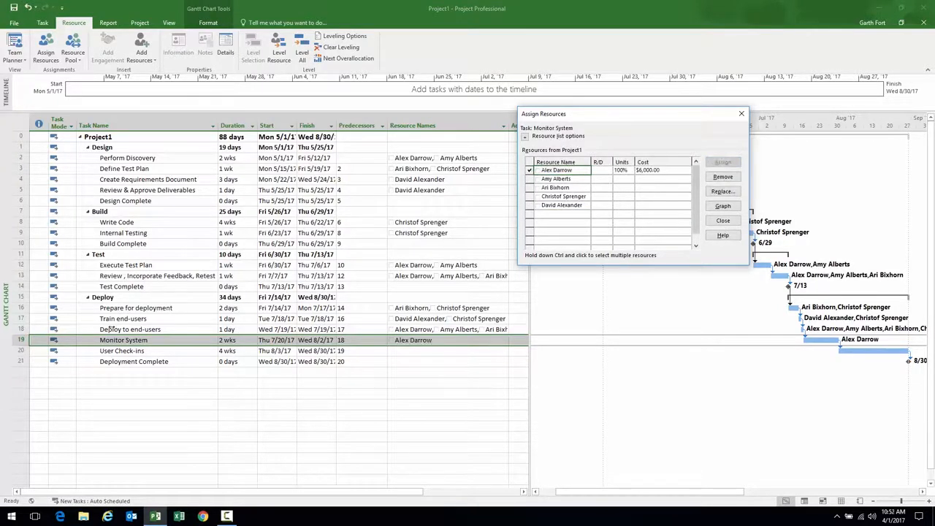
left_click(19, 351)
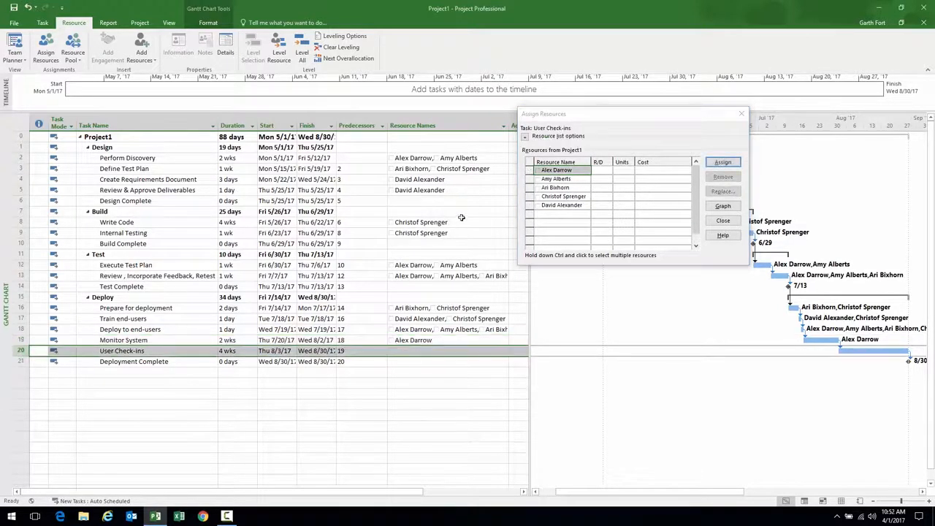
left_click(535, 197)
left_click(722, 164)
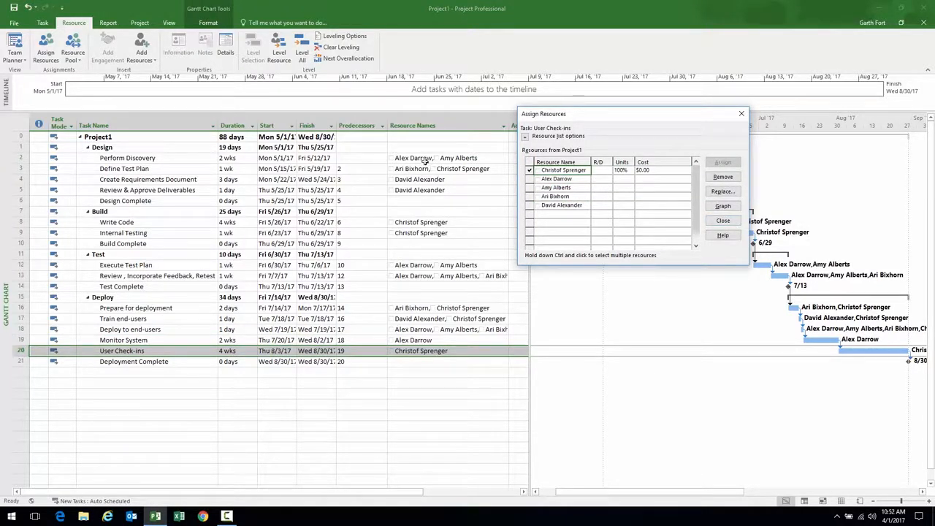
left_click(724, 221)
left_click_drag(128, 155, 399, 190)
Select the Build, Test and Deploy phase tasks in turn
left_click(175, 222)
left_click_drag(175, 222, 401, 232)
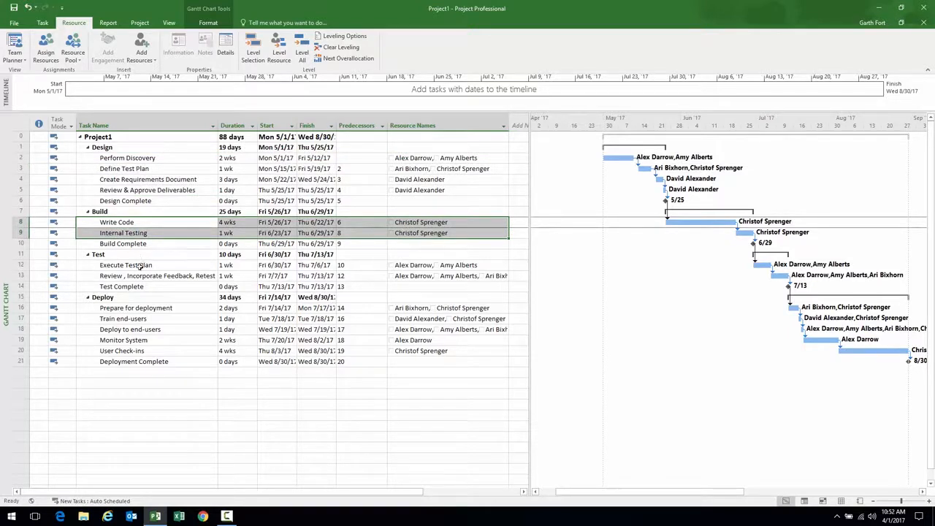
left_click_drag(146, 265, 409, 276)
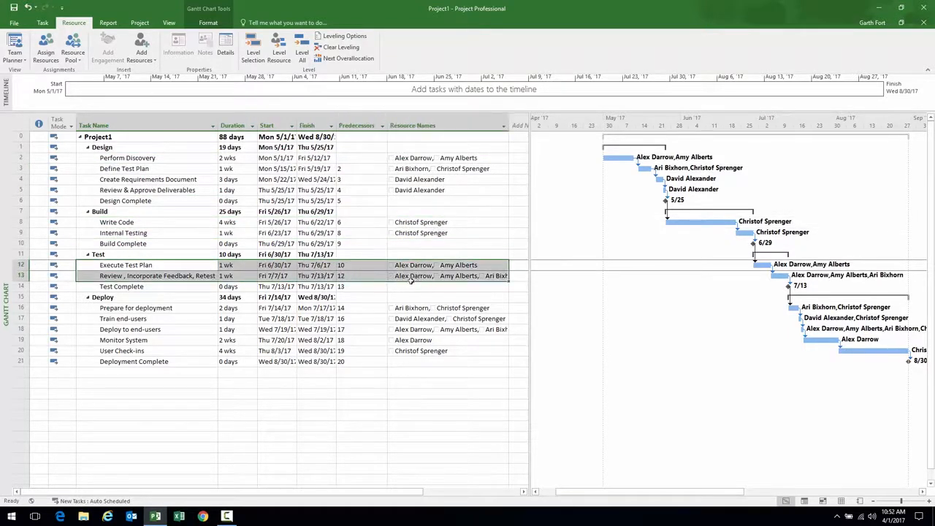
left_click(187, 308)
left_click_drag(187, 307, 409, 351)
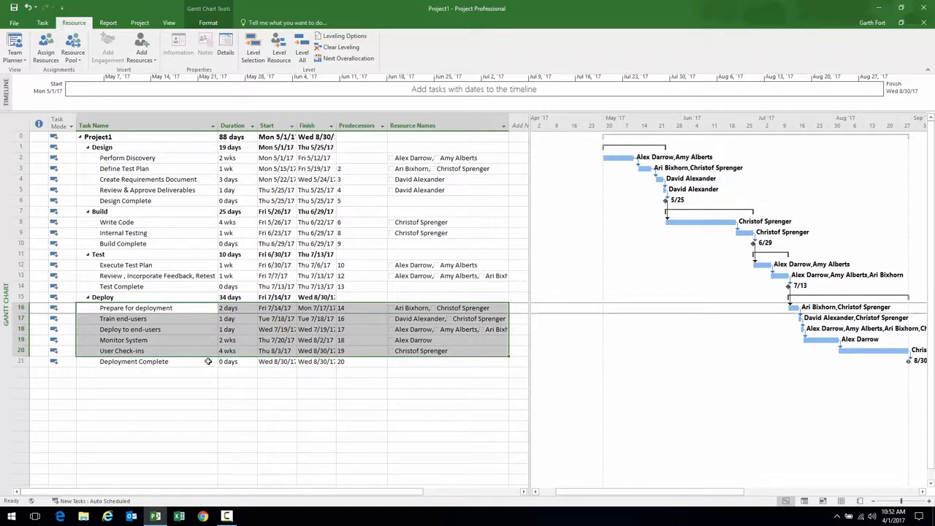
Narrow the task table and scroll the Gantt chart right to show the whole schedule
left_click_drag(529, 238, 391, 241)
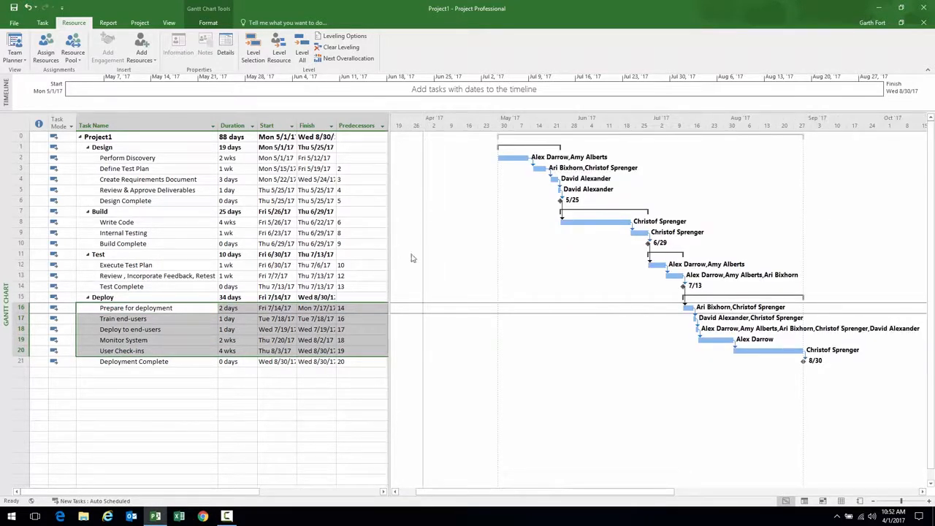
left_click_drag(498, 491, 532, 495)
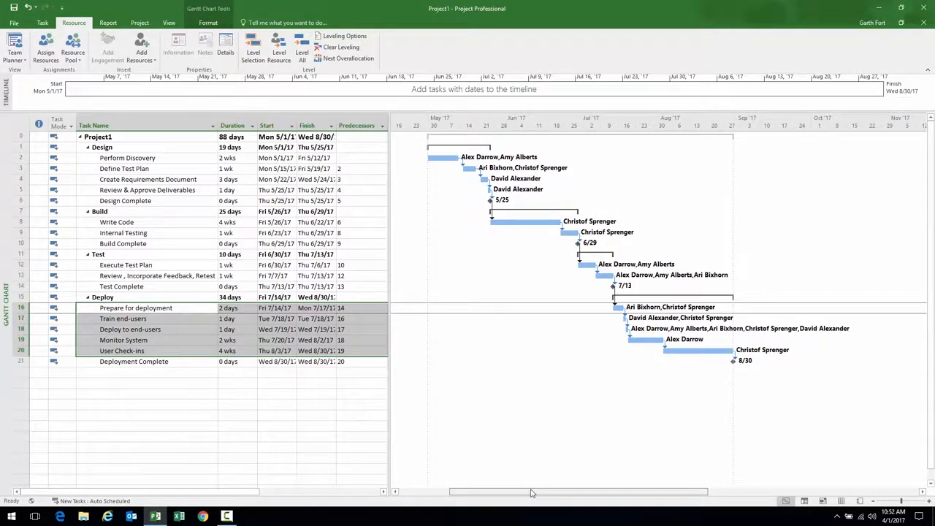
left_click_drag(532, 493, 540, 493)
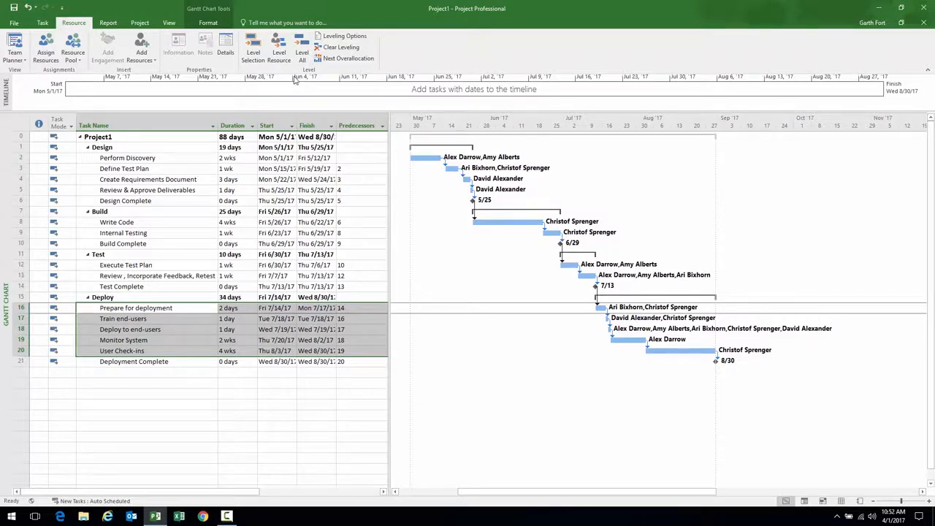
left_click(208, 24)
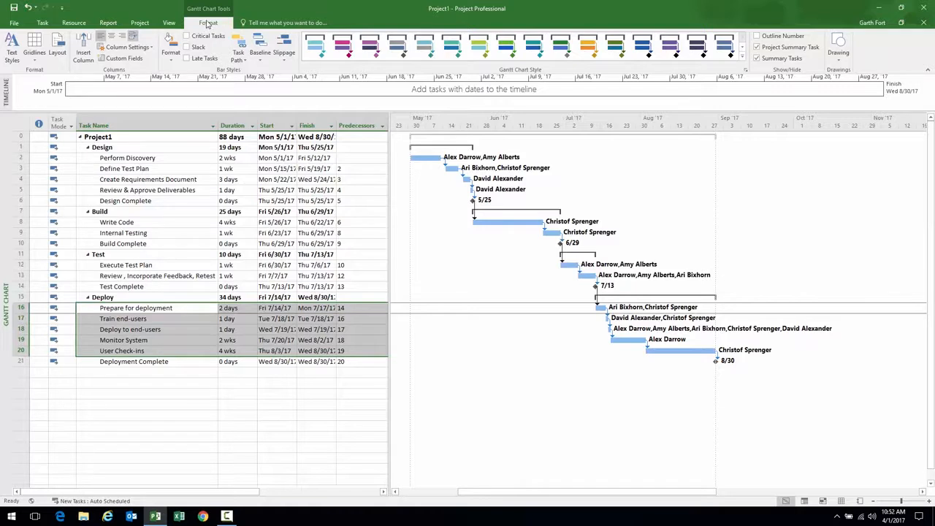
Turn on Critical Tasks so bars show red, then widen the table to reveal Resource Names
left_click(187, 37)
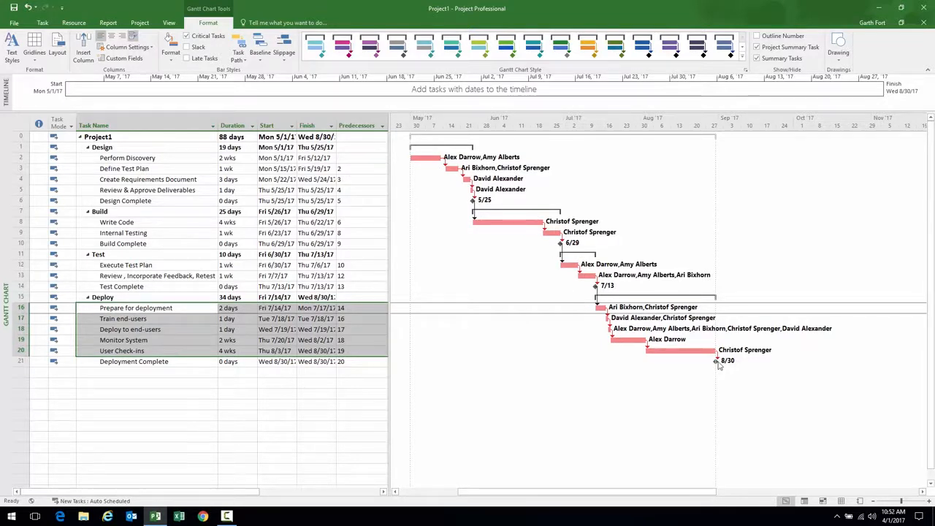
mouse_move(714, 360)
left_click_drag(388, 171, 392, 171)
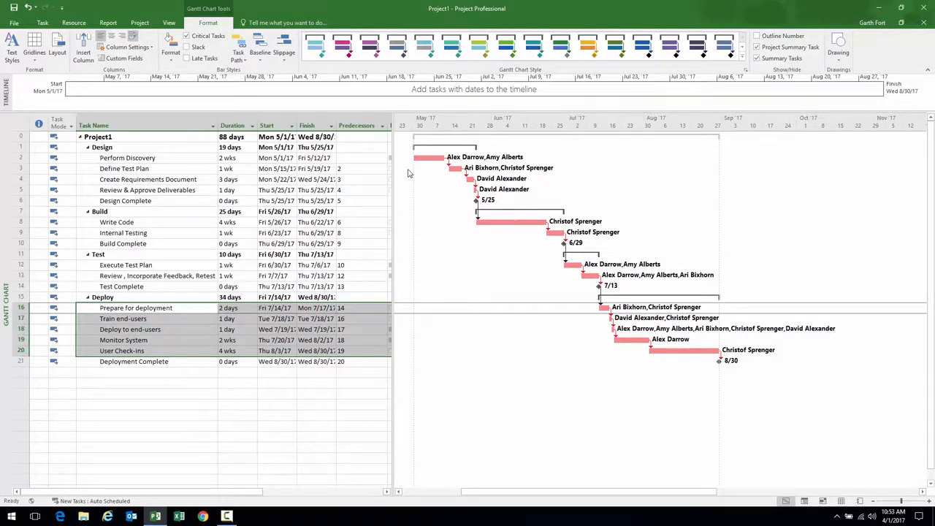
left_click_drag(393, 177, 572, 179)
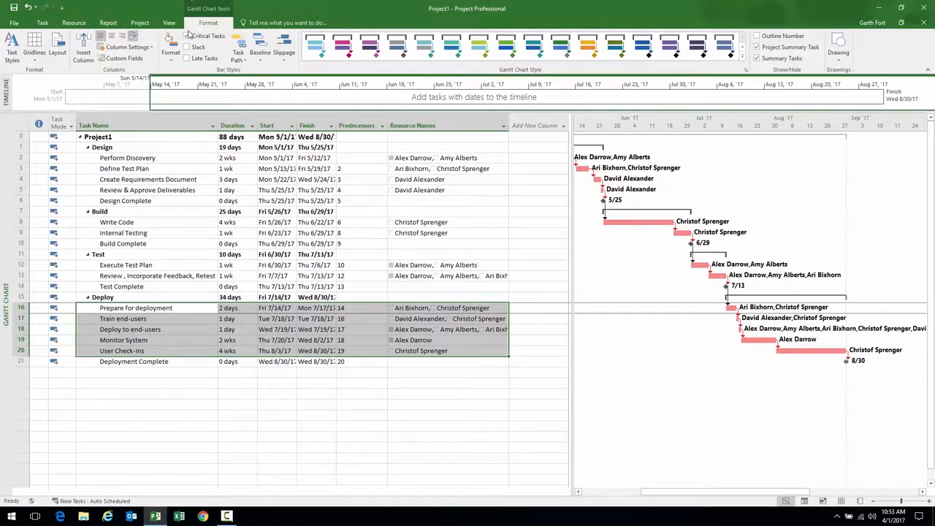
Set Baseline on the main Baseline for the entire project
left_click(139, 23)
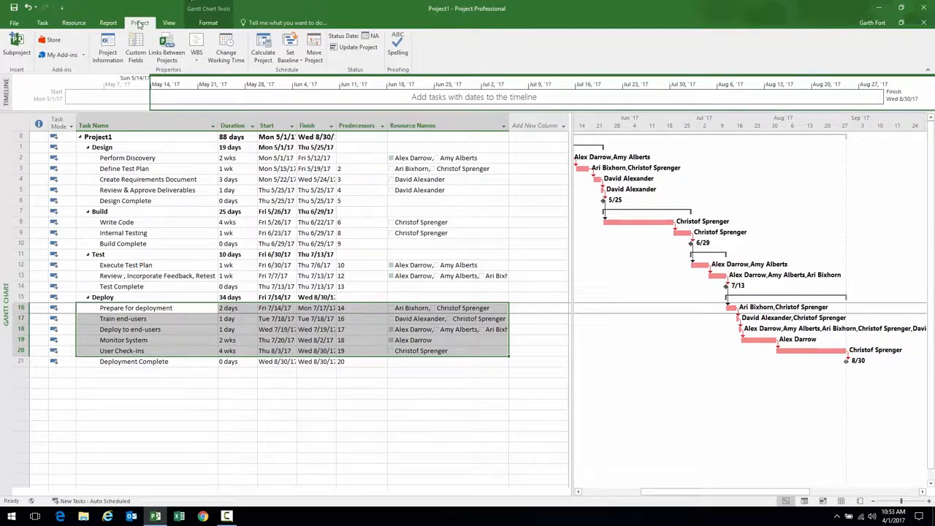
left_click(295, 63)
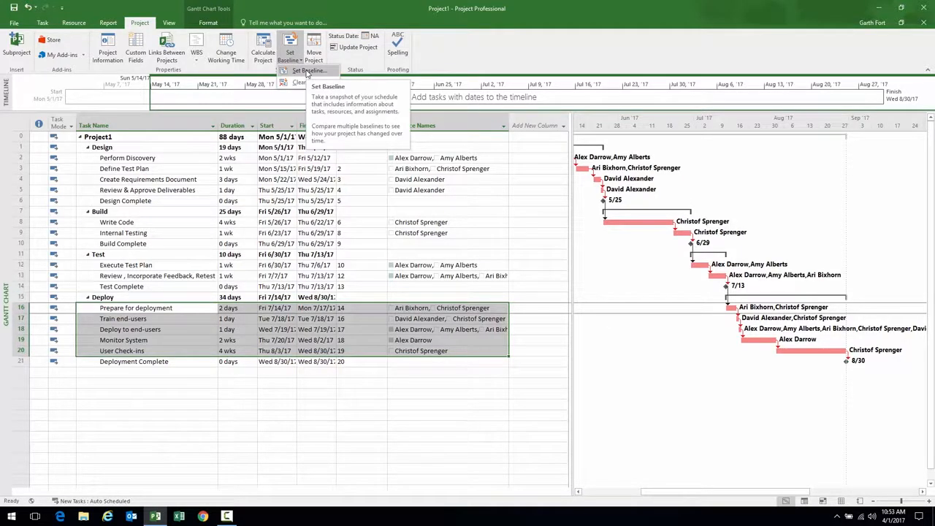
left_click(307, 72)
left_click_drag(465, 174, 450, 143)
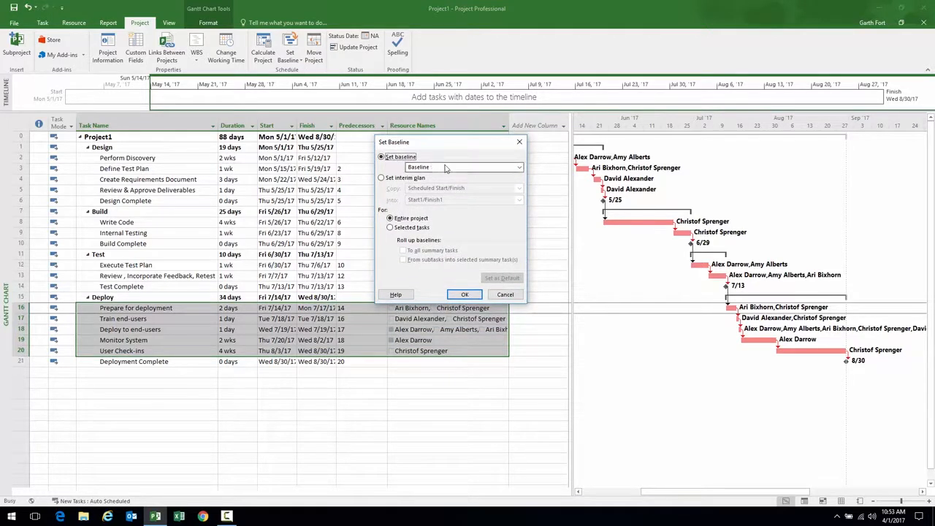
left_click(520, 169)
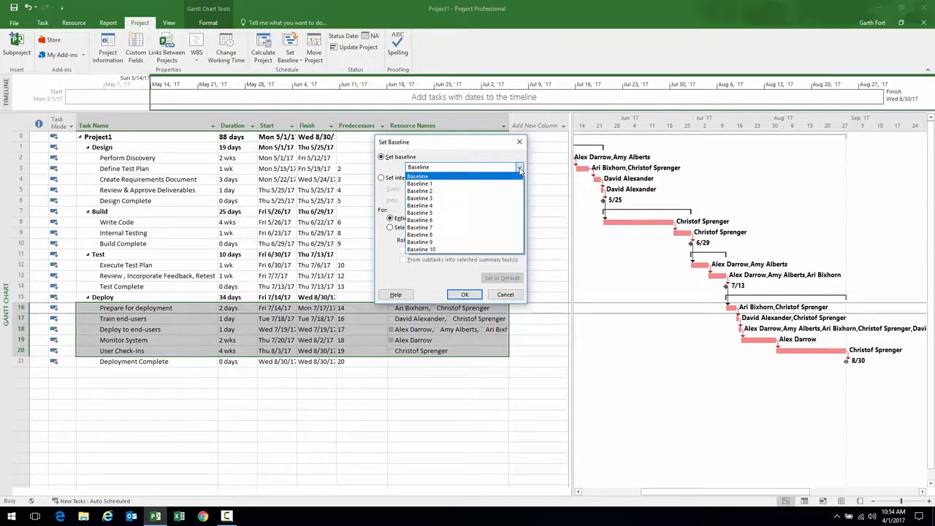
left_click(428, 178)
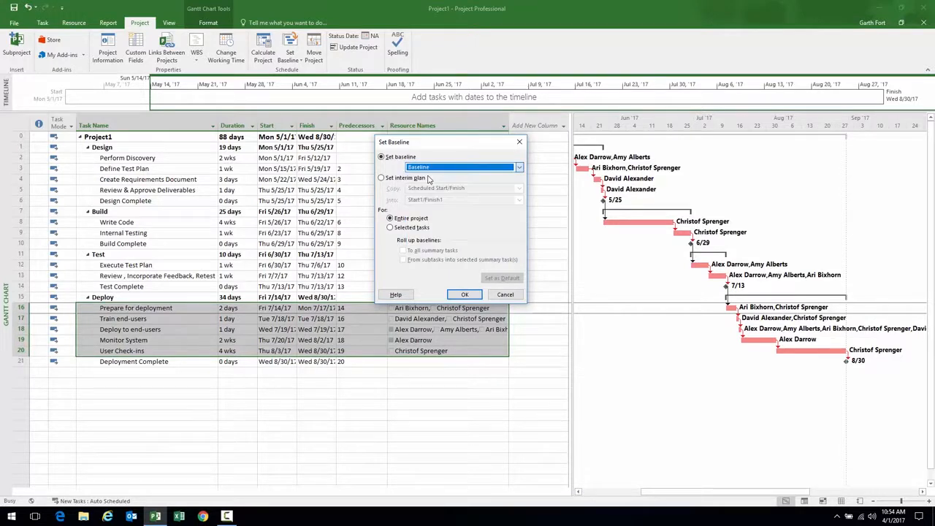
left_click(464, 294)
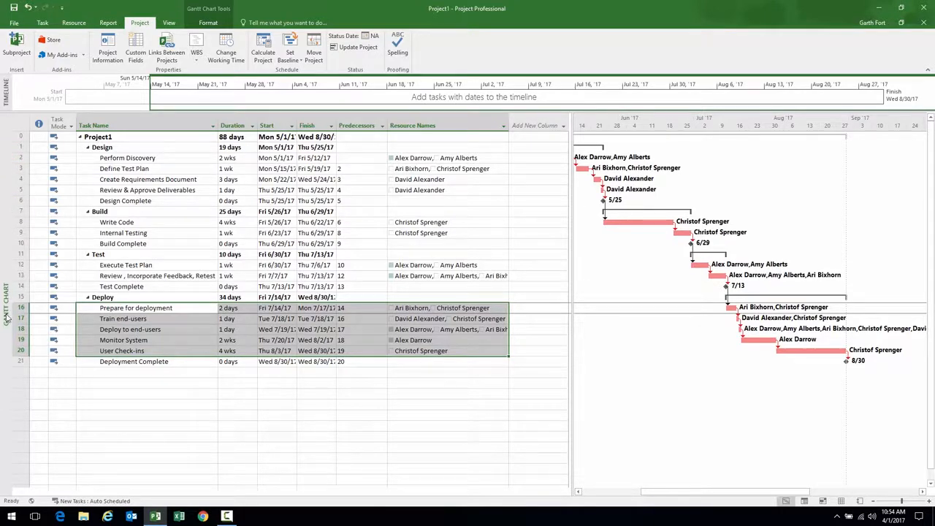
Switch to the Tracking Gantt view, cancelling an accidental bar change
right_click(4, 203)
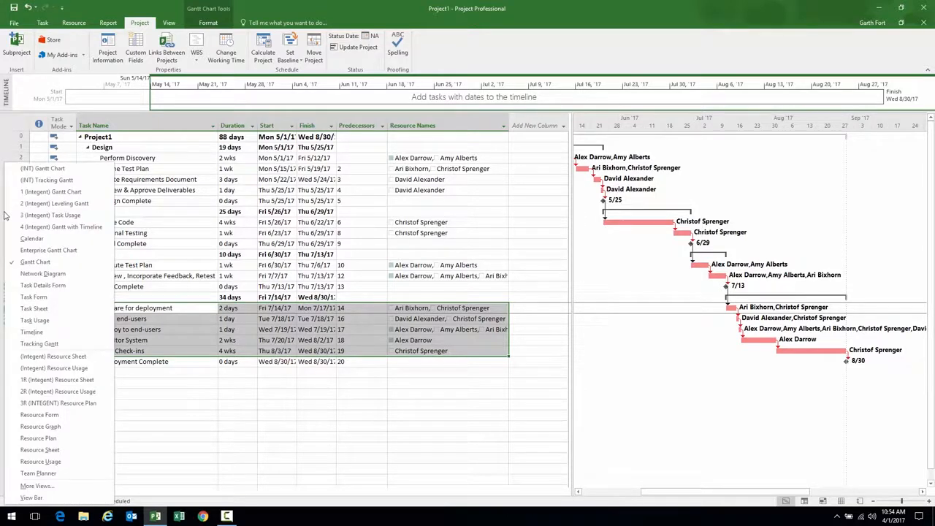
left_click(40, 343)
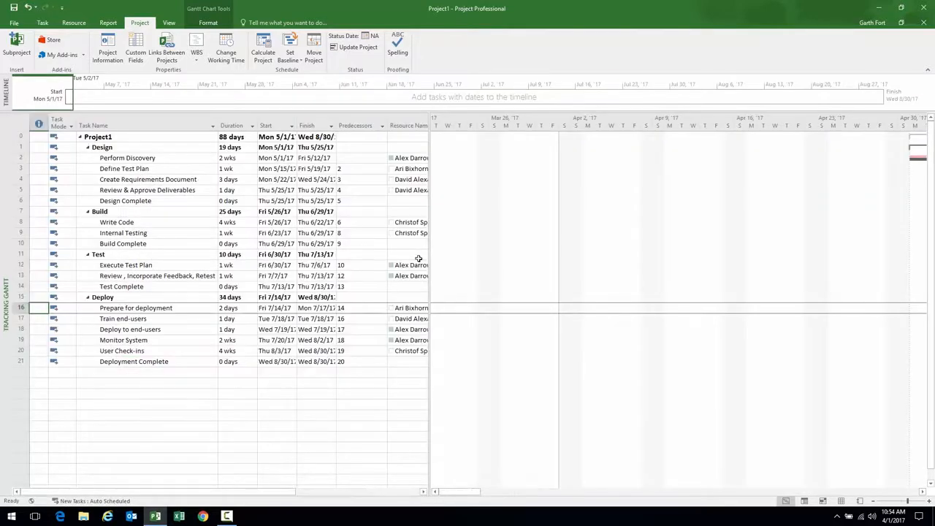
left_click_drag(432, 265, 430, 269)
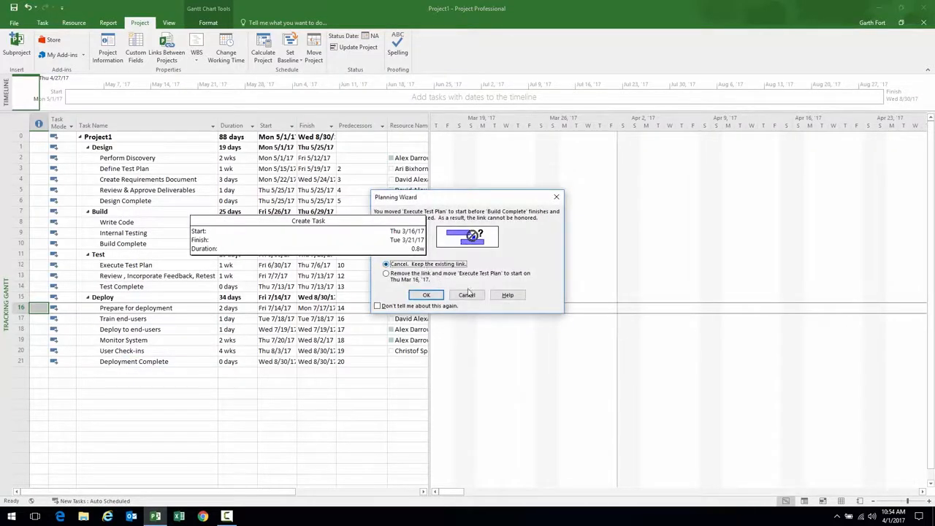
left_click(468, 294)
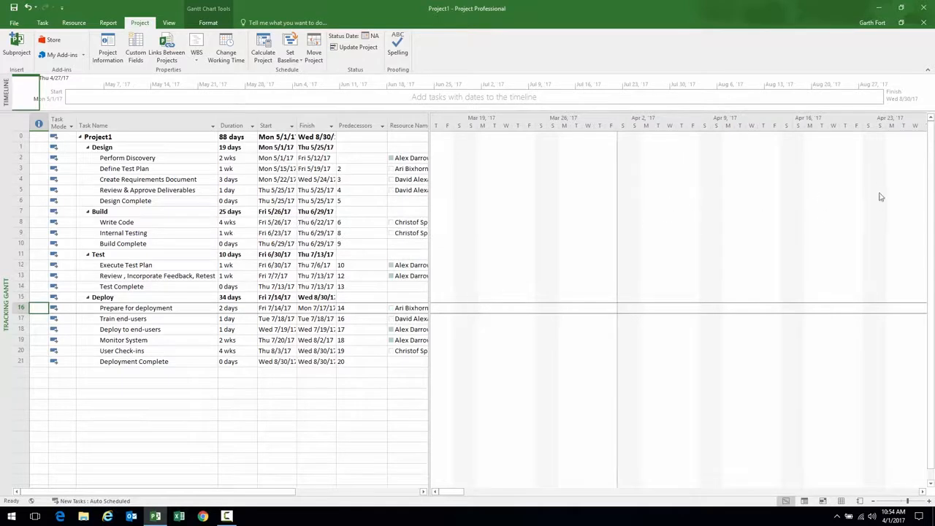
Select Perform Discovery and scroll its bar into view with Scroll to Task
left_click(178, 161)
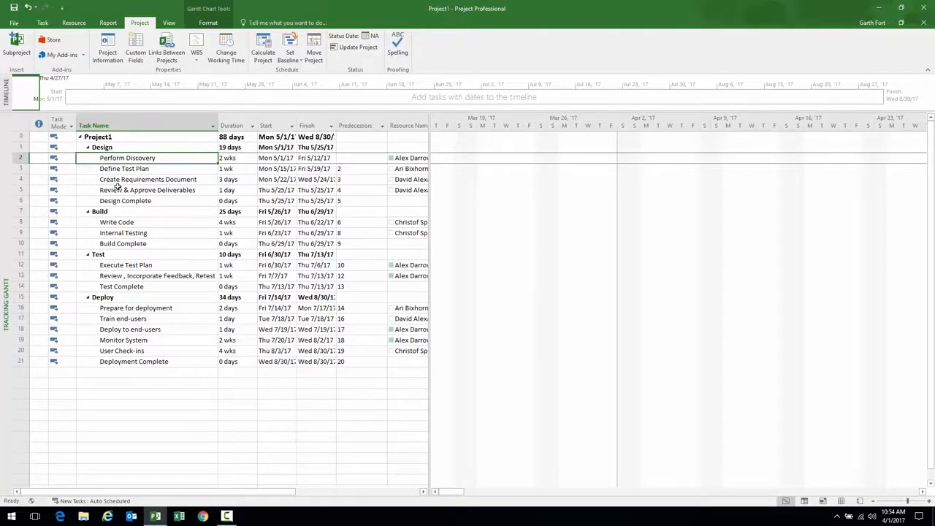
left_click(44, 24)
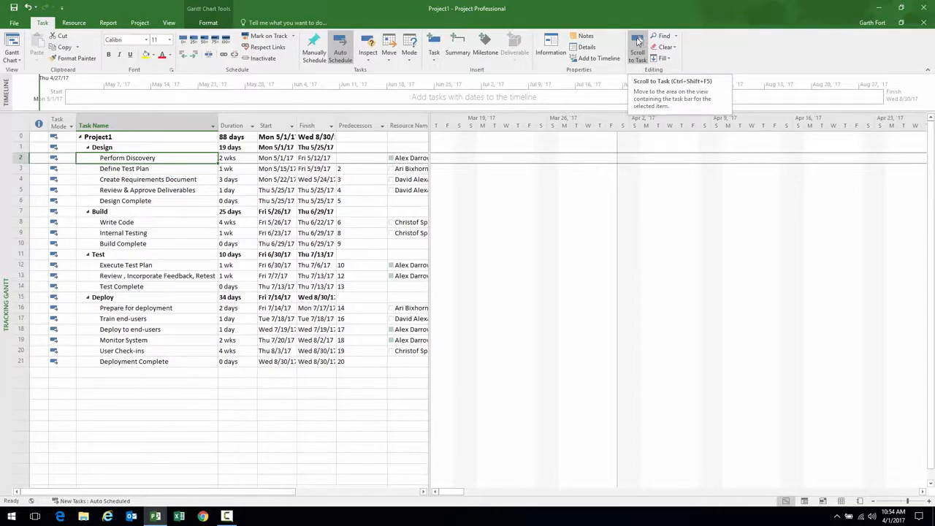
left_click(636, 41)
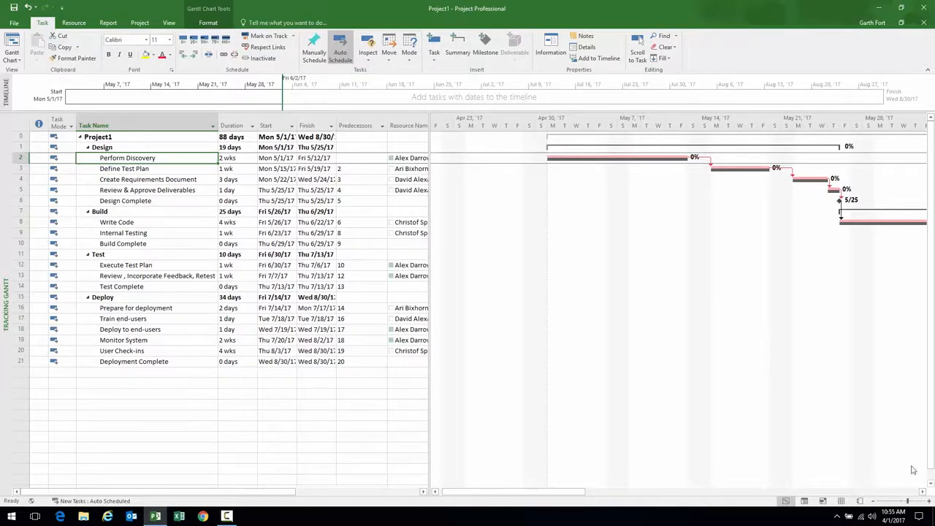
Zoom the Tracking Gantt out, back in to weeks, and scroll to May–August 2017
left_click(874, 501)
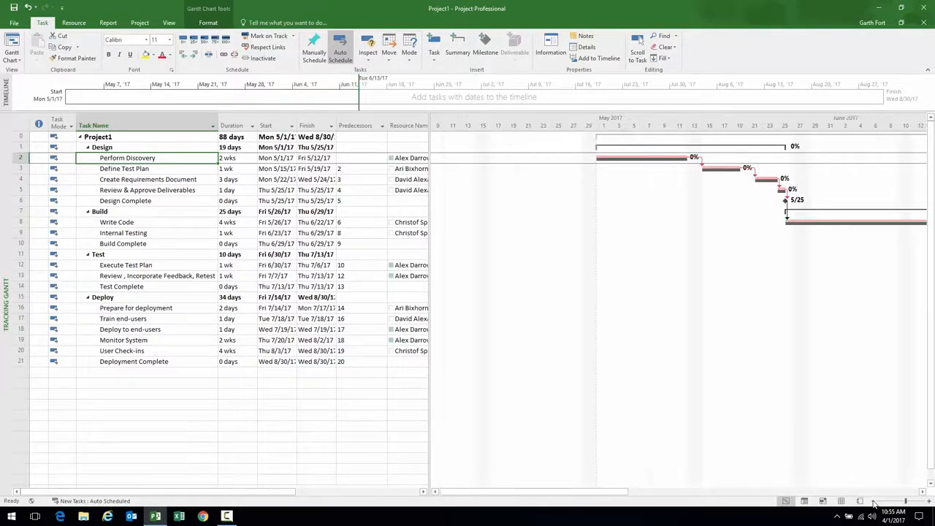
left_click(874, 501)
left_click(874, 501)
left_click_drag(631, 491, 648, 493)
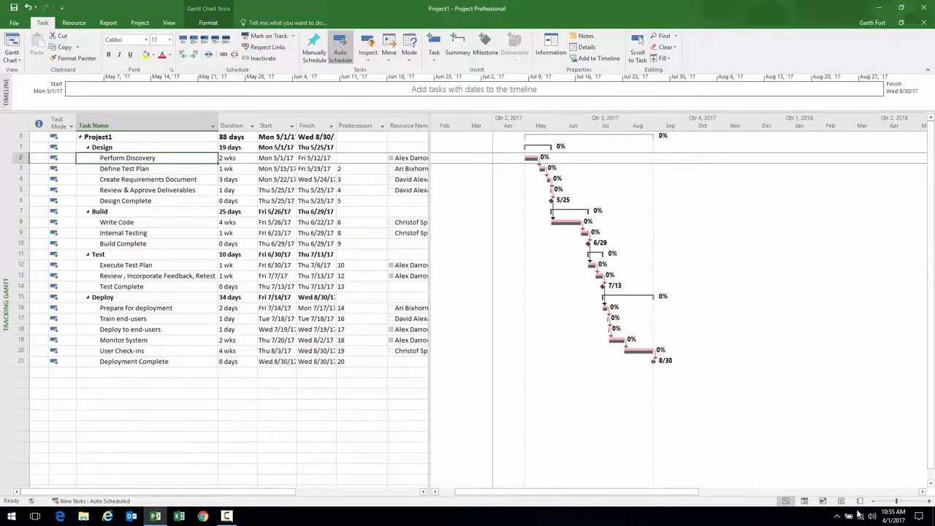
left_click(928, 501)
left_click_drag(721, 495, 643, 493)
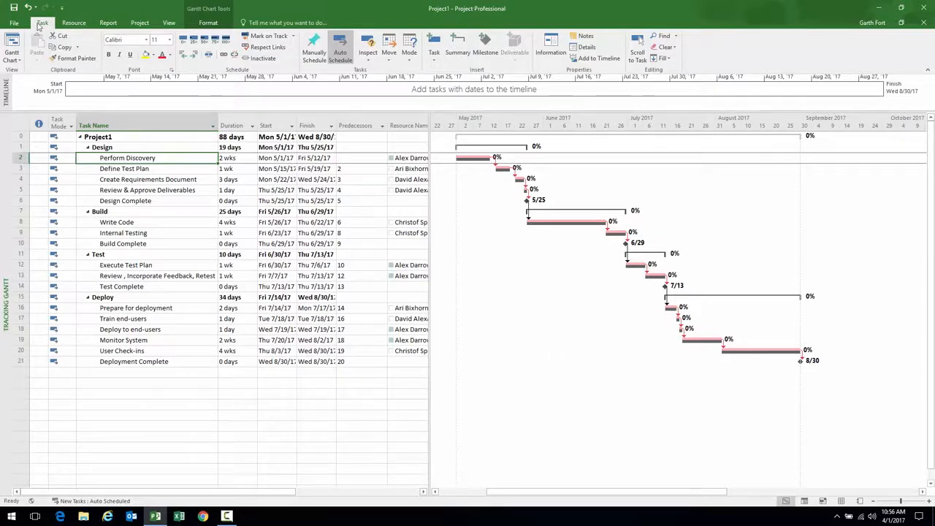
Save the project to Project Web App as 'Demo Duration based schedule'
left_click(14, 9)
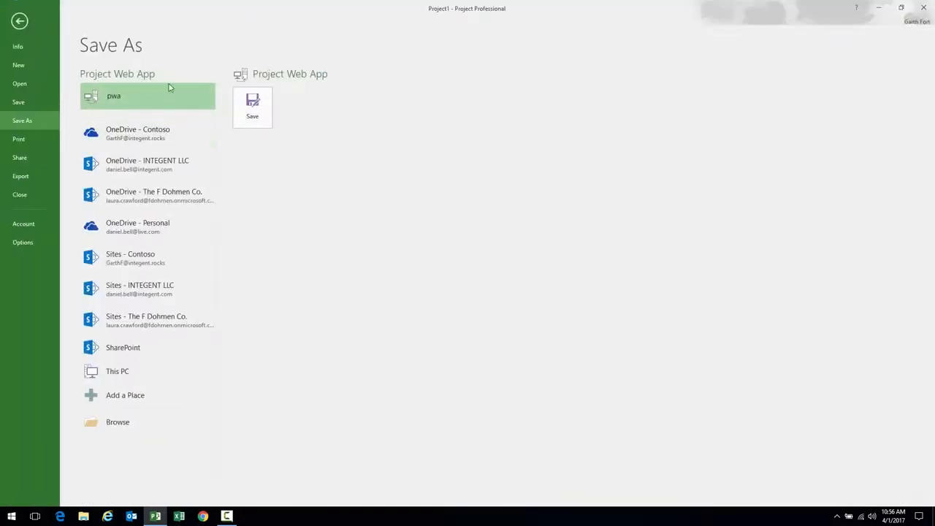
left_click(252, 108)
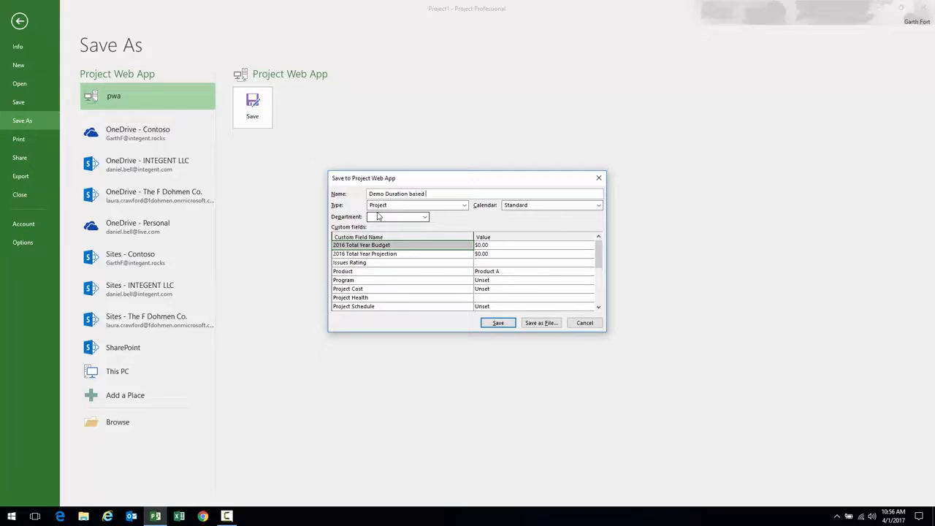
type("le")
key("Return")
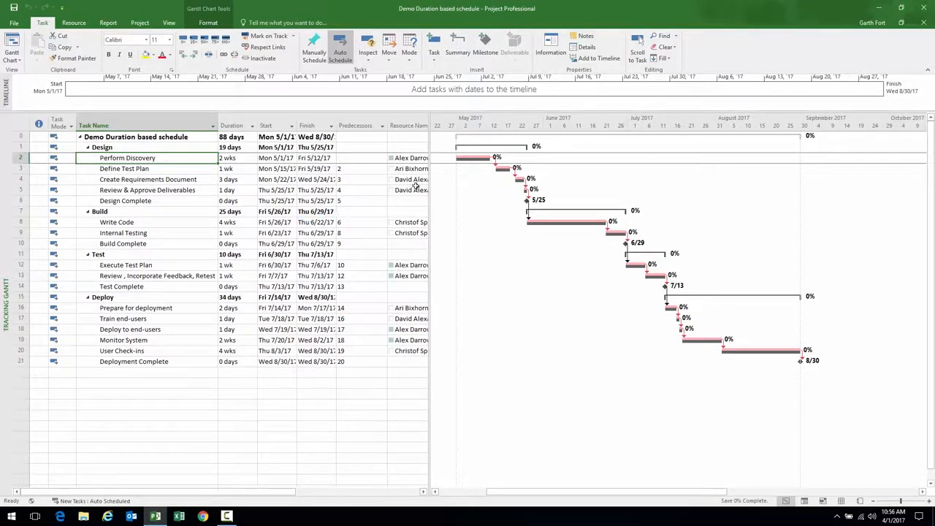
Narrow the task table slightly while the Project Web App save completes
left_click_drag(430, 191, 413, 192)
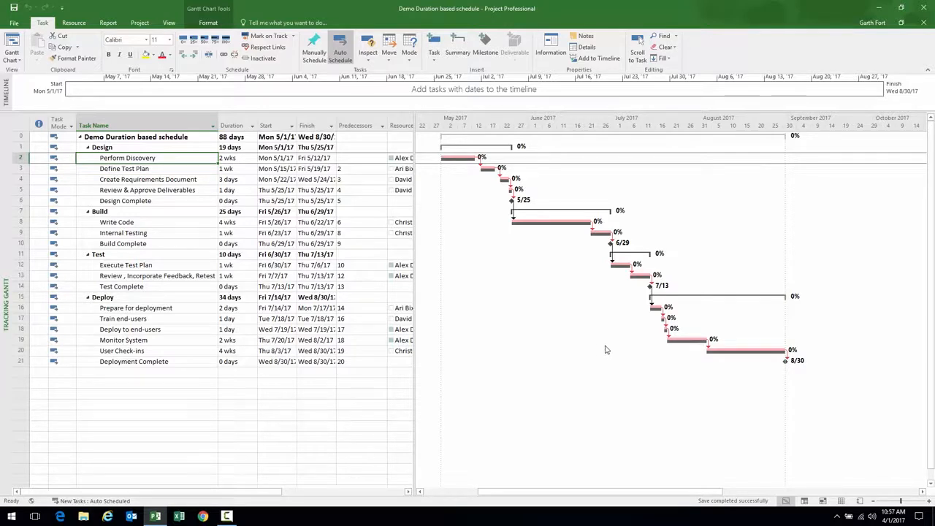
Publish the project from File > Info with 'Do not create a site at this time'
left_click(16, 23)
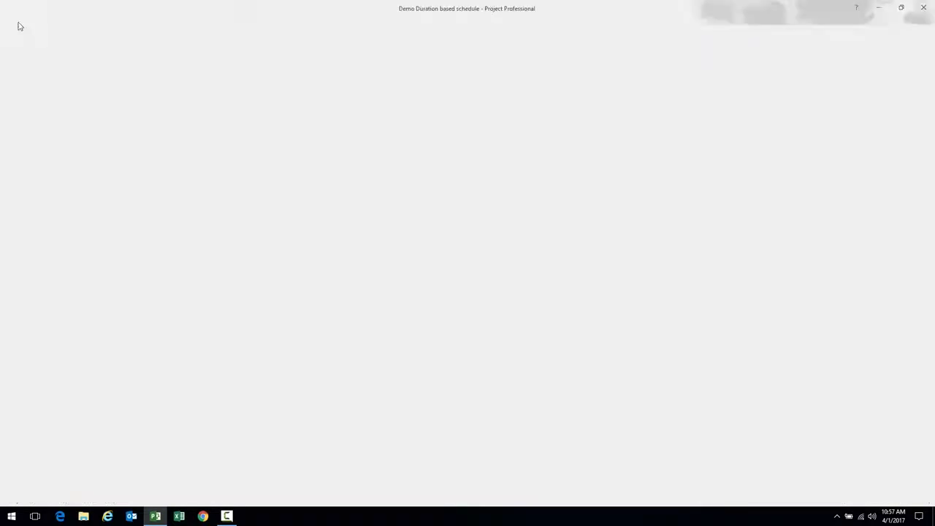
left_click(102, 116)
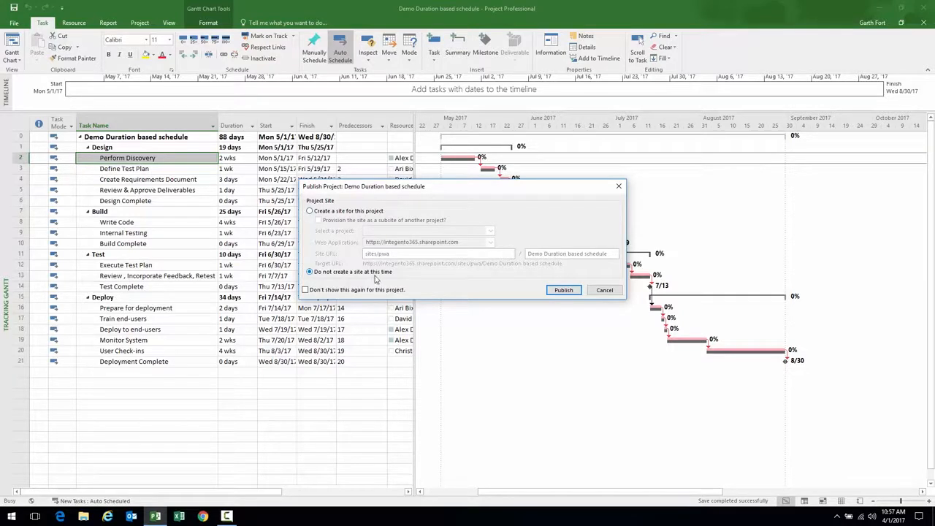
left_click(310, 211)
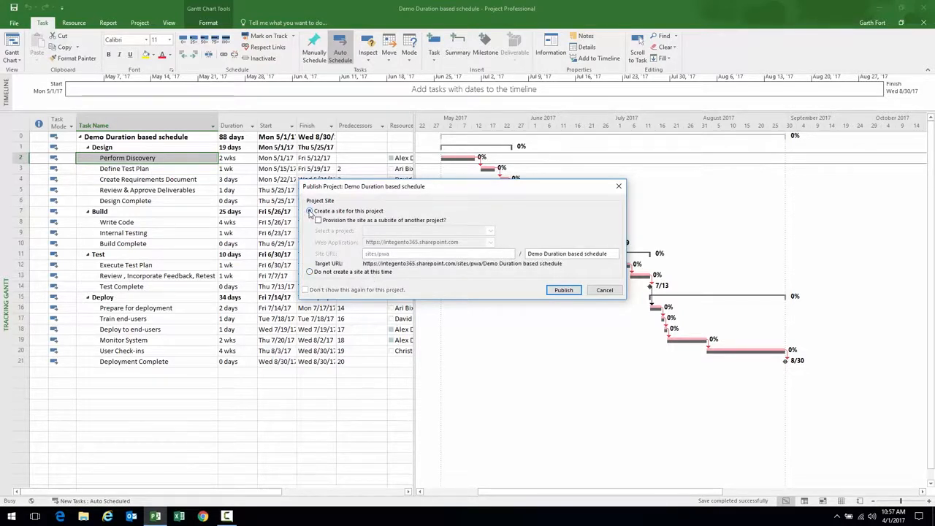
left_click(309, 271)
left_click(309, 212)
left_click(387, 272)
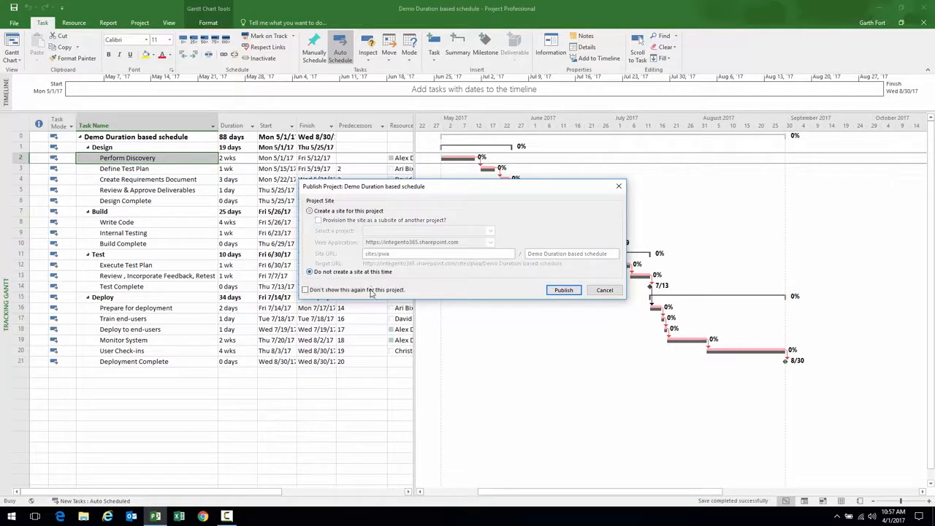
left_click(563, 292)
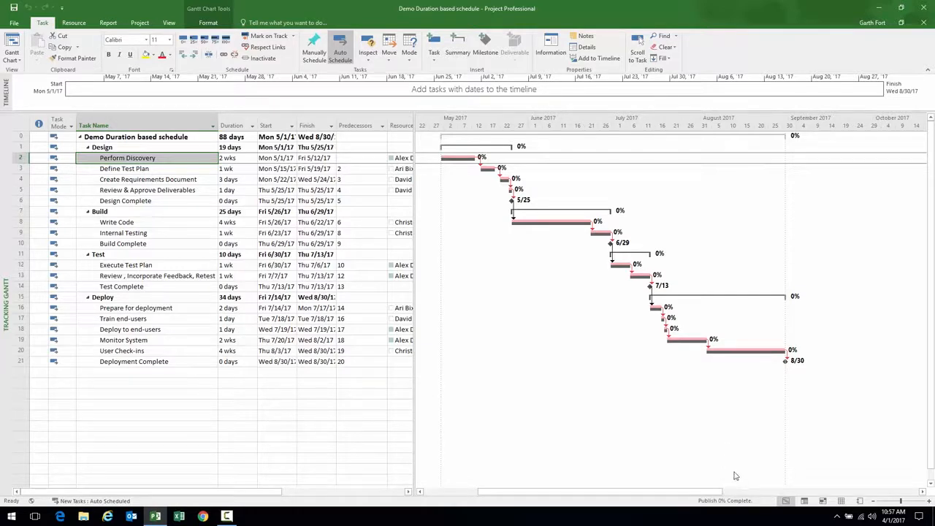
Select the Design tasks down to Design Complete, then widen the table to show full Resource Names
left_click(159, 169)
left_click(161, 179)
left_click(164, 190)
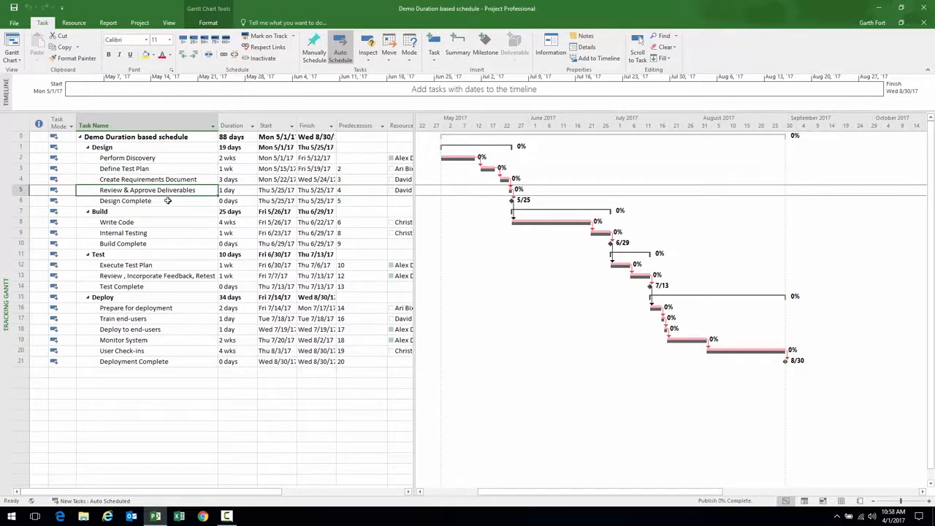
left_click(168, 200)
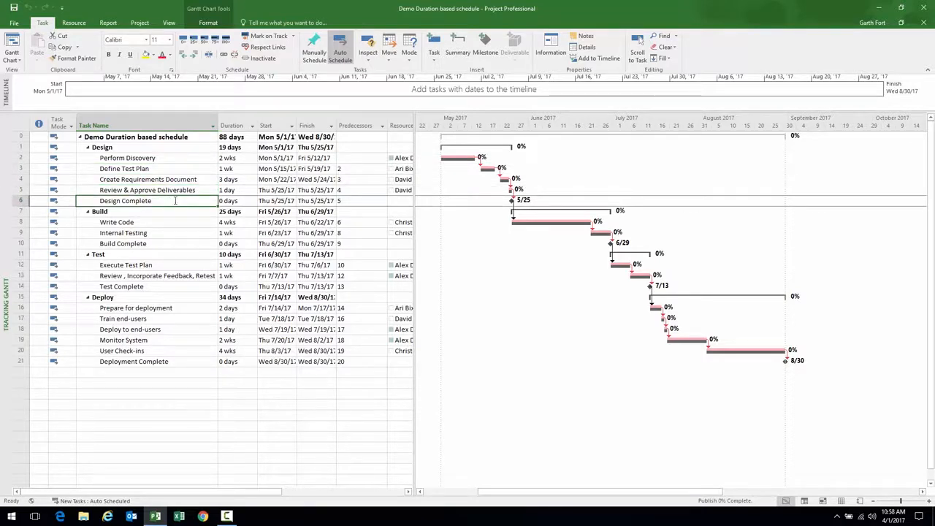
left_click_drag(414, 181, 446, 182)
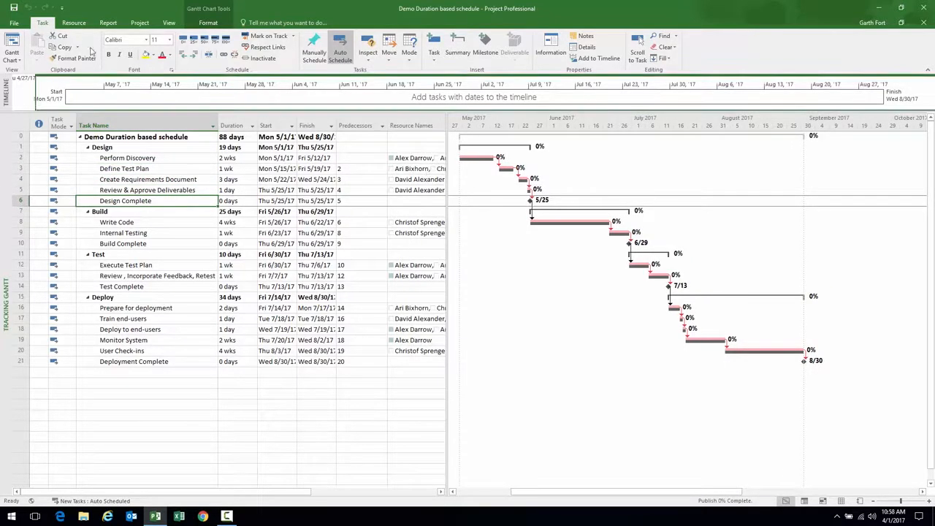
Close the Demo Duration based schedule and check it in
left_click(16, 23)
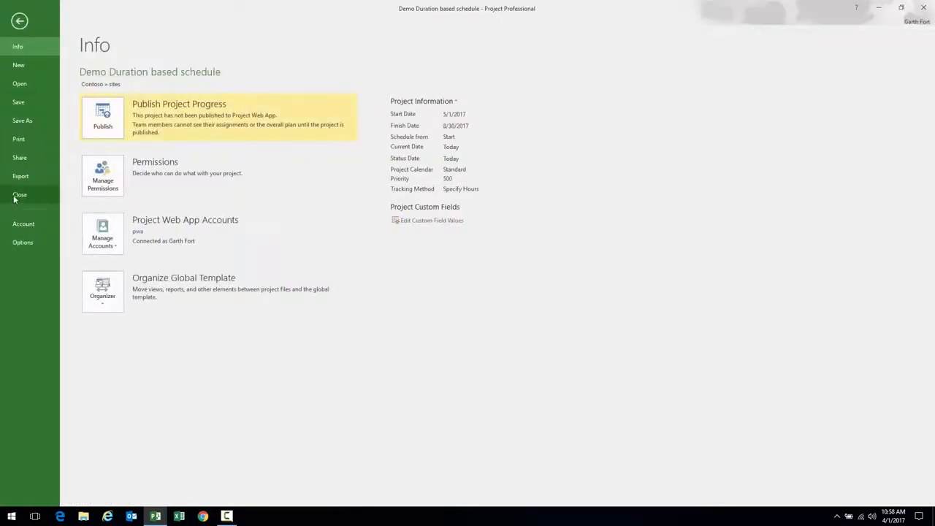
left_click(16, 198)
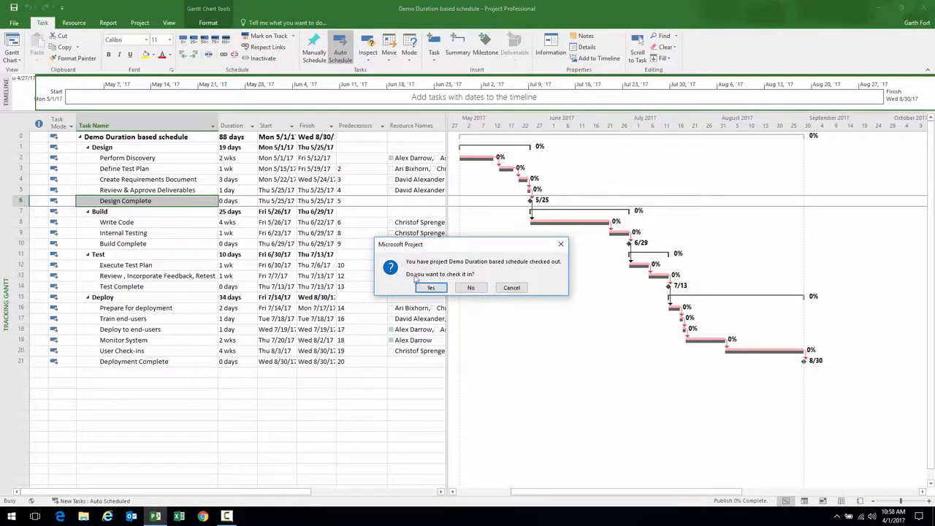
left_click(435, 288)
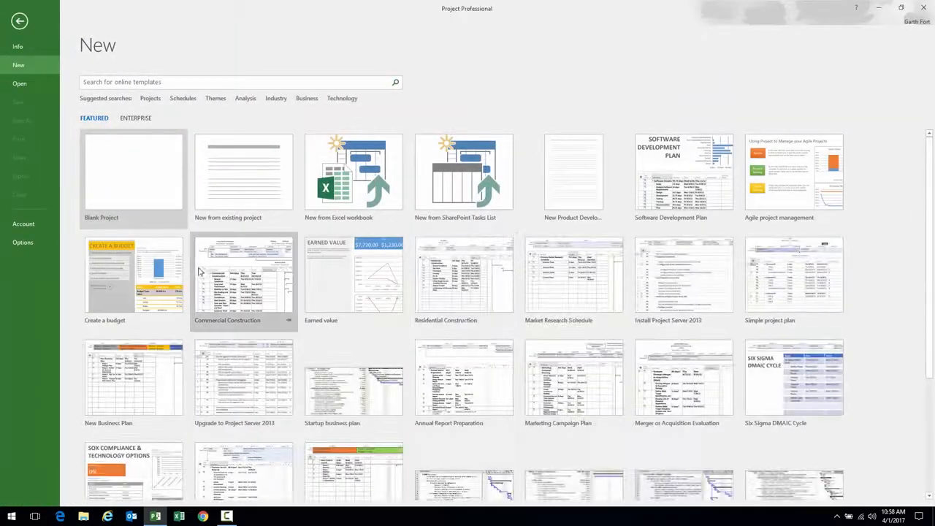
Exit and relaunch Project Professional, logging in with the pwa profile
left_click(925, 9)
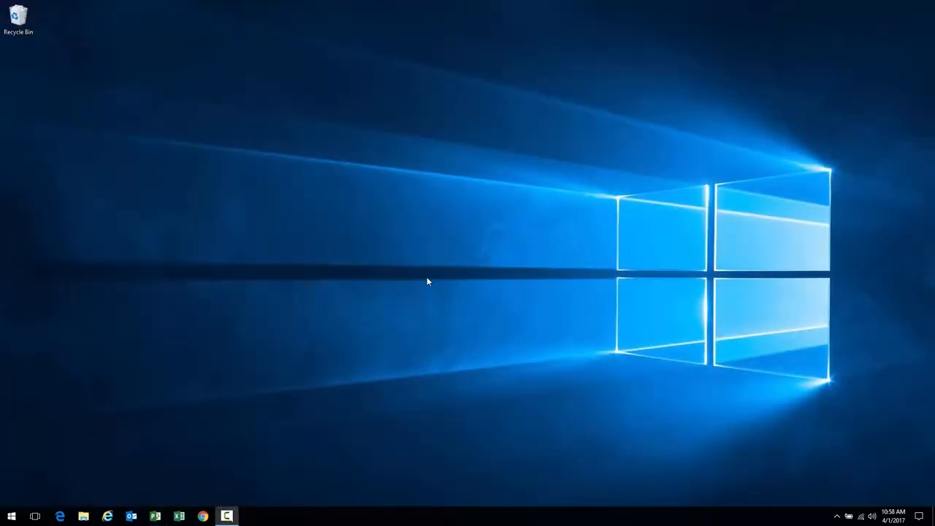
left_click(157, 515)
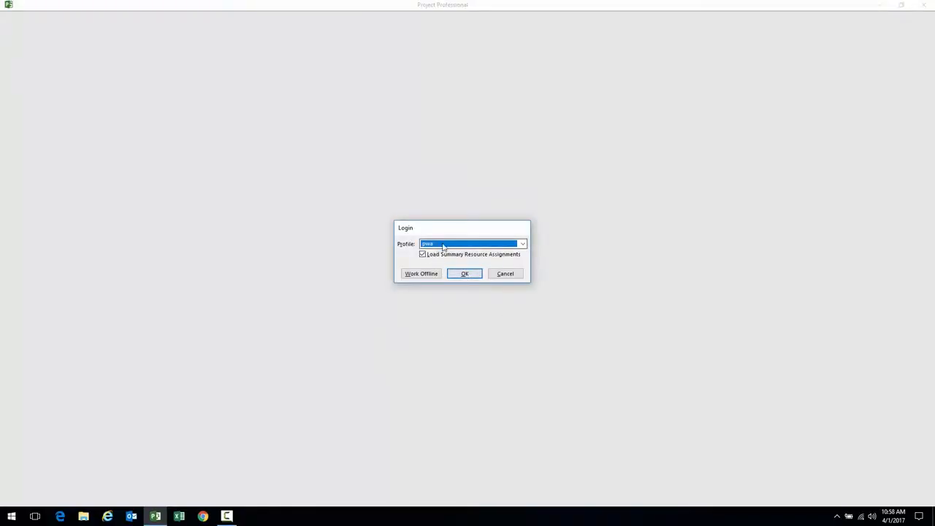
left_click(466, 273)
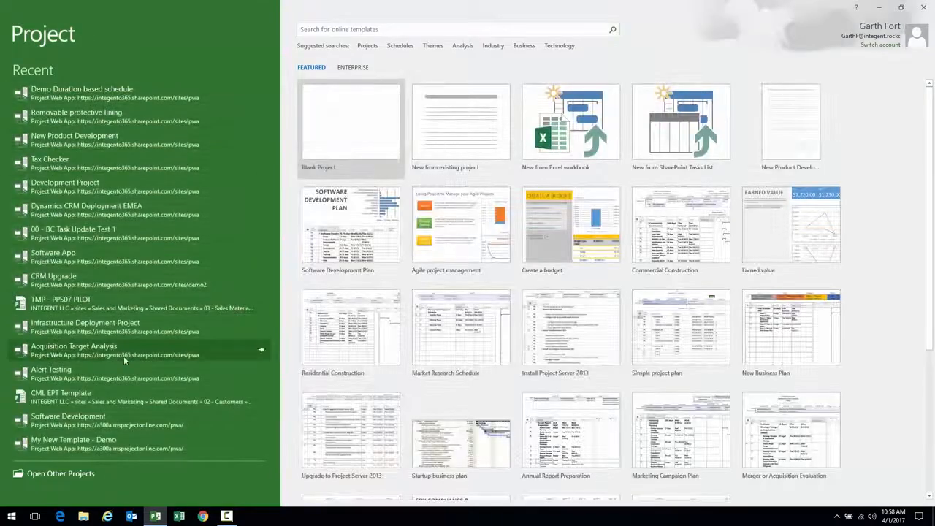
Browse the pwa server's enterprise projects, cancel, then open Demo Duration based schedule from Recent
left_click(55, 473)
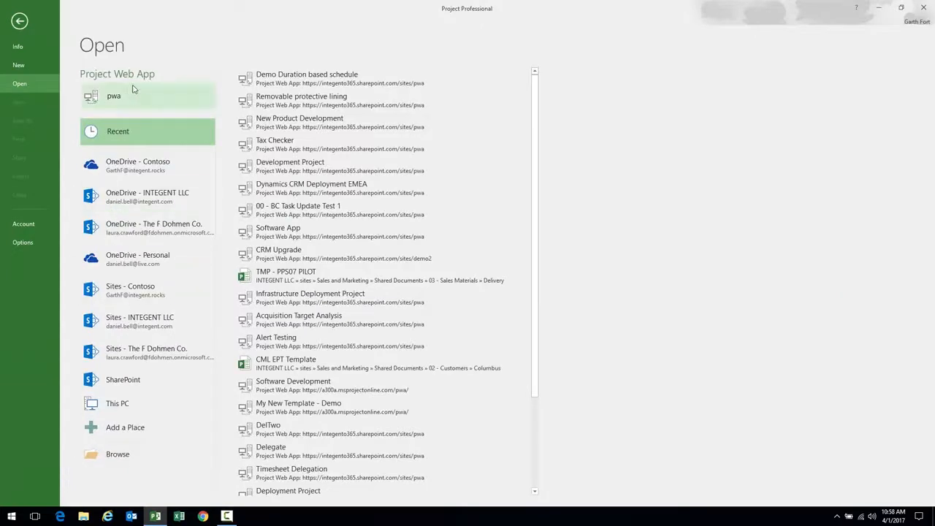
left_click(115, 99)
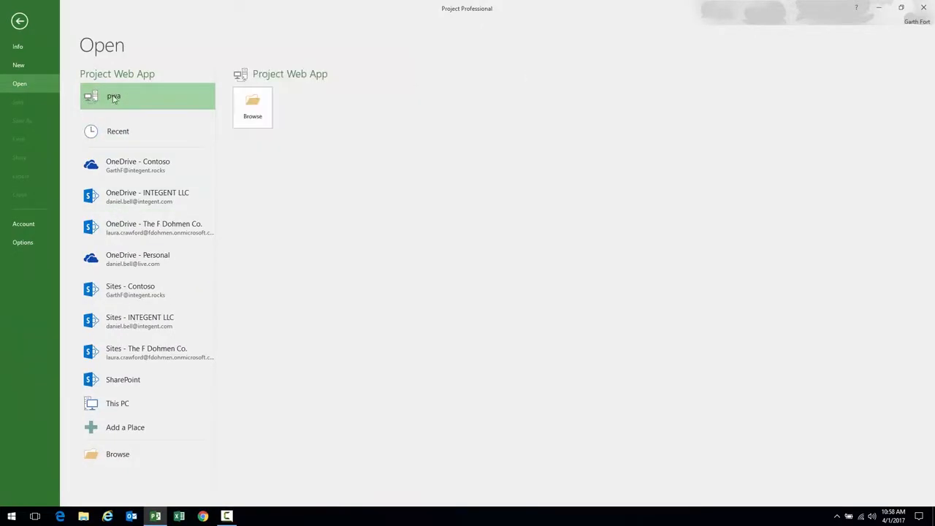
left_click(252, 106)
left_click_drag(209, 13, 413, 27)
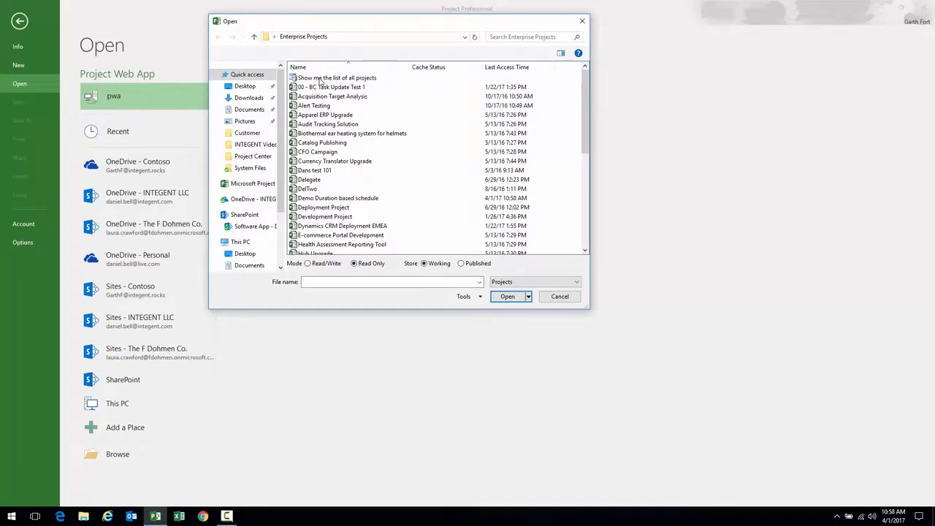
left_click(554, 296)
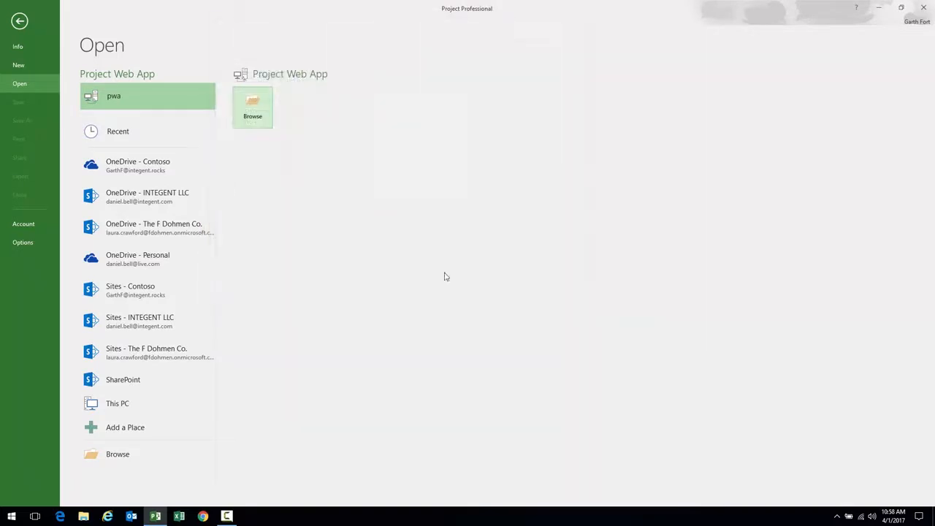
left_click(19, 21)
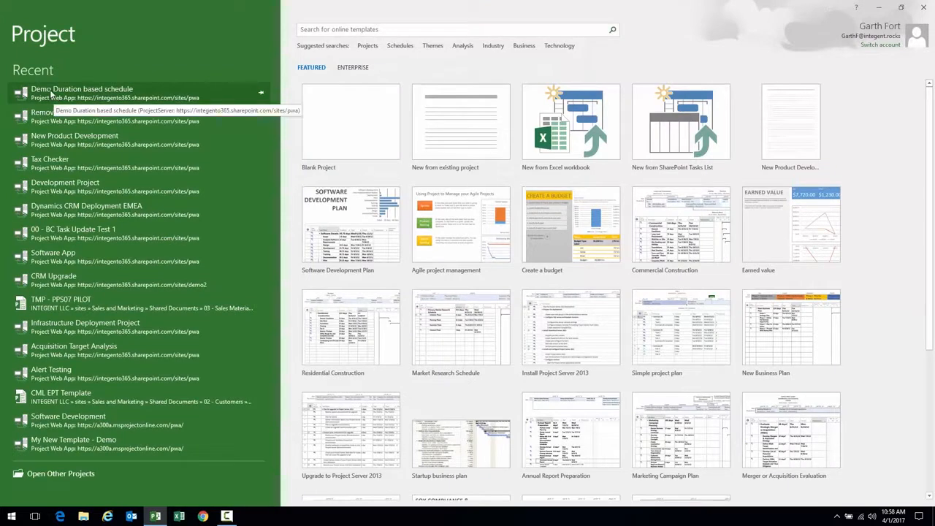
left_click(51, 93)
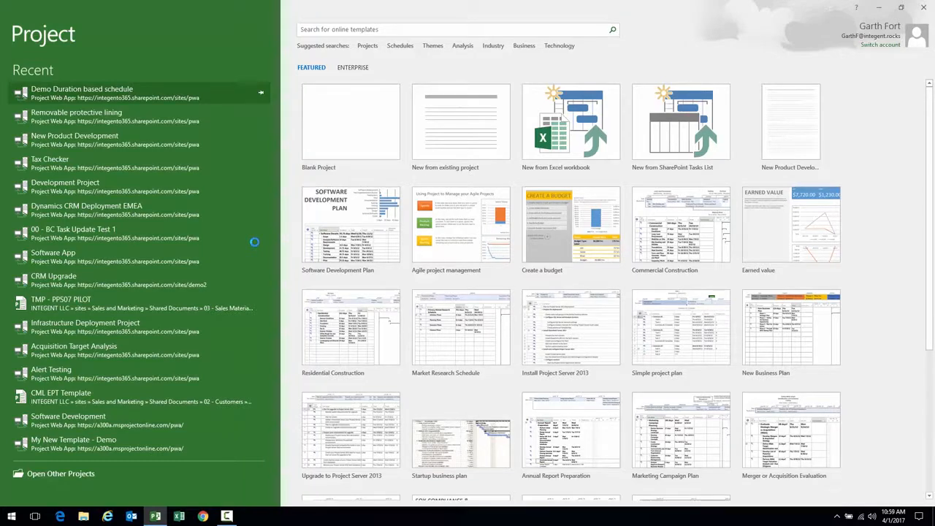
Dismiss the internal error, check out the schedule, and widen the Task Name column and table pane
left_click(472, 288)
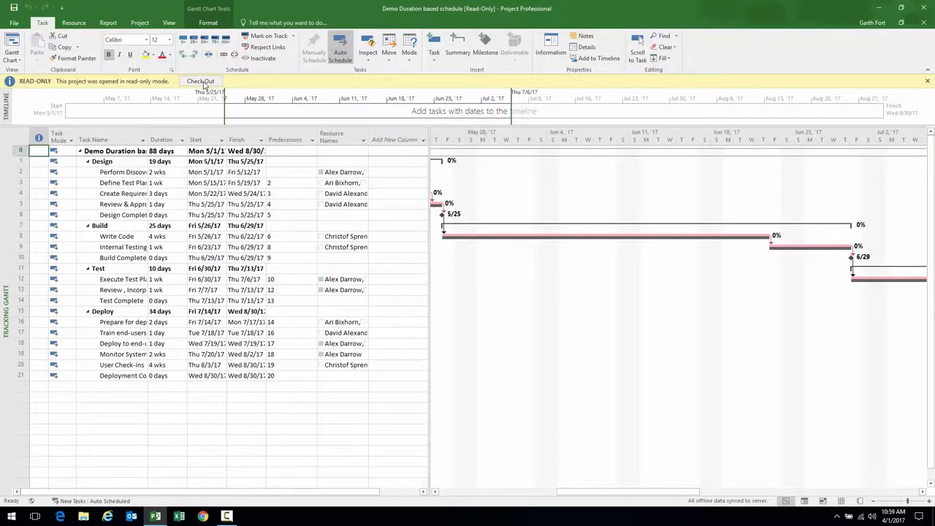
left_click(192, 82)
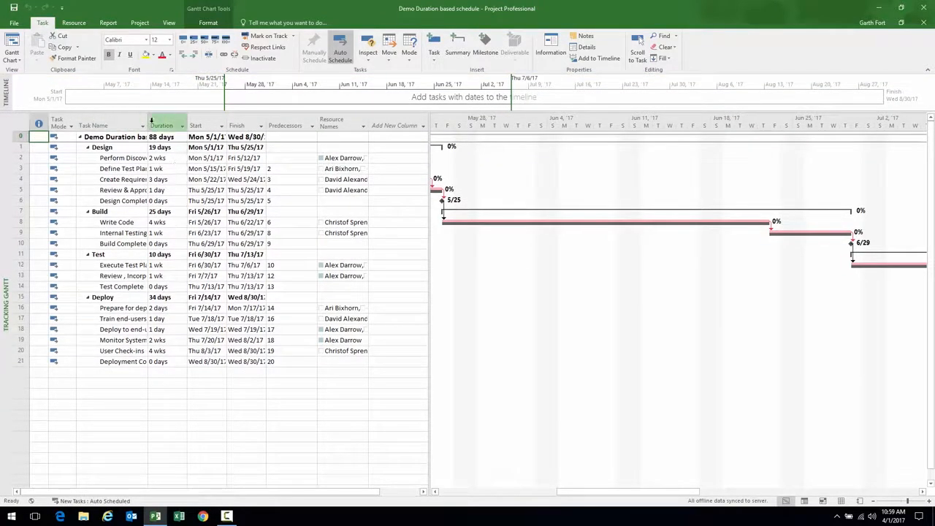
left_click_drag(148, 119, 233, 117)
left_click_drag(431, 189, 484, 199)
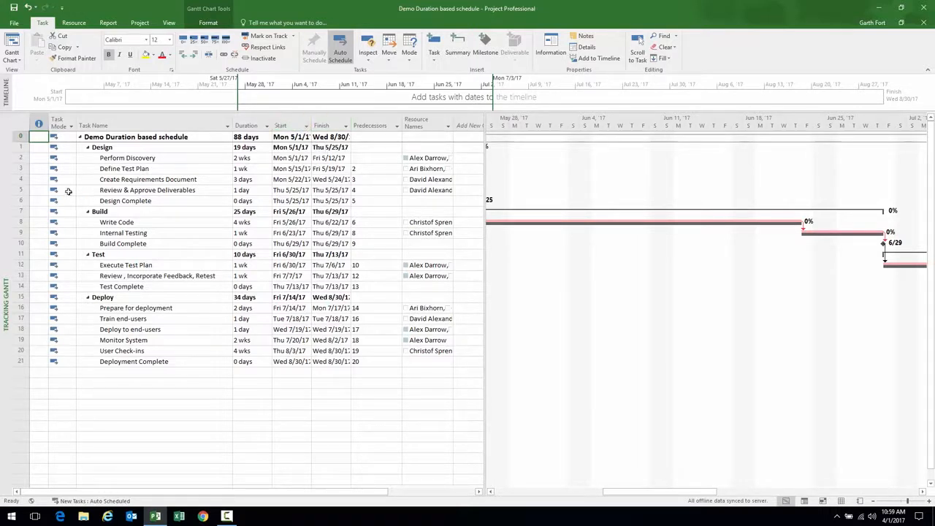
Switch to the (INT) Tracking Gantt view and widen the Task Name column
right_click(3, 170)
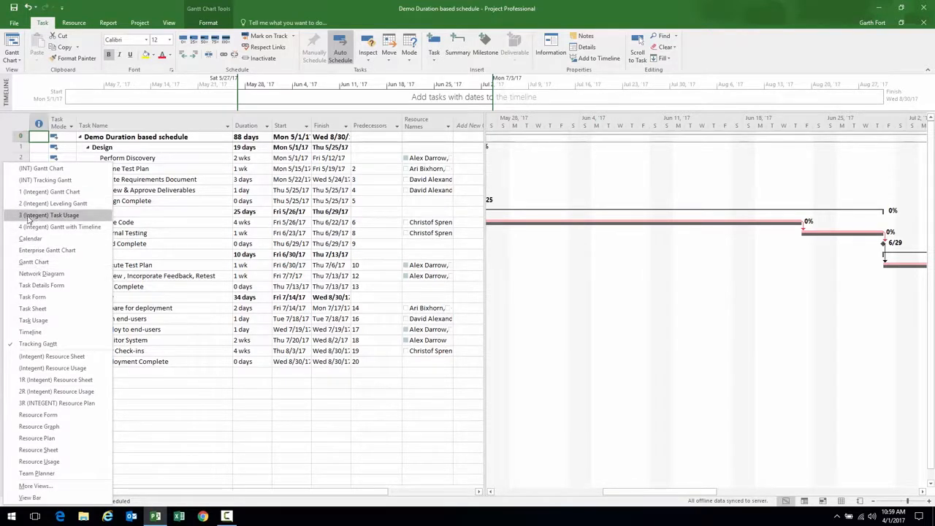
left_click(40, 180)
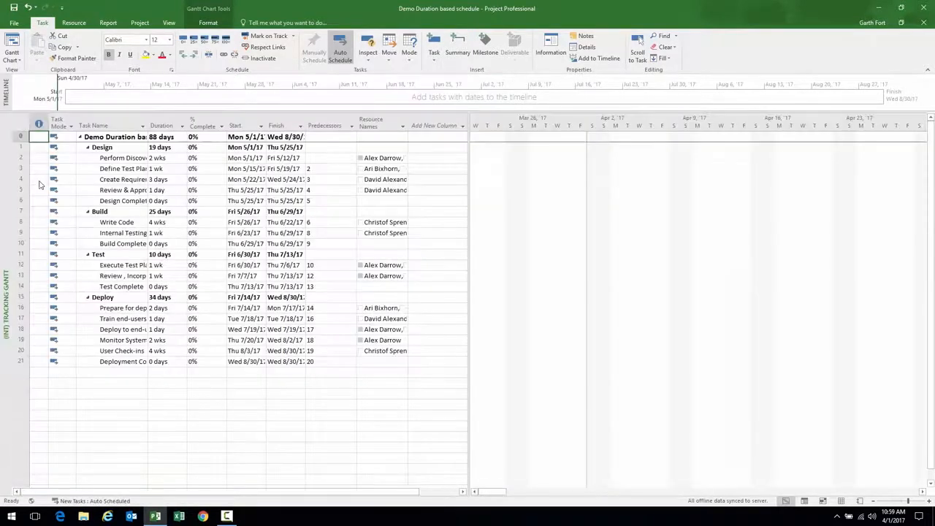
left_click_drag(467, 181, 472, 181)
left_click_drag(149, 124, 217, 124)
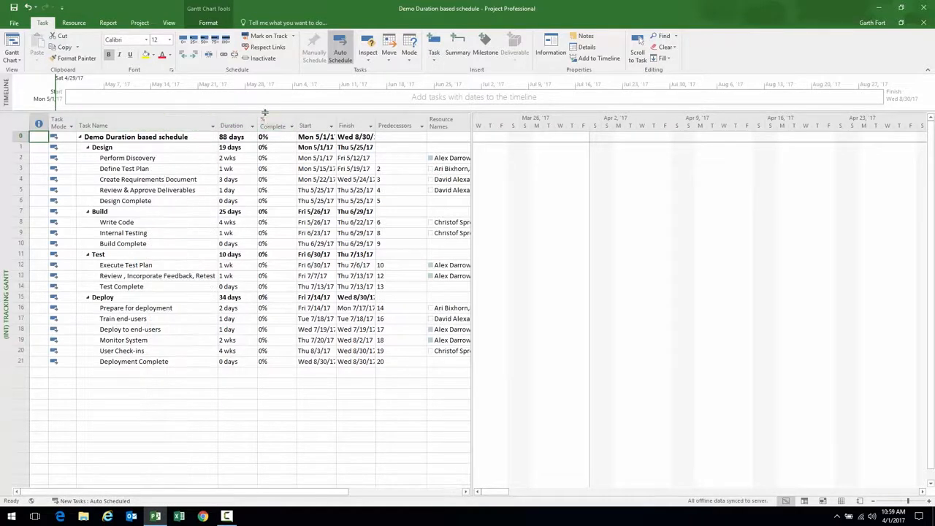
Scroll the Gantt chart to Perform Discovery and zoom the timescale out
left_click(171, 157)
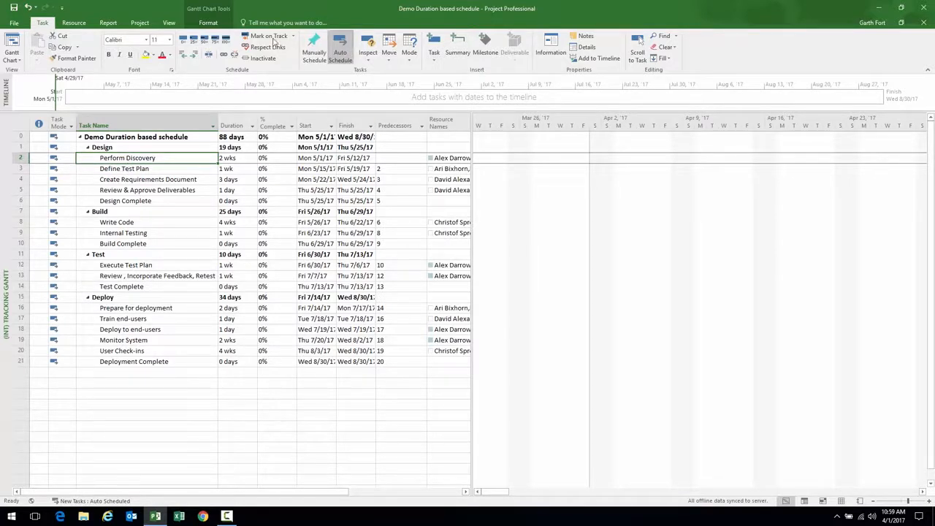
left_click(637, 51)
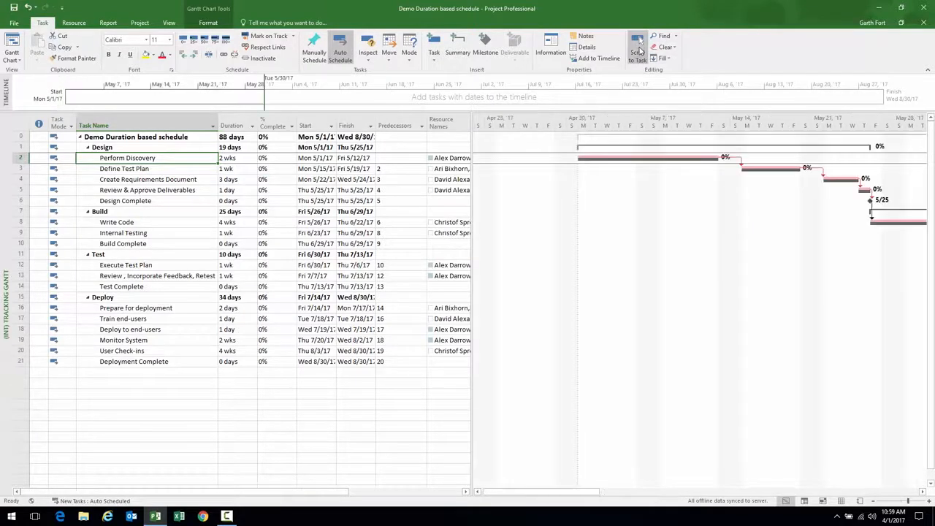
left_click(874, 503)
left_click(874, 502)
left_click_drag(648, 491, 673, 490)
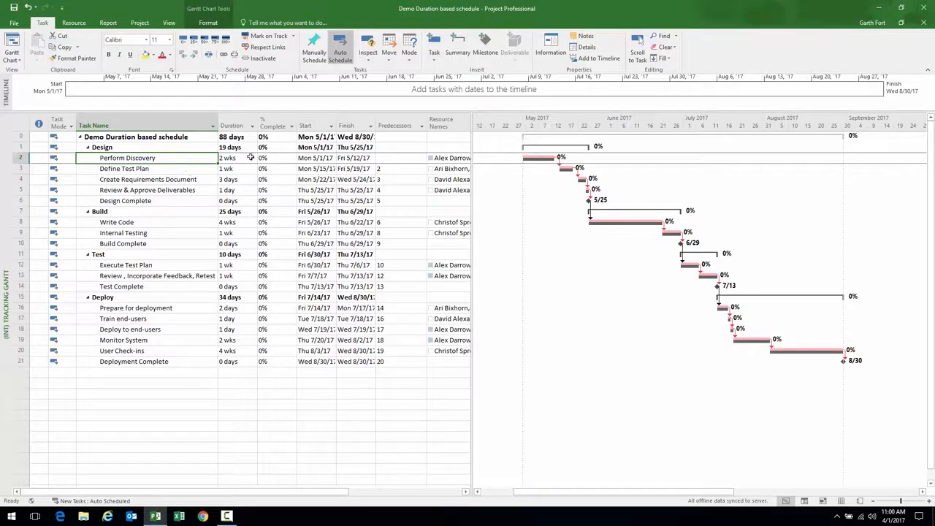
Mark Perform Discovery 50% complete, then undo that change
left_click(153, 169)
left_click(148, 158)
left_click(22, 158)
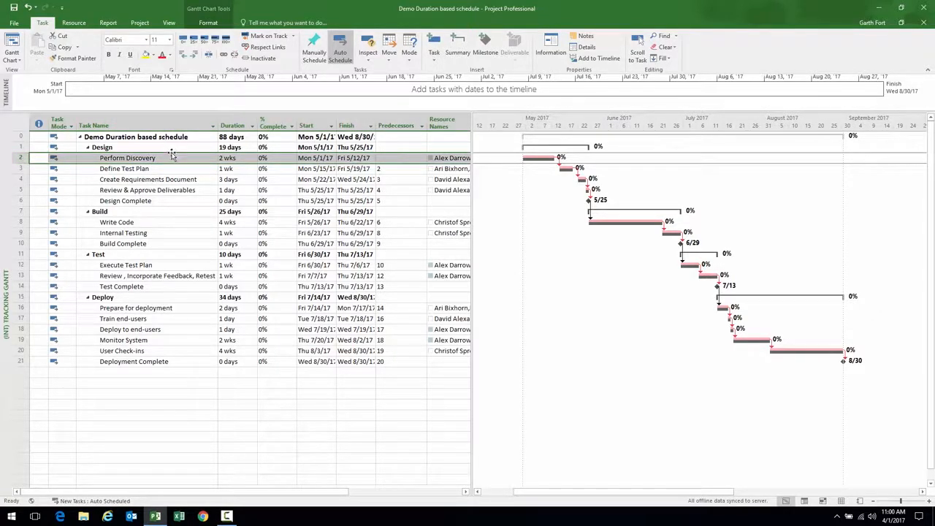
left_click(206, 40)
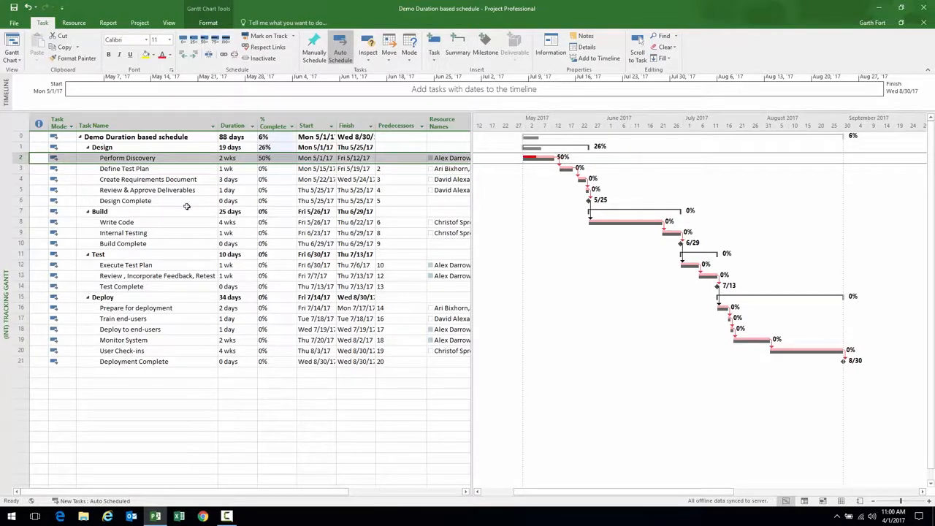
key("ctrl+z")
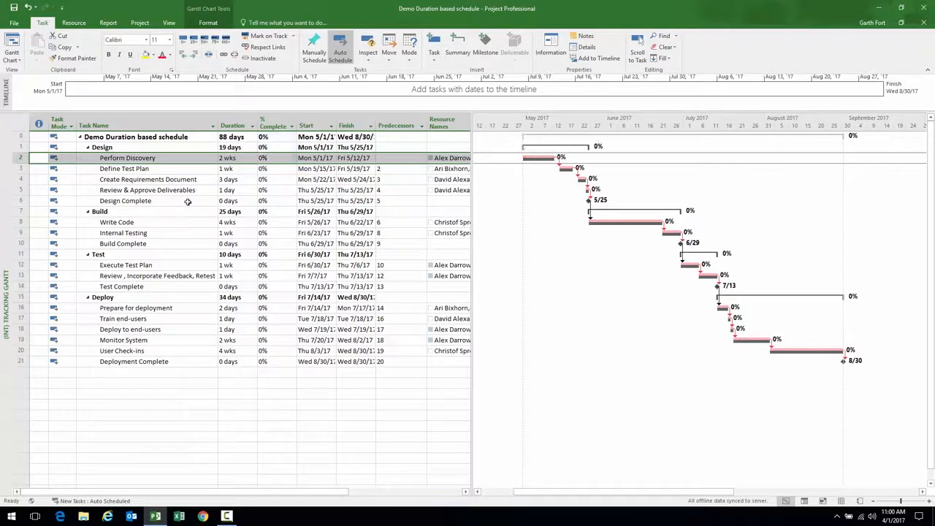
Set Perform Discovery to 50% complete and check the Design (26%) and project (6%) rollups
left_click(146, 179)
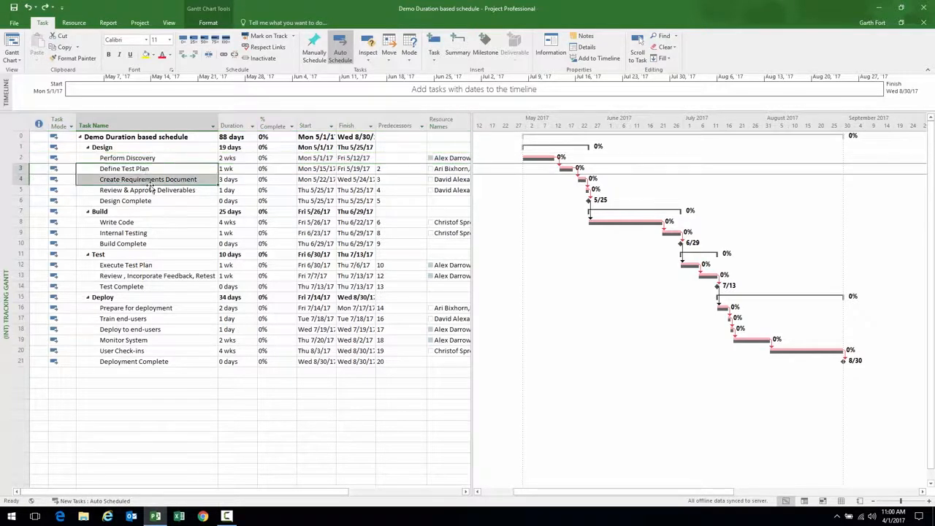
left_click(122, 158)
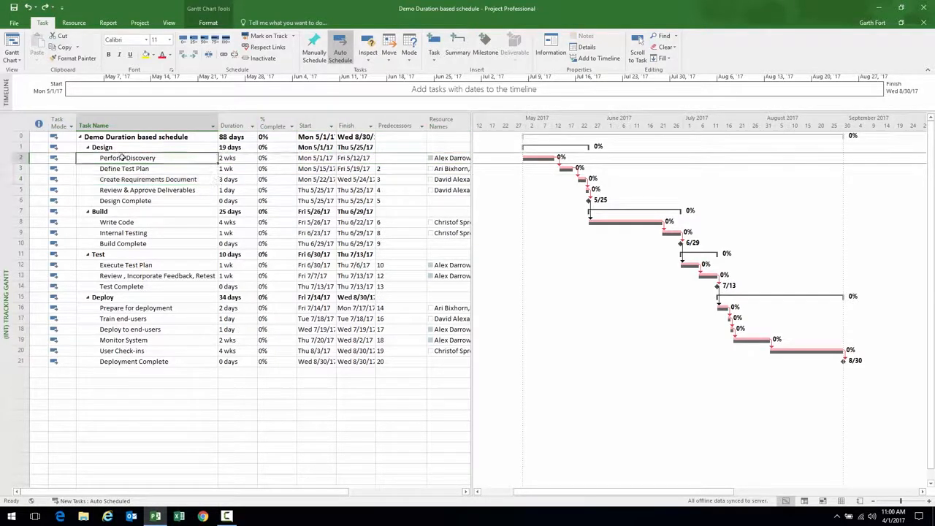
left_click(21, 158)
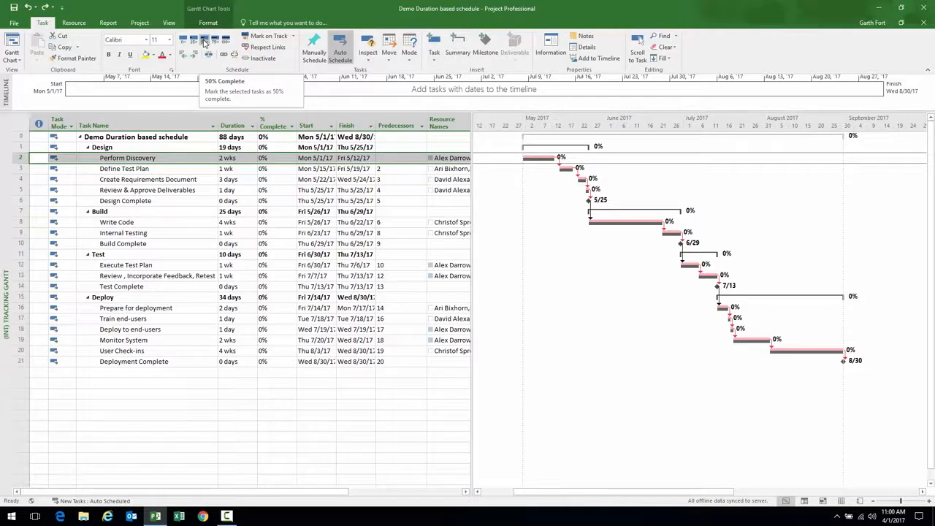
left_click(285, 158)
left_click(292, 156)
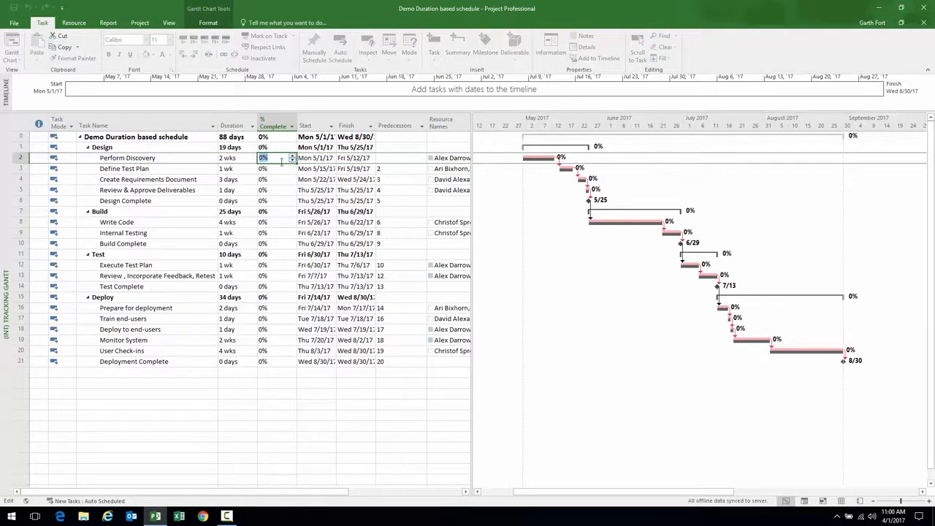
left_click(176, 159)
left_click(44, 159)
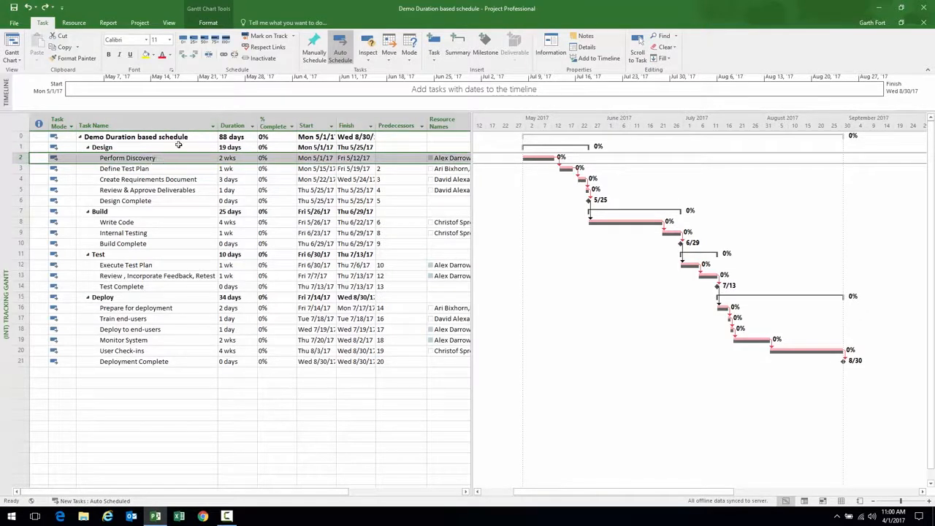
left_click(206, 42)
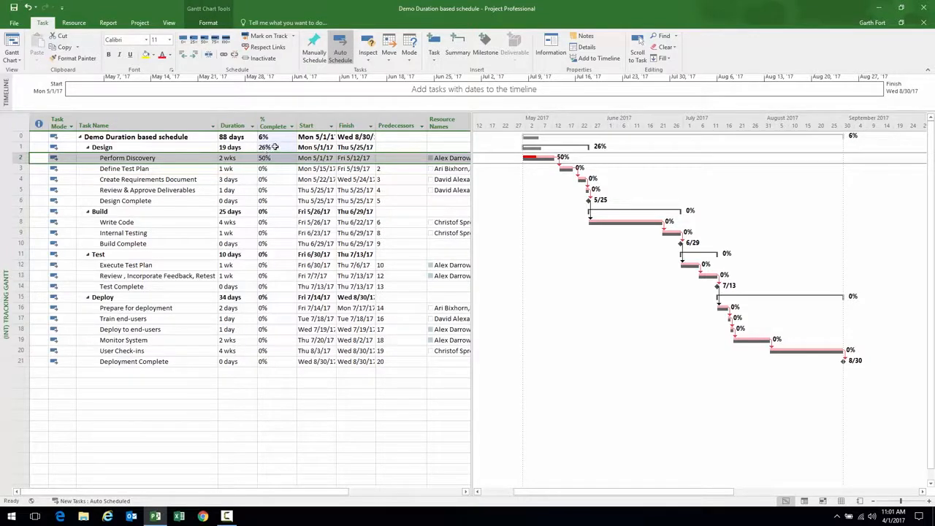
left_click(181, 146)
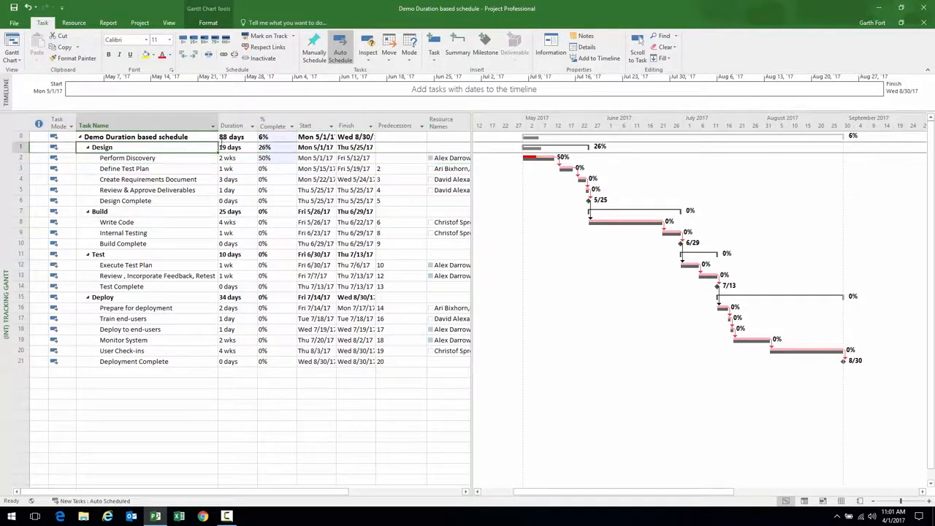
left_click(277, 136)
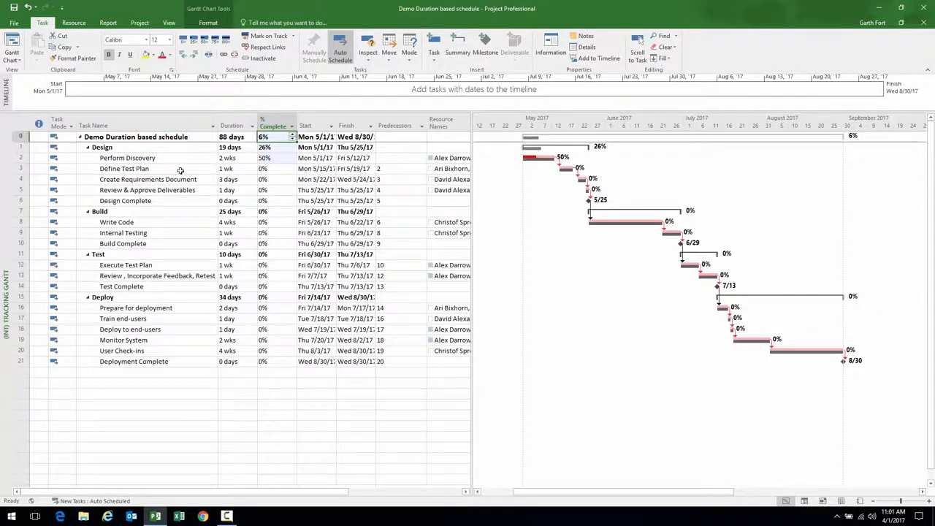
Publish the schedule to Project Web App with 'Do not create a site at this time'
left_click(15, 24)
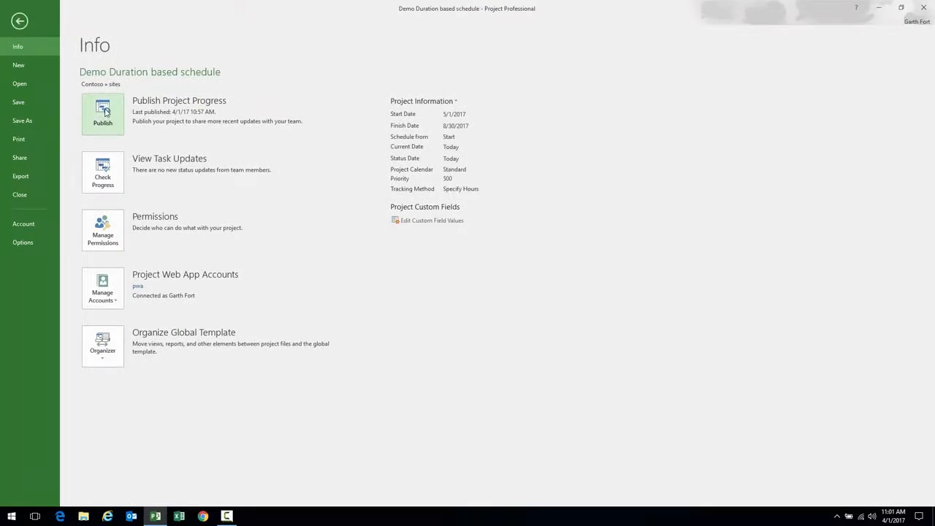
left_click(103, 111)
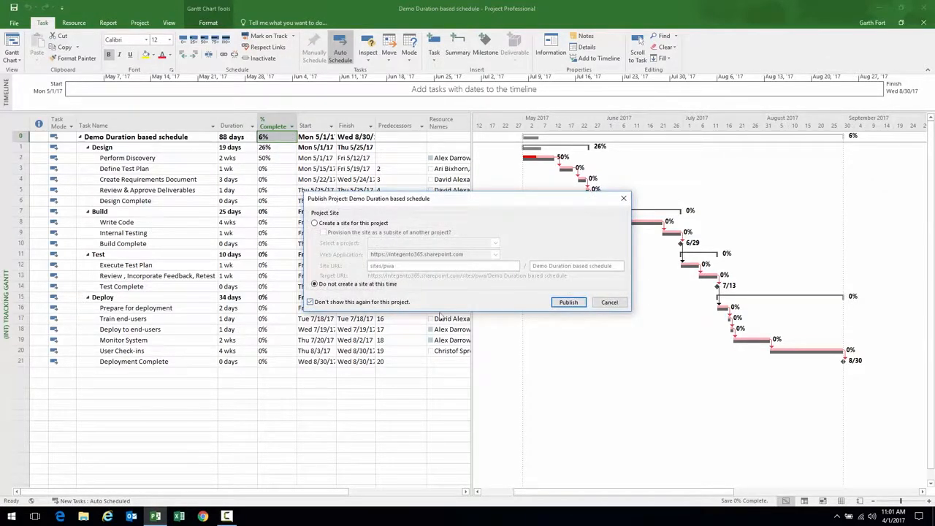
left_click(568, 302)
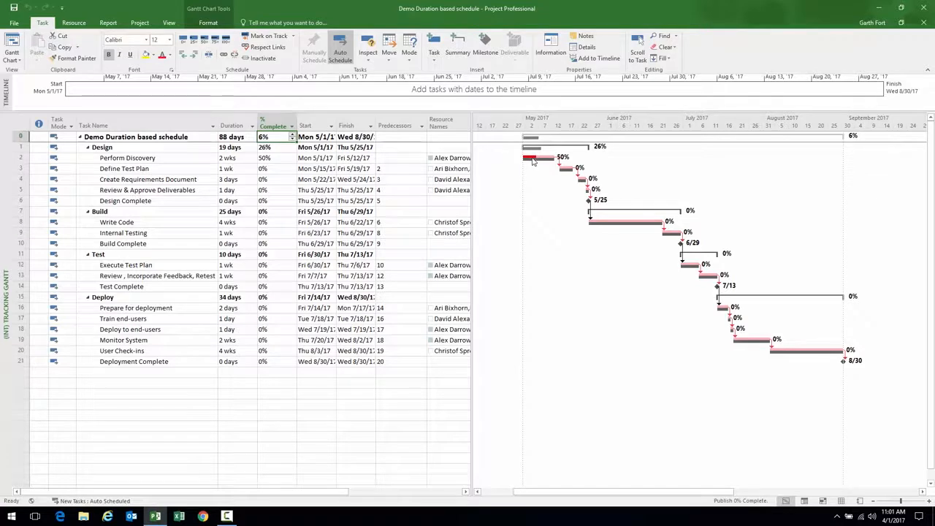
mouse_move(536, 161)
Mark Perform Discovery 100% complete and Define Test Plan 75% complete
left_click(189, 159)
left_click(227, 38)
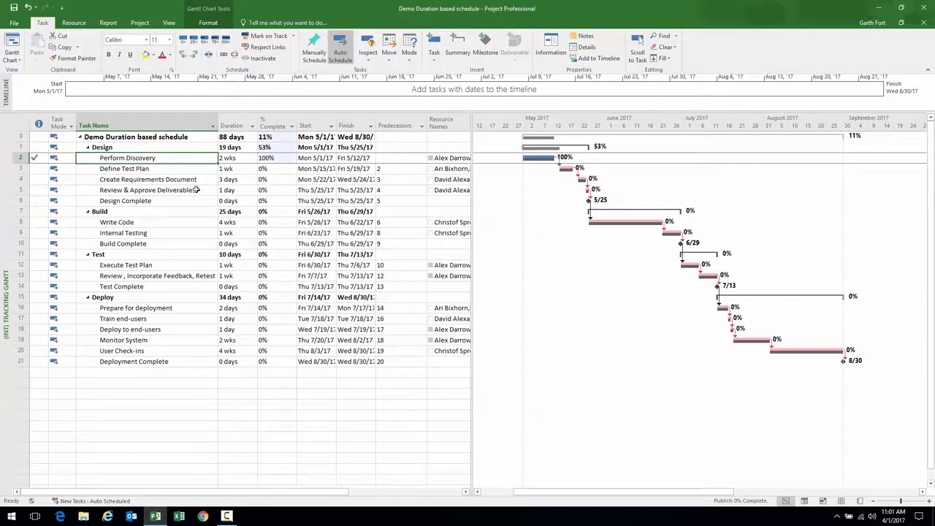
left_click(182, 168)
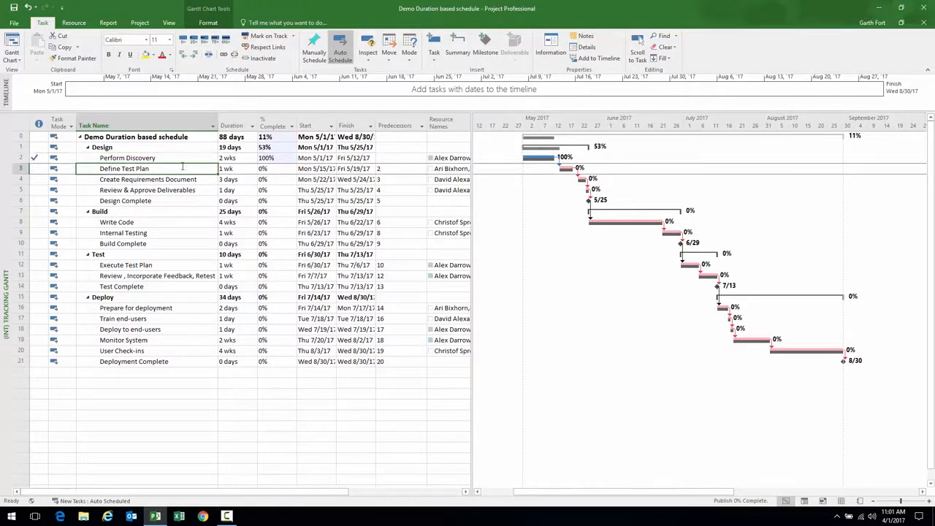
left_click(215, 40)
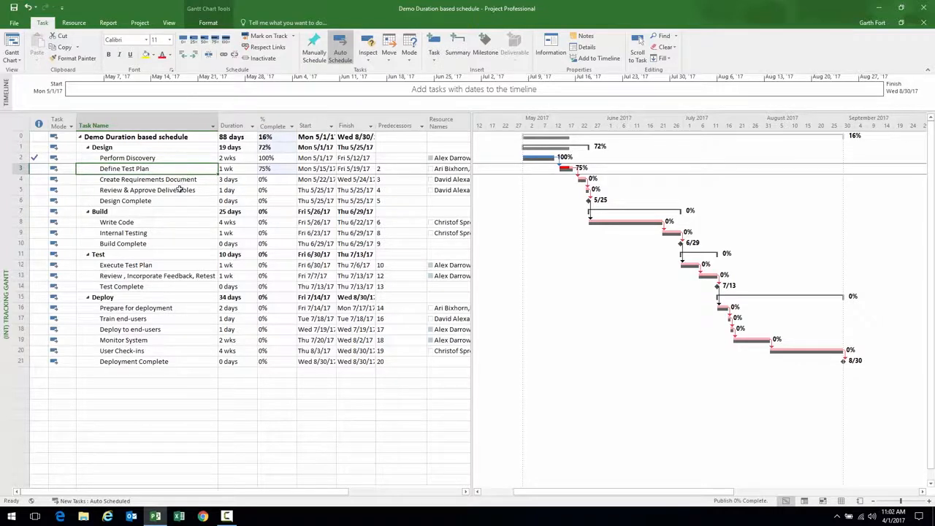
mouse_move(535, 159)
mouse_move(567, 172)
Republish the schedule with the 100% and 75% progress to Project Web App
left_click(14, 22)
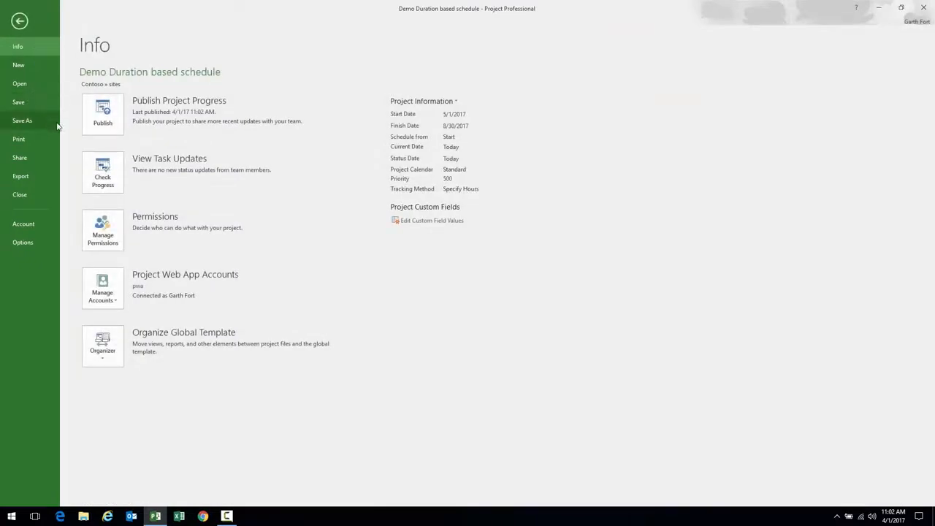
left_click(104, 111)
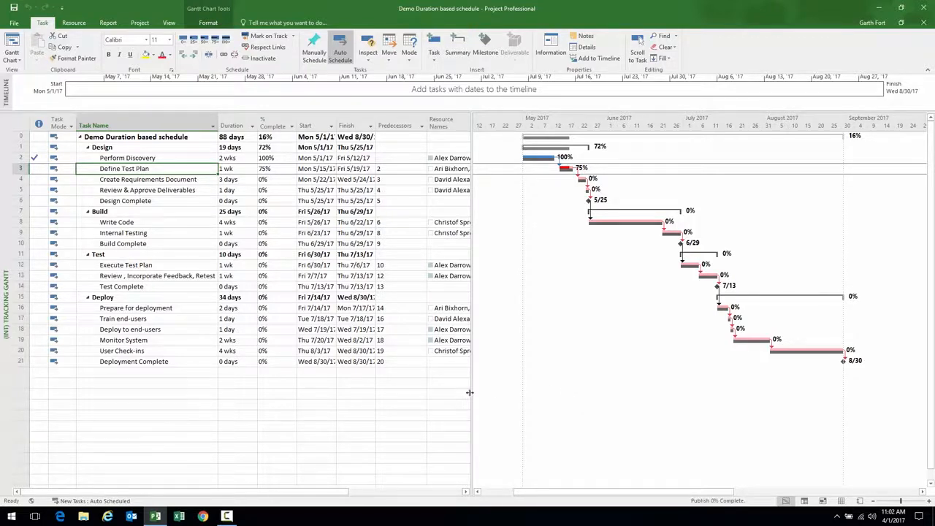
Close the Demo Duration based schedule, checking it in, to reach the New template page
left_click(19, 25)
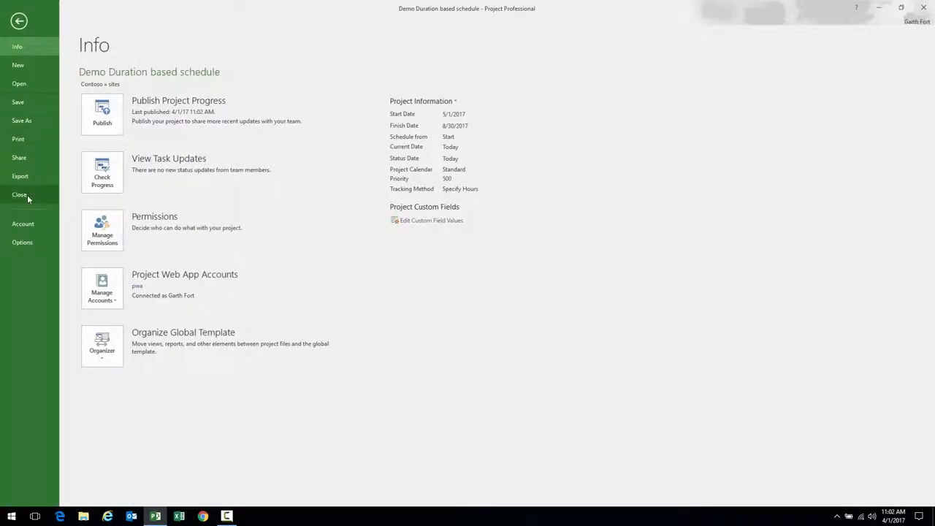
left_click(27, 195)
left_click(431, 288)
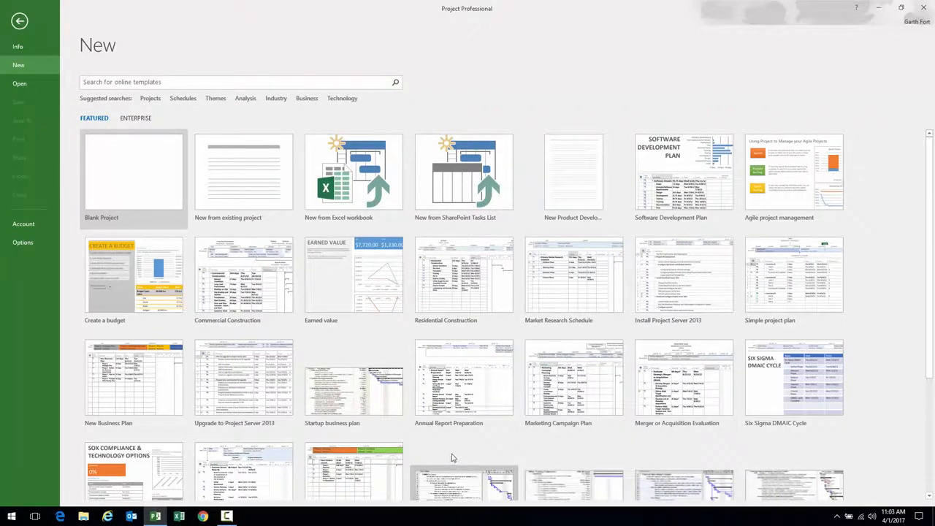
left_click(227, 515)
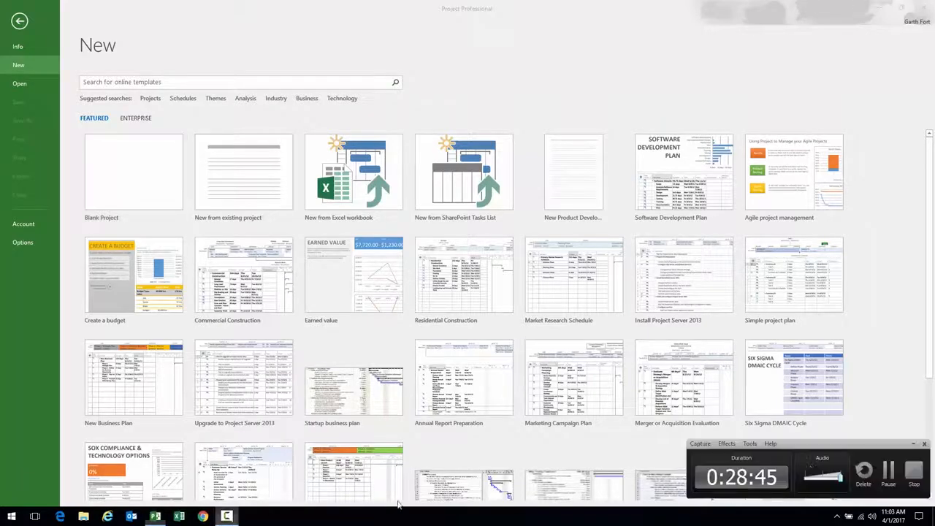